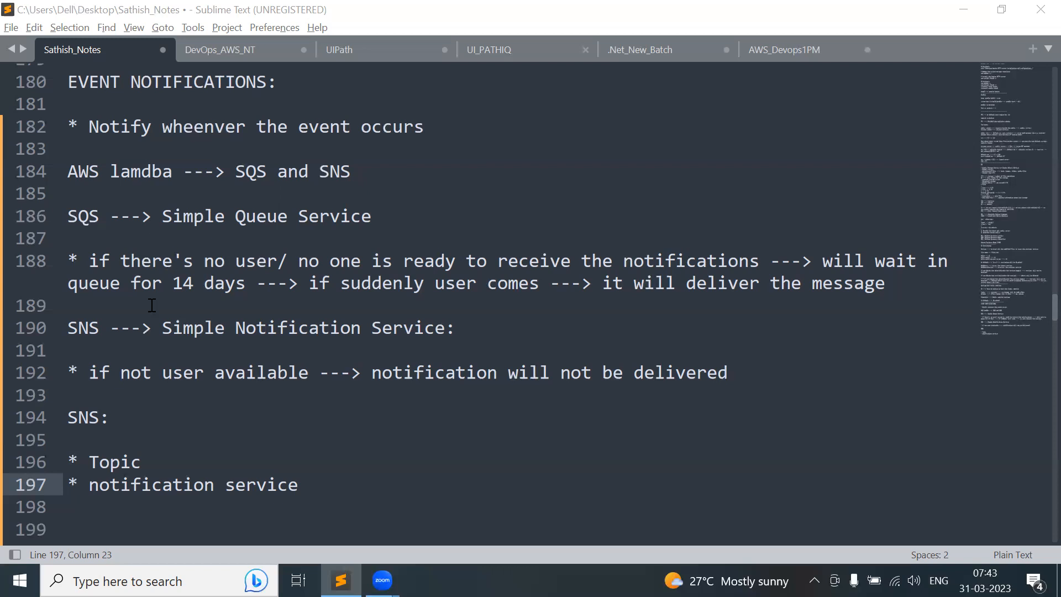
# - Add a '* pub sub model' bullet below the notification service line
pyautogui.scroll(-3, 151, 305)
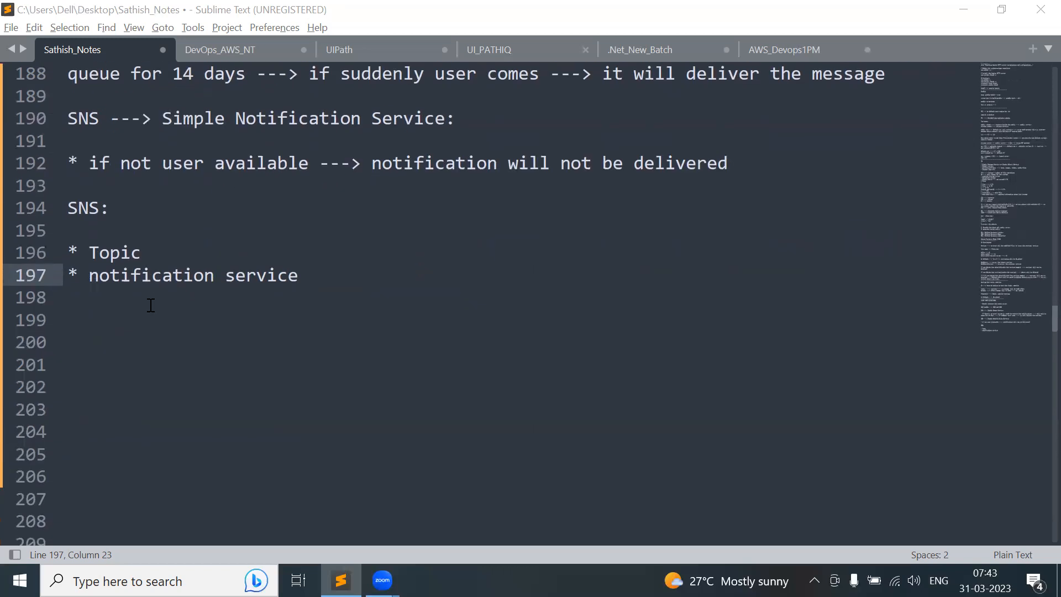
pyautogui.doubleClick(105, 256)
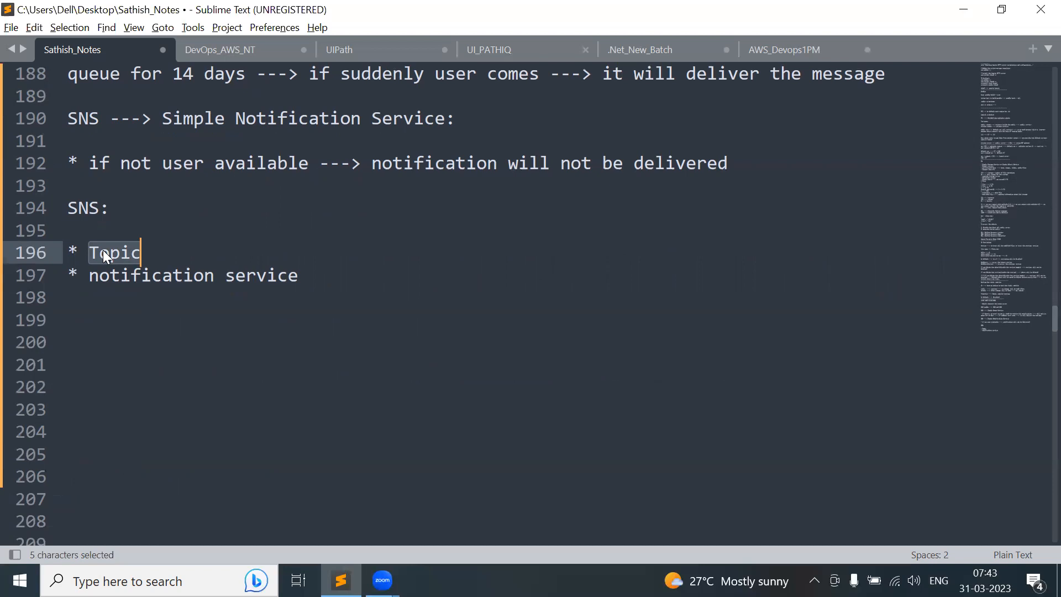
pyautogui.click(313, 276)
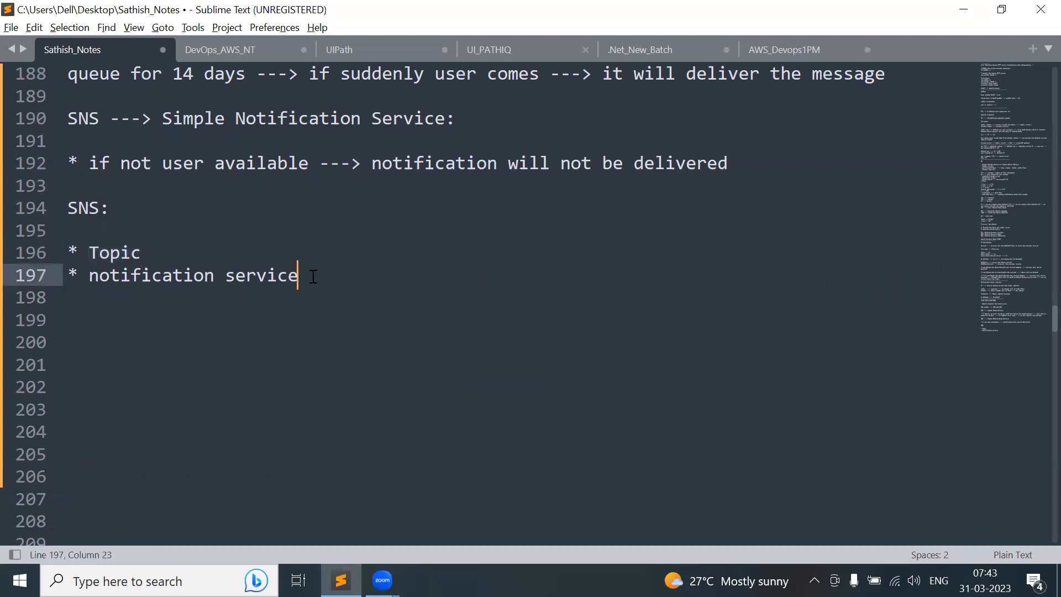
pyautogui.press('Return')
pyautogui.press('Return')
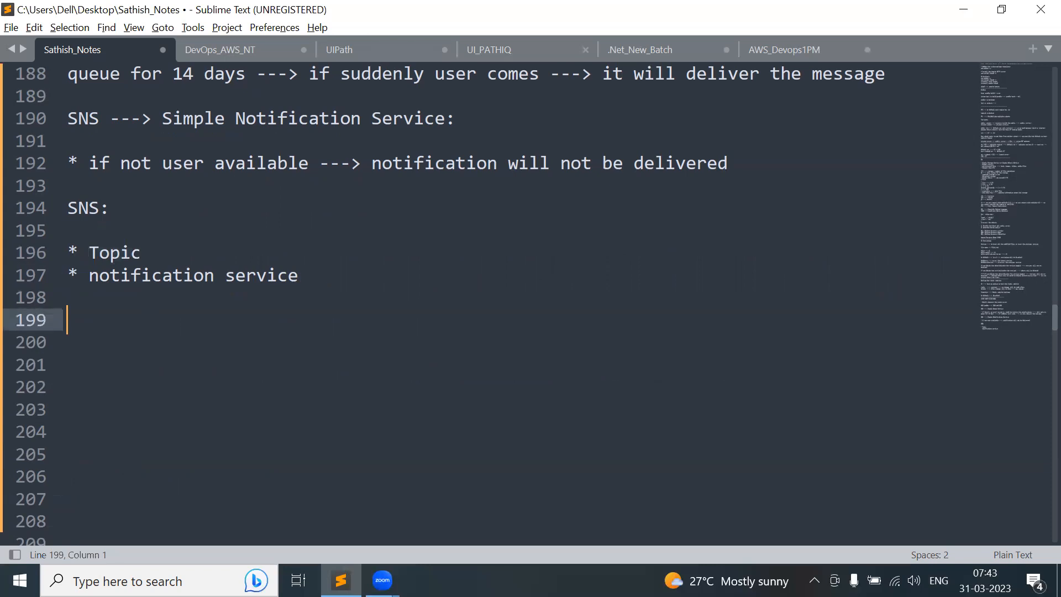
pyautogui.press('BackSpace')
pyautogui.write('* pu')
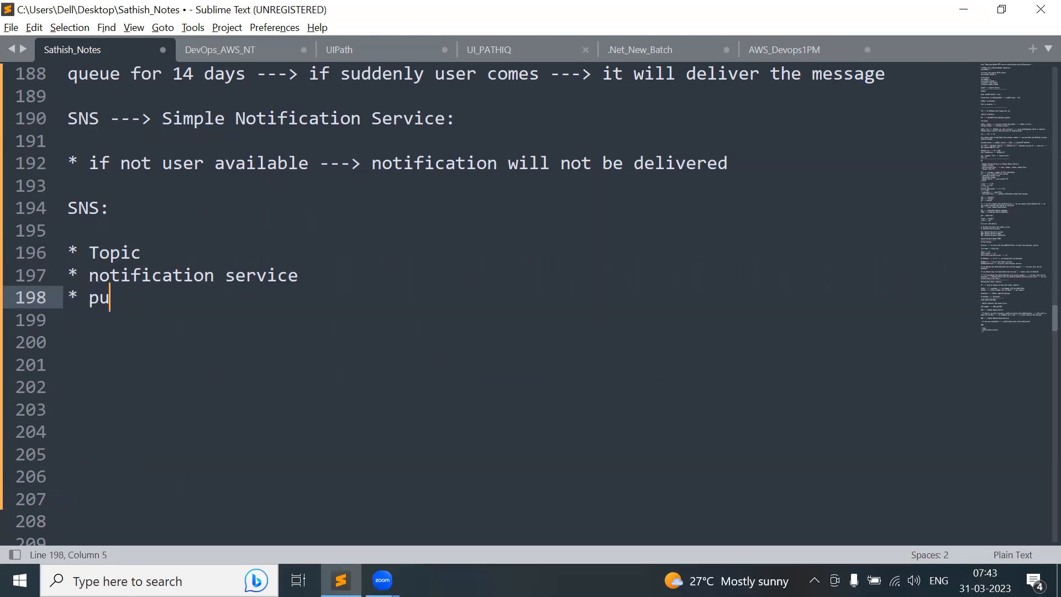
pyautogui.write('b sub model')
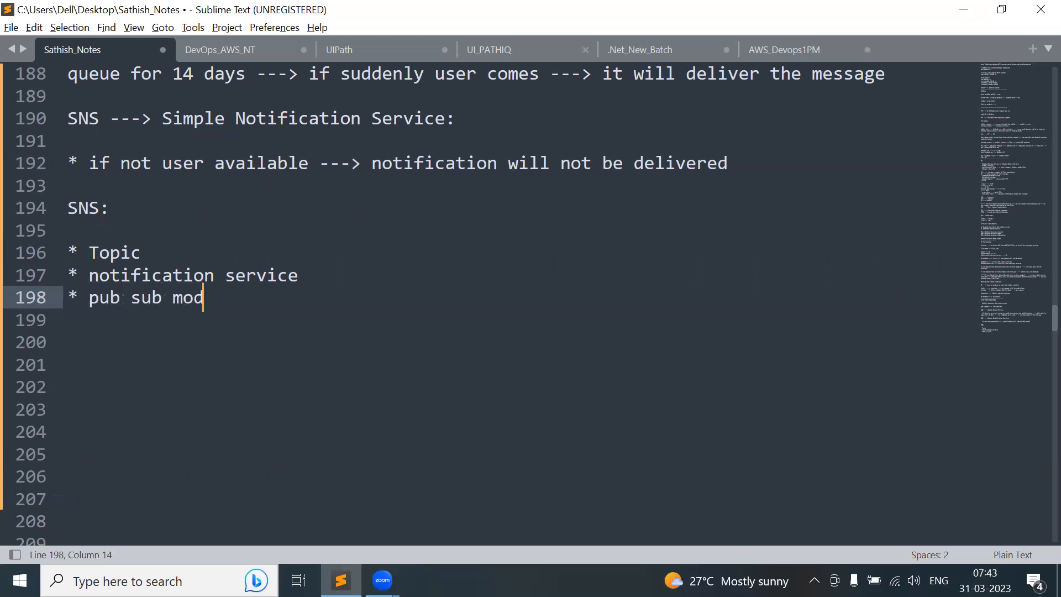
# - Add a 'publisher subscriber model' line beneath the new bullet
pyautogui.press('Return')
pyautogui.press('Return')
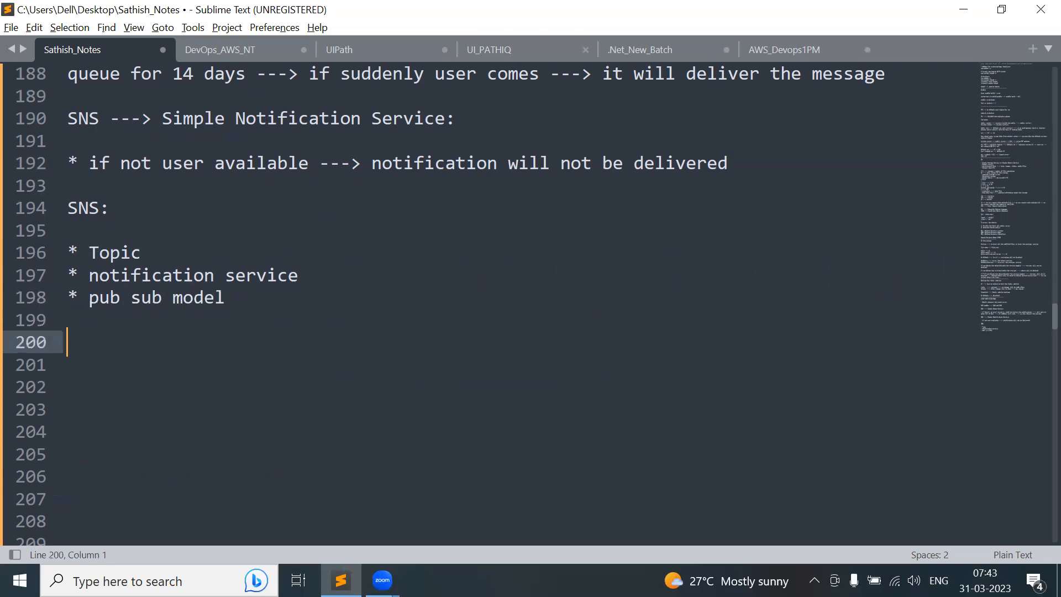
pyautogui.write('p')
pyautogui.write('ublish')
pyautogui.write('er ')
pyautogui.write('subscri')
pyautogui.write('ber ni')
pyautogui.press('BackSpace')
pyautogui.press('BackSpace')
pyautogui.write('model')
pyautogui.press('Return')
pyautogui.press('Return')
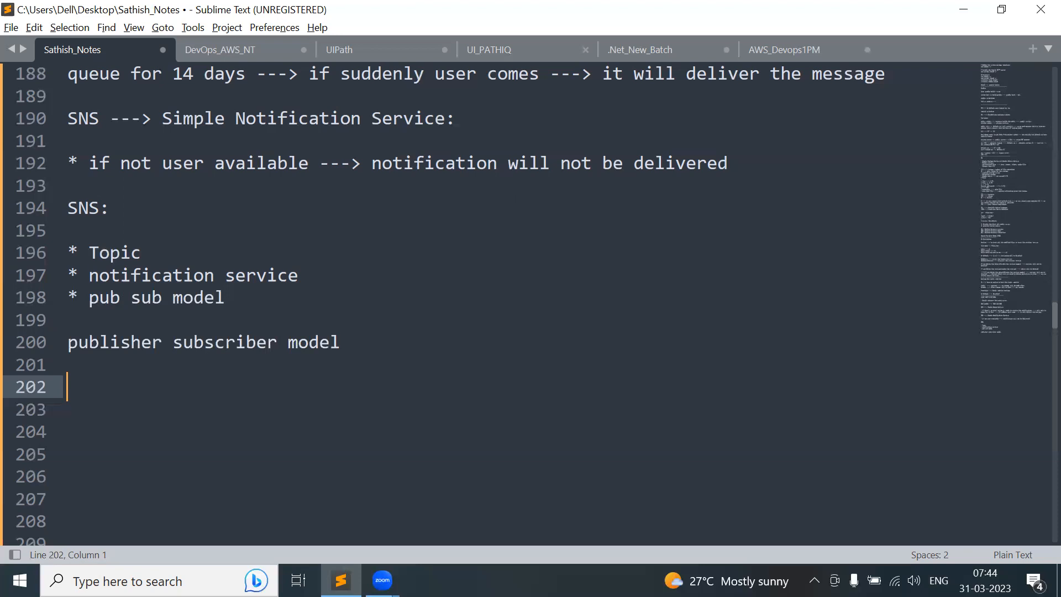
# - Write two arrow lines, 's3 ----->' and 'user ---->', under the model note
pyautogui.write('s3')
pyautogui.press('Return')
pyautogui.write('user')
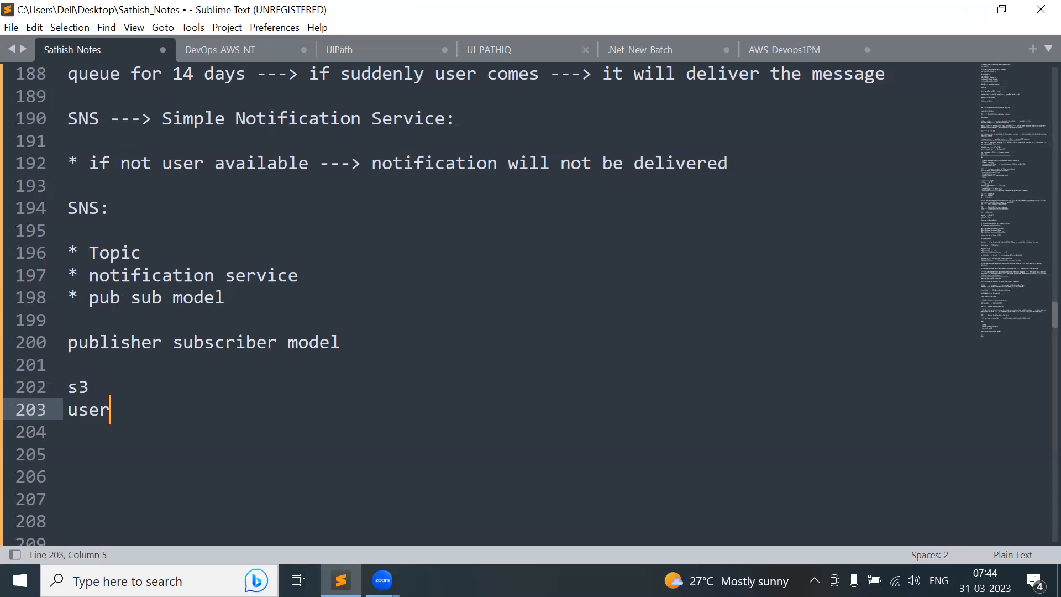
pyautogui.press('Up')
pyautogui.write('-')
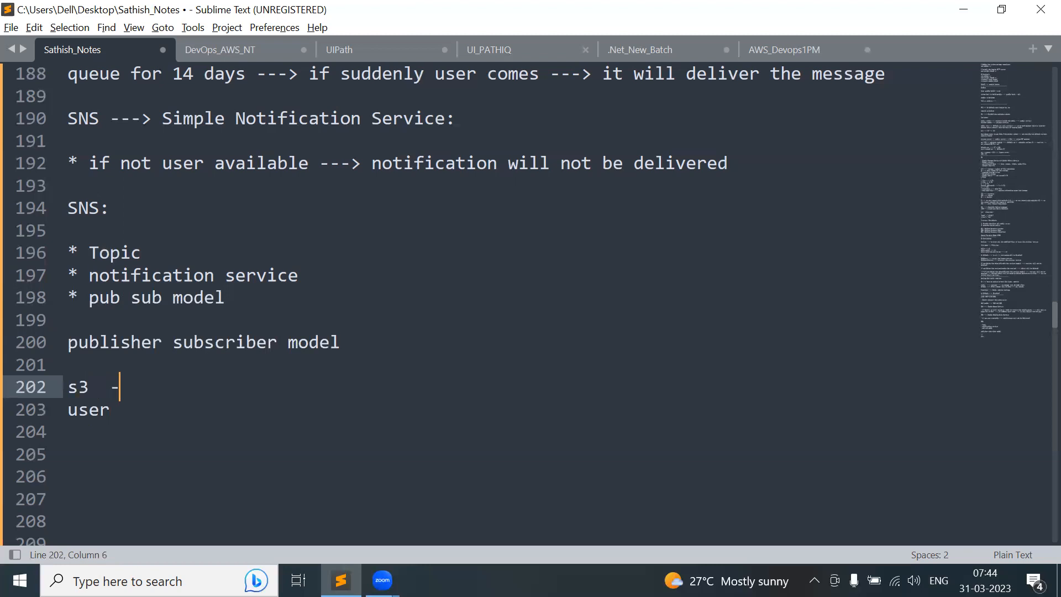
pyautogui.write('---->')
pyautogui.press('Down')
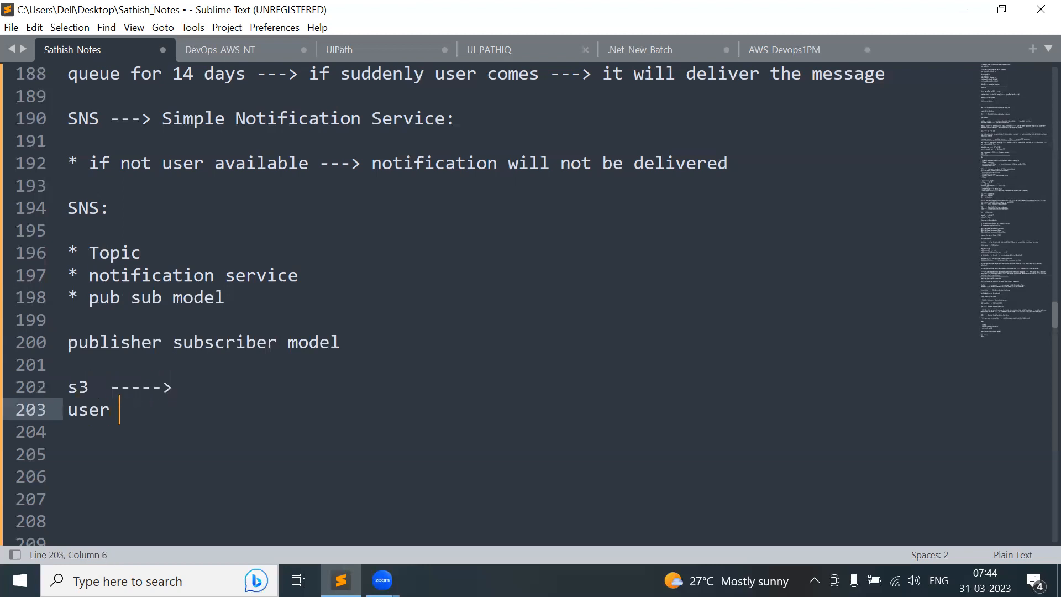
pyautogui.write('---->')
# - Finish the arrow lines as 's3 -----> publisher' and 'user ----> subscriber'
pyautogui.doubleClick(115, 341)
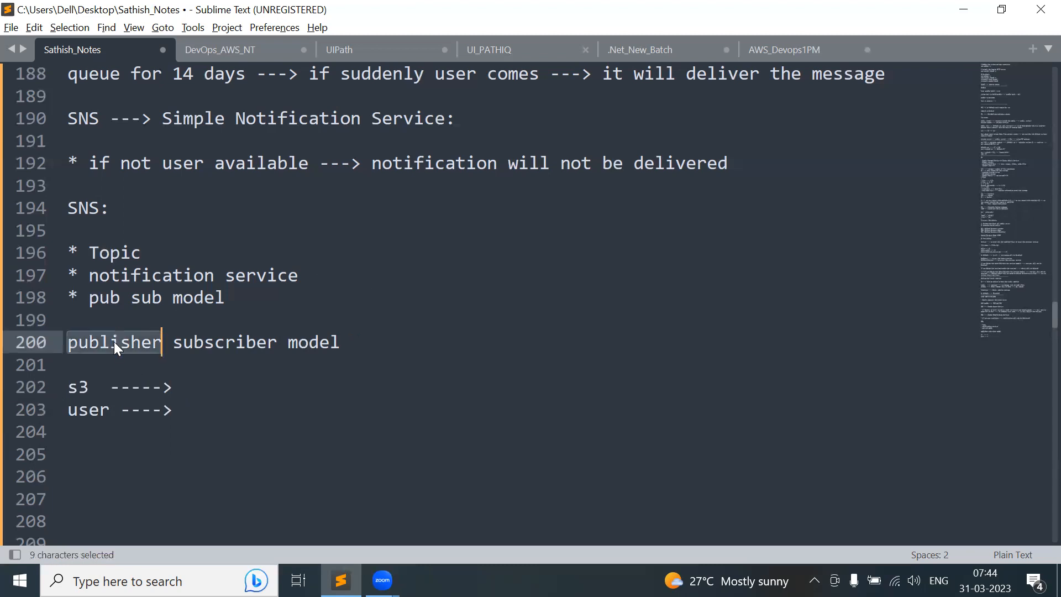
pyautogui.click(179, 393)
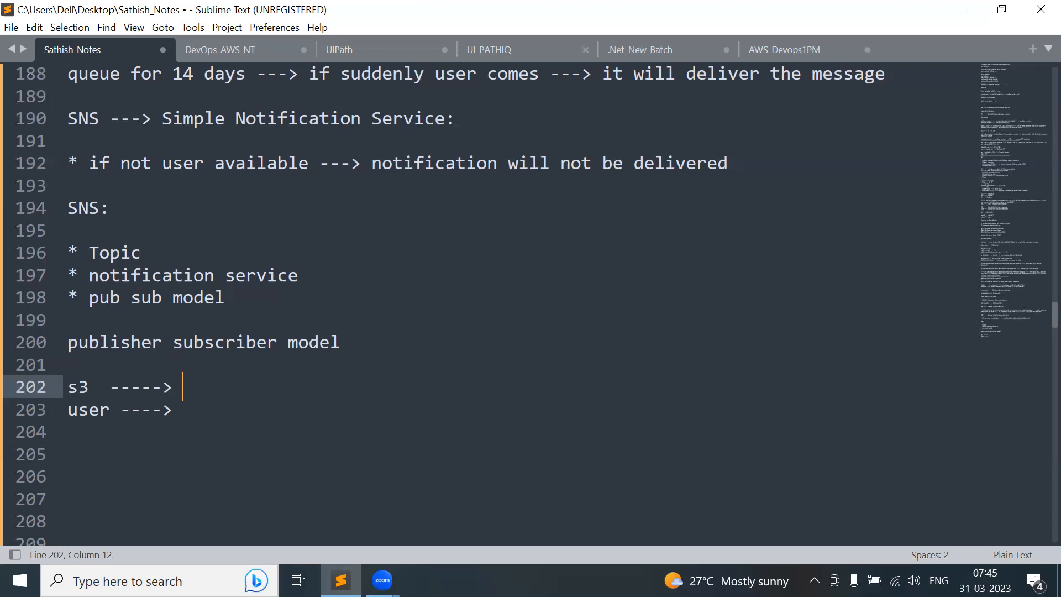
pyautogui.write('publisher')
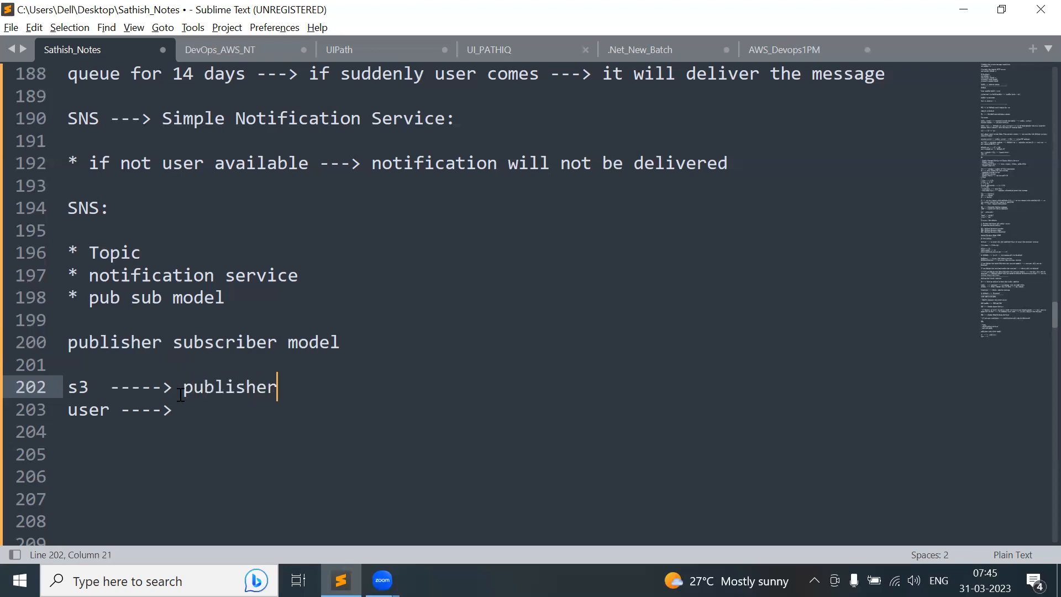
pyautogui.click(191, 412)
pyautogui.write('ubs')
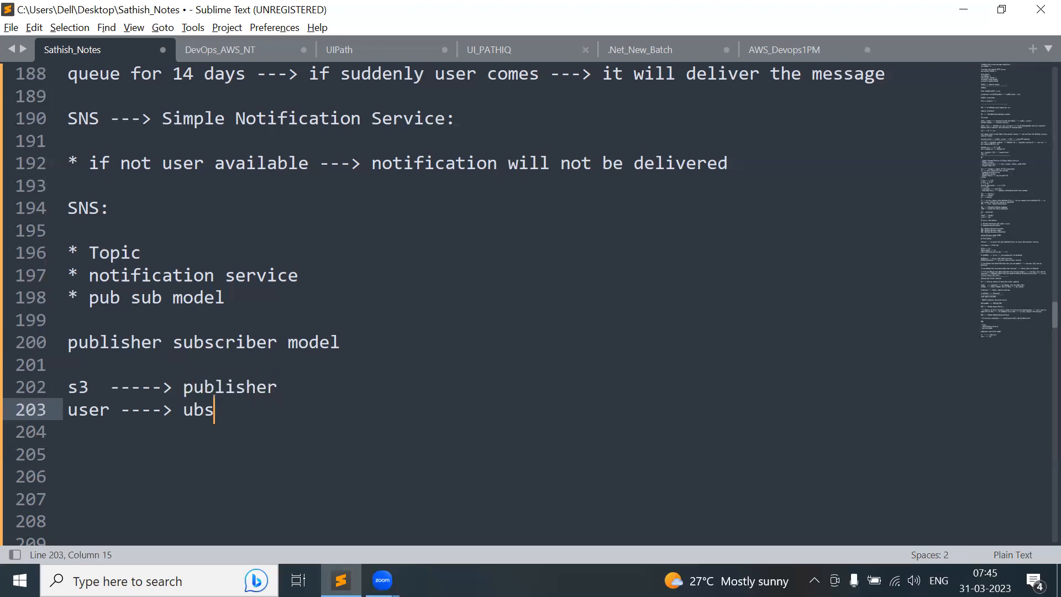
pyautogui.press('BackSpace')
pyautogui.press('BackSpace')
pyautogui.press('BackSpace')
pyautogui.write('subscriber')
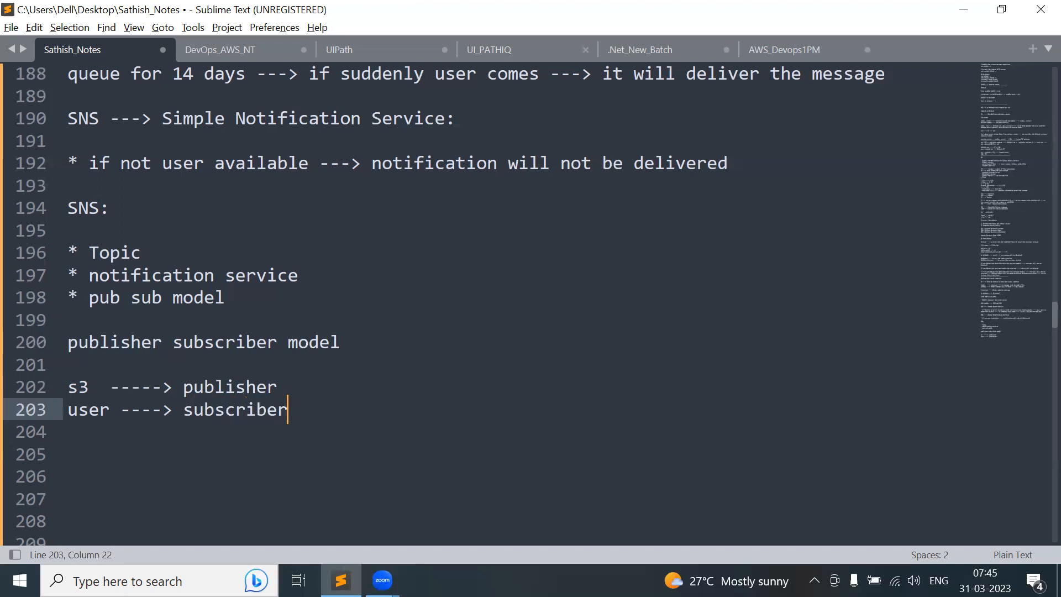
pyautogui.press('Return')
pyautogui.press('Return')
pyautogui.press('Return')
pyautogui.press('Return')
pyautogui.press('Return')
pyautogui.press('Return')
pyautogui.press('Return')
pyautogui.press('Return')
pyautogui.press('Return')
pyautogui.press('Return')
pyautogui.press('Return')
pyautogui.press('Return')
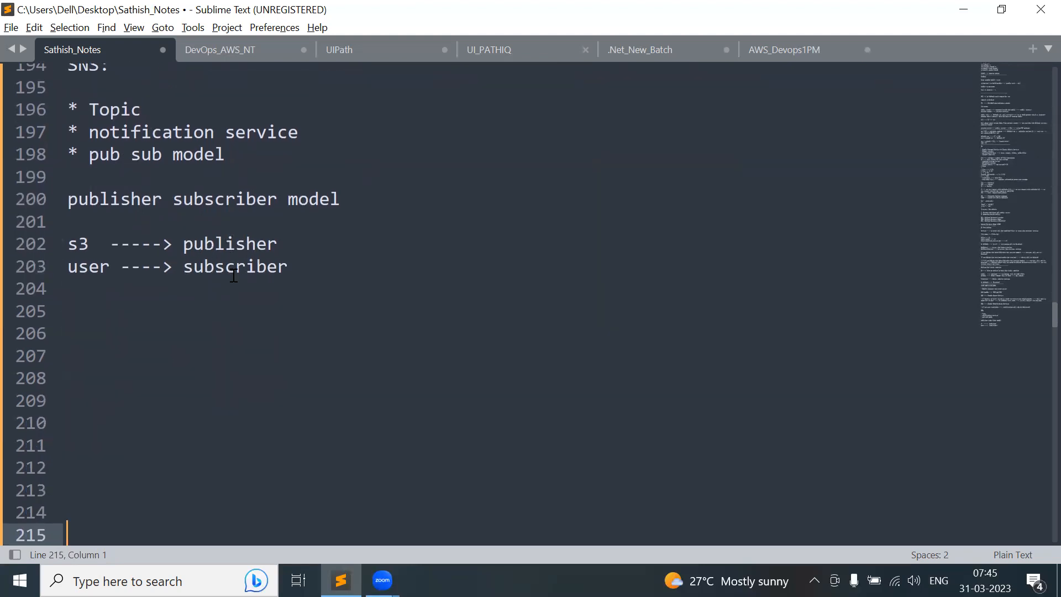
# - Add a '* push notification model' bullet below the subscriber line
pyautogui.click(118, 281)
pyautogui.press('Return')
pyautogui.write('* ')
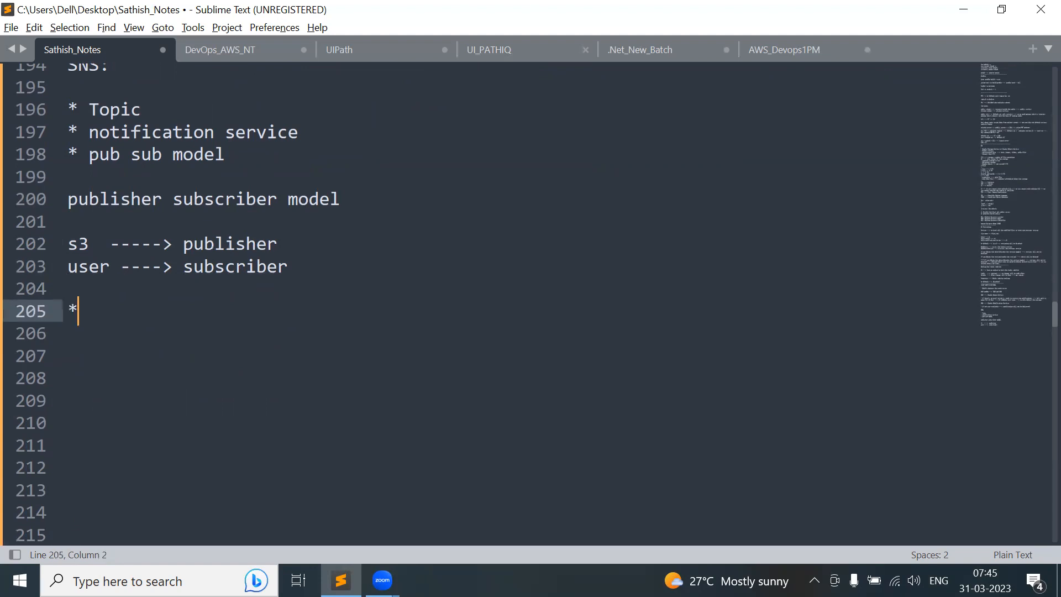
pyautogui.write('push noti')
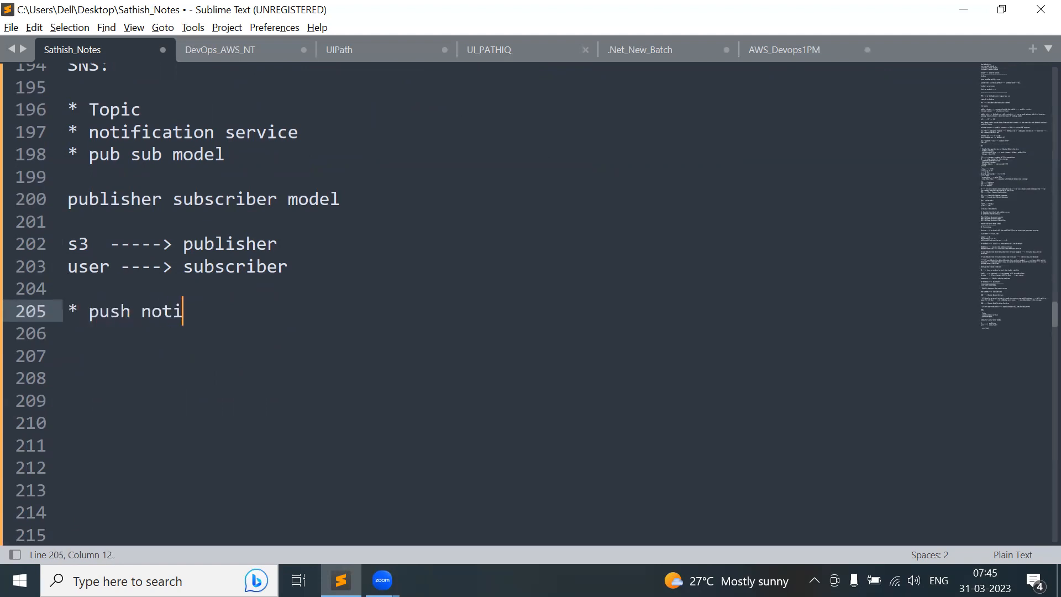
pyautogui.write('fication ')
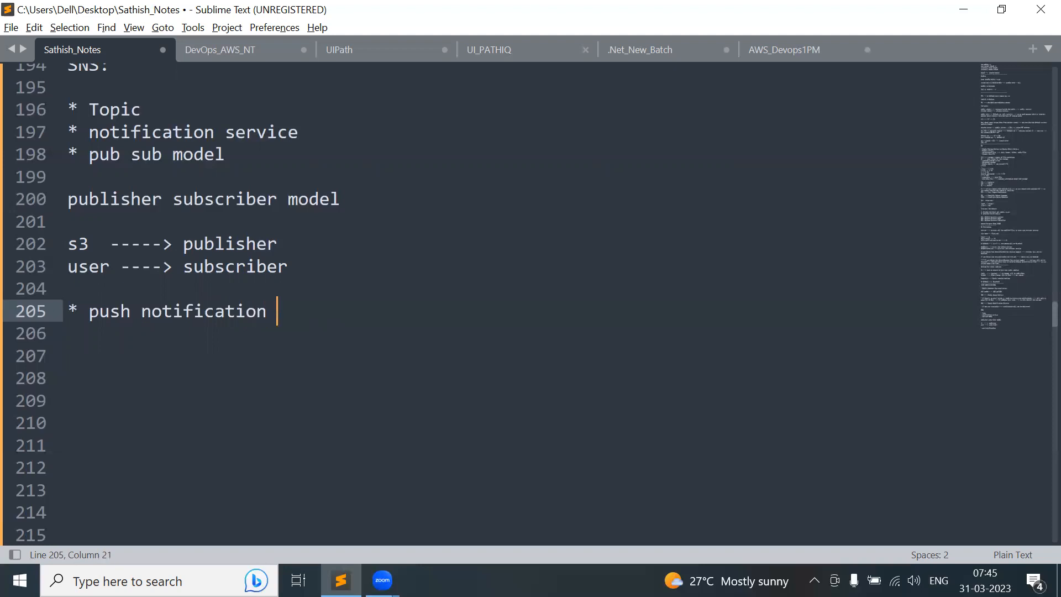
pyautogui.write('model')
pyautogui.press('Return')
pyautogui.press('Return')
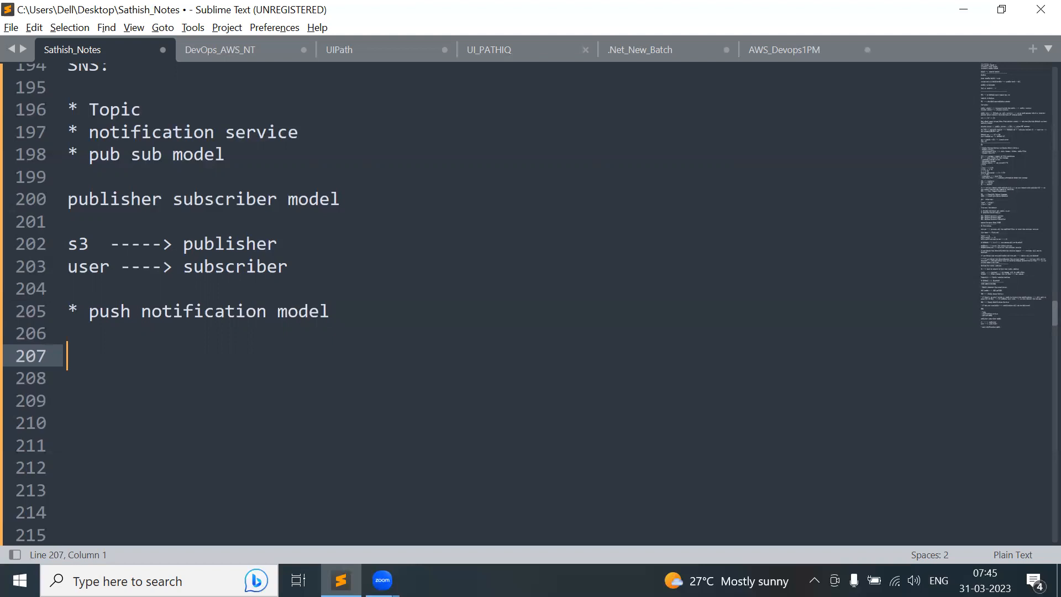
# - Add the line 'SNS ---> acting as an intermediate between the publisher/subscriber'
pyautogui.write('SNS ---> acting as an intern')
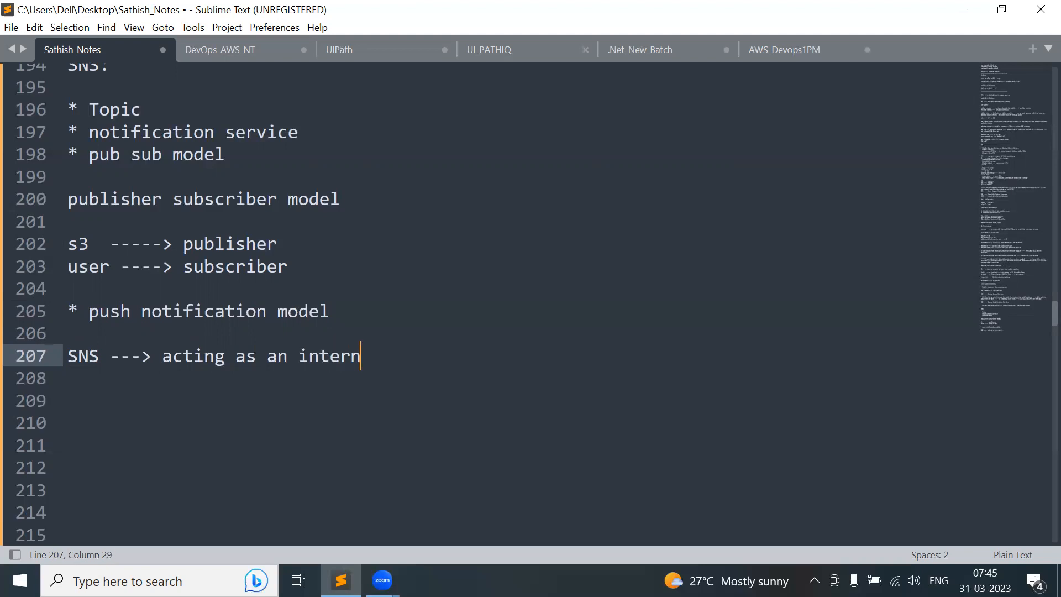
pyautogui.press('BackSpace')
pyautogui.write('mediate')
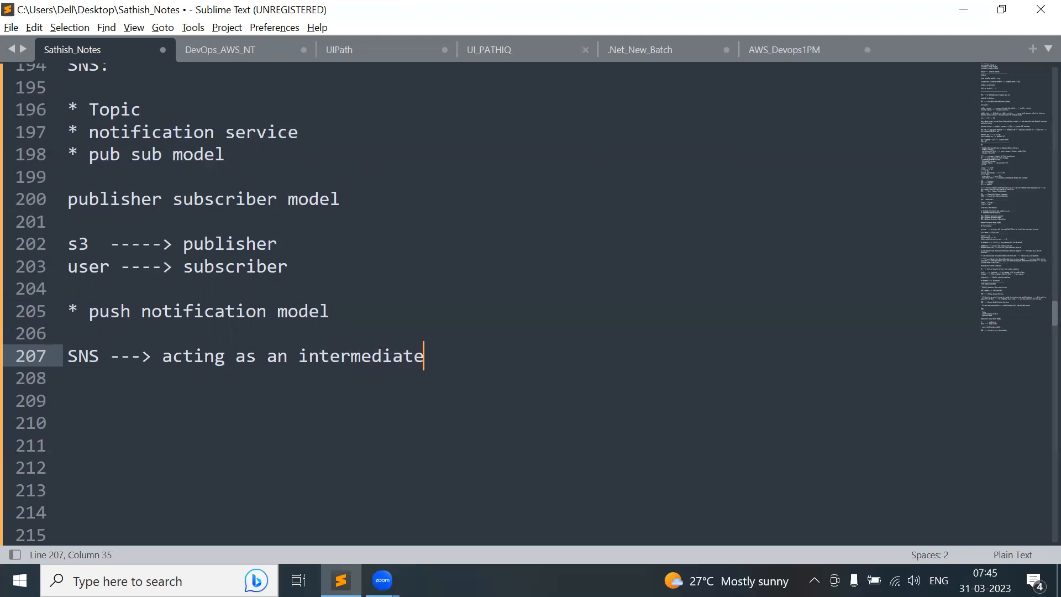
pyautogui.write(' between the ')
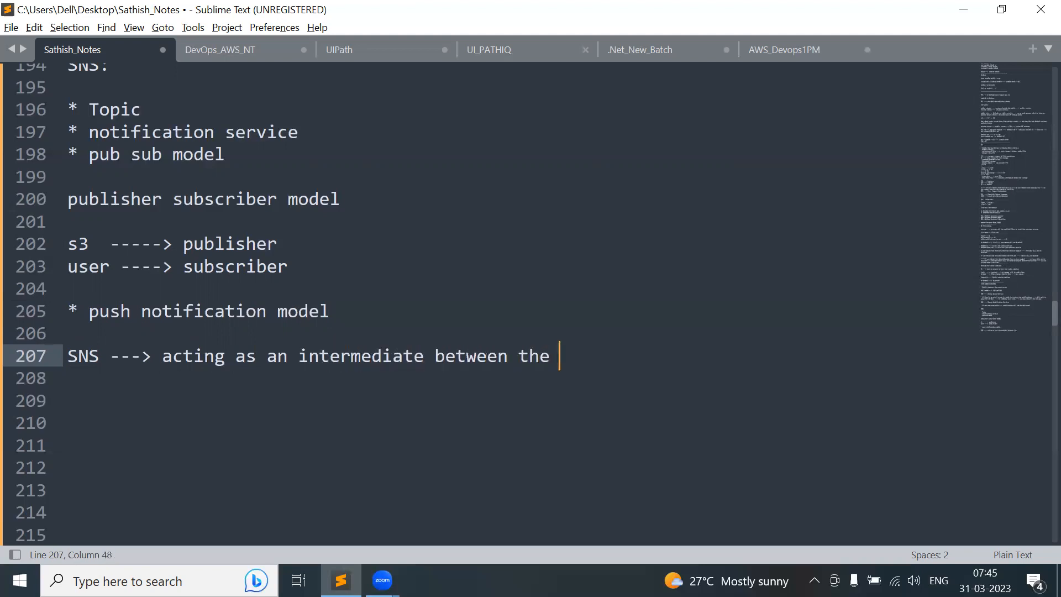
pyautogui.write('publis')
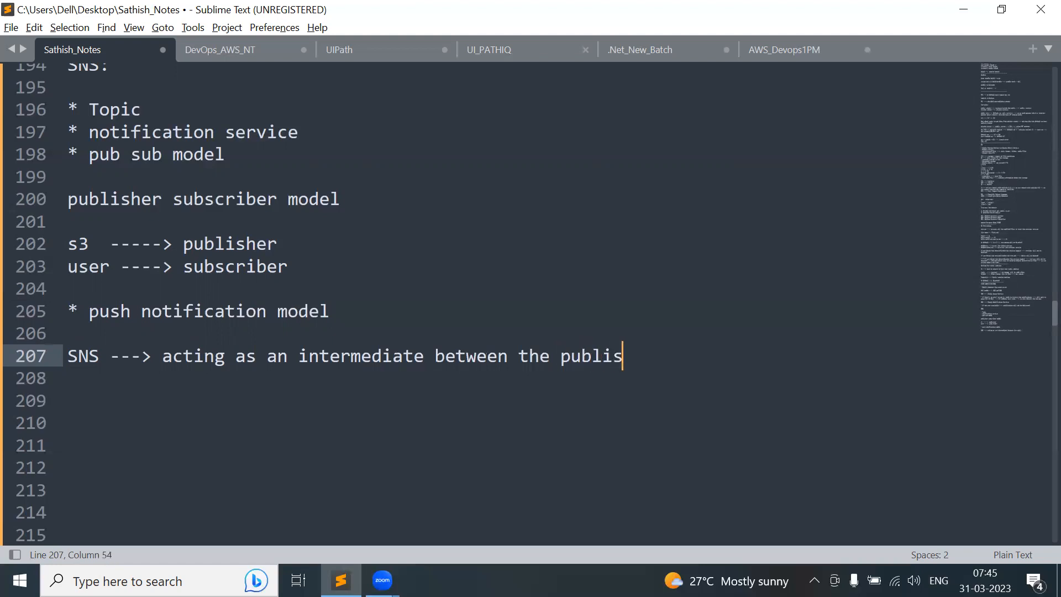
pyautogui.write('her/sib')
pyautogui.press('BackSpace')
pyautogui.press('BackSpace')
pyautogui.press('BackSpace')
pyautogui.write('us')
pyautogui.press('BackSpace')
pyautogui.write('bd')
pyautogui.press('BackSpace')
pyautogui.write('scriber')
pyautogui.press('Return')
pyautogui.press('Return')
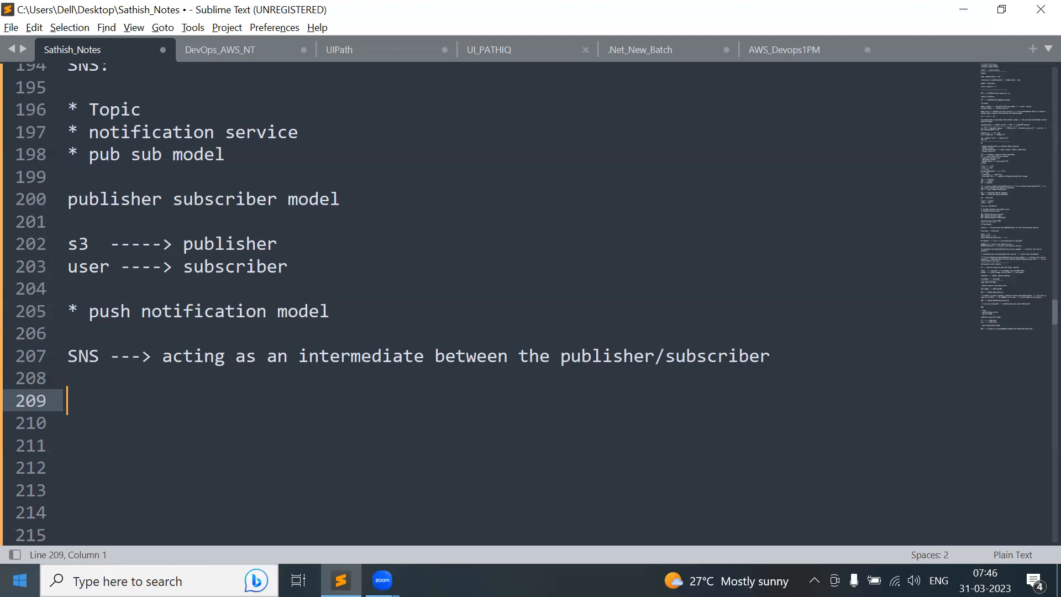
# - Launch Paint 3D from Windows search
pyautogui.press('super')
pyautogui.write('pa')
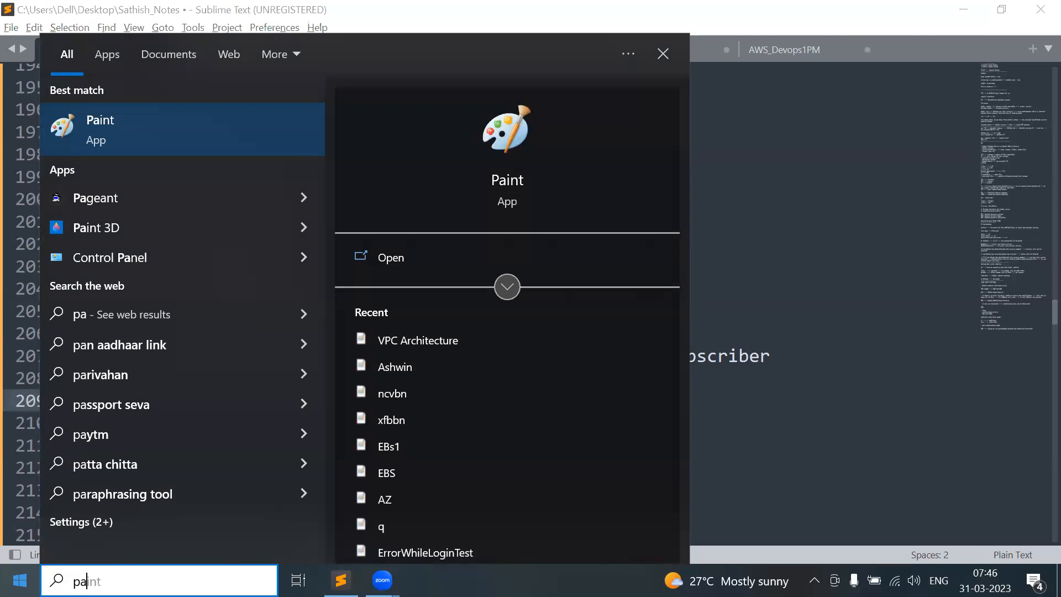
pyautogui.press('Down')
pyautogui.press('Down')
pyautogui.press('Return')
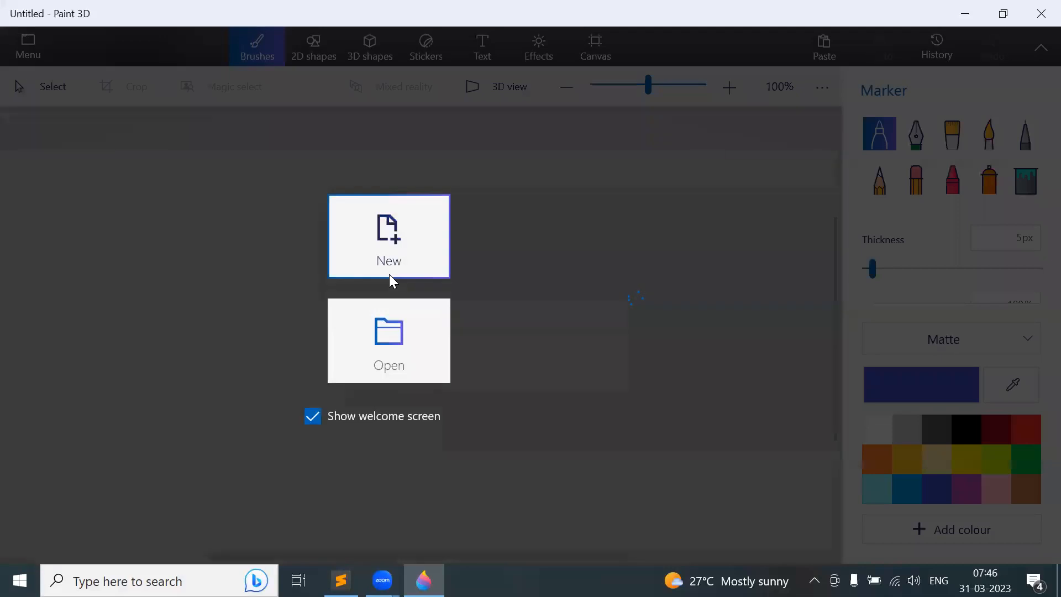
# - On a new canvas, draw a rectangle on the left labelled S3
pyautogui.click(389, 275)
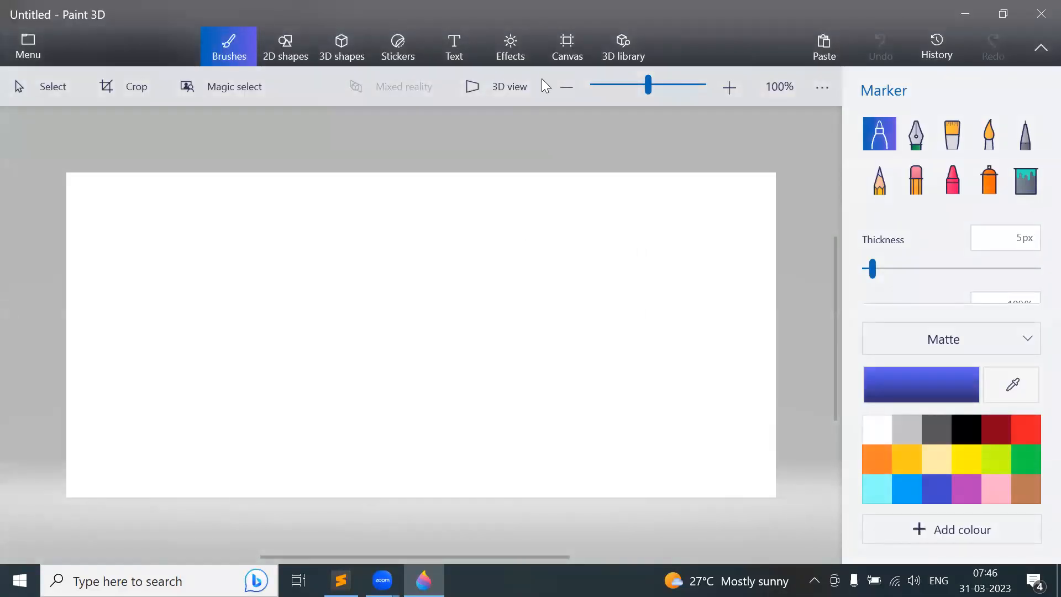
pyautogui.click(295, 51)
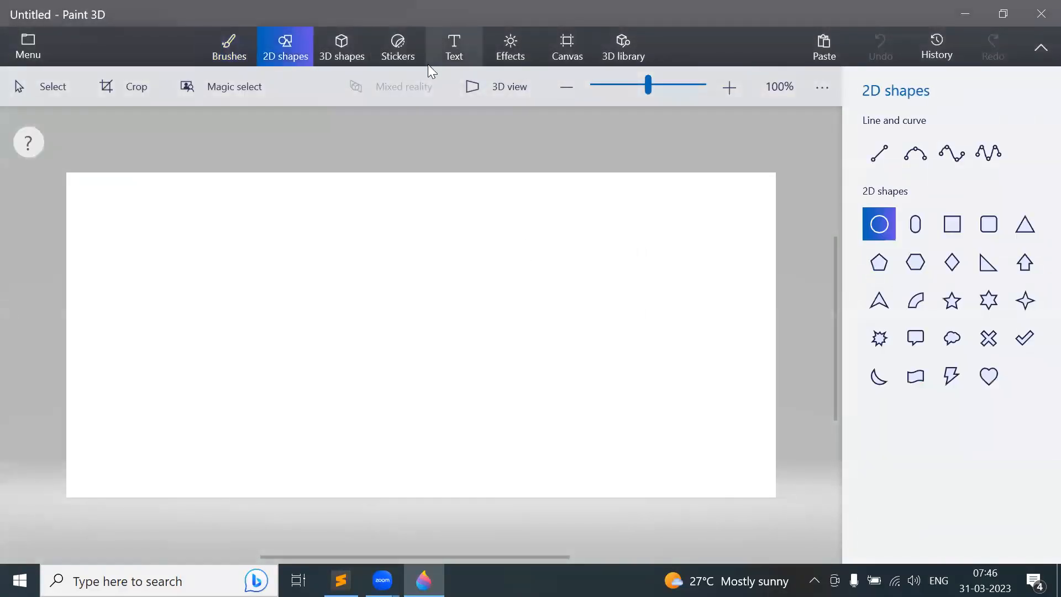
pyautogui.click(958, 227)
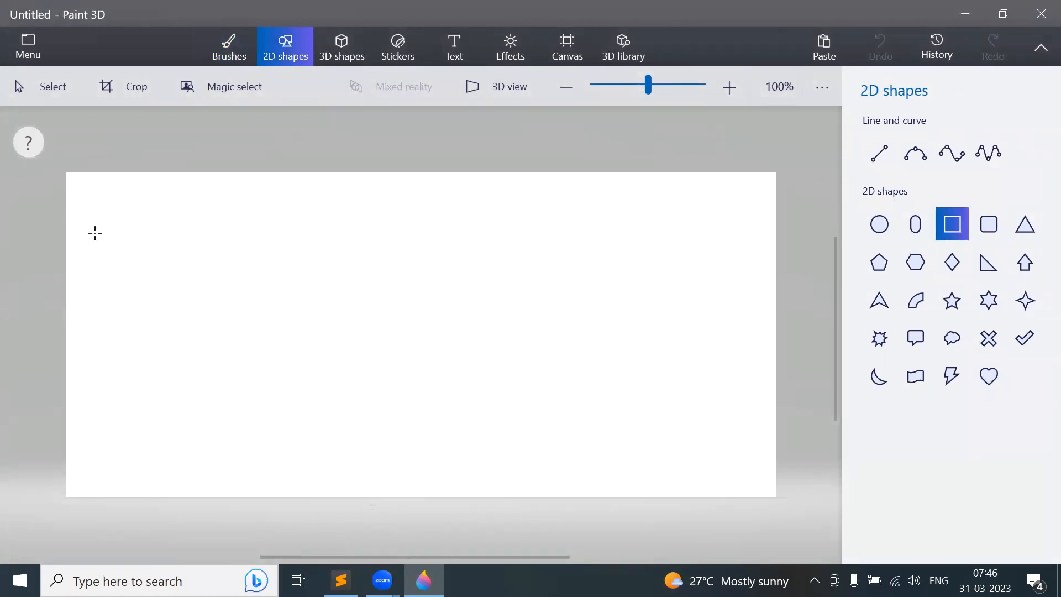
pyautogui.moveTo(174, 345); pyautogui.dragTo(241, 417)
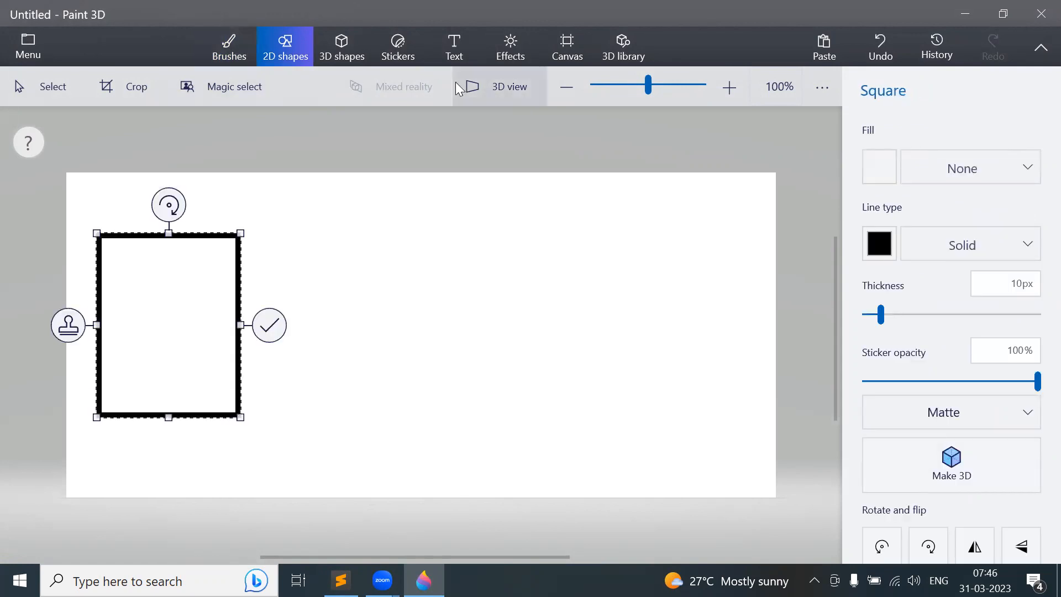
pyautogui.click(454, 47)
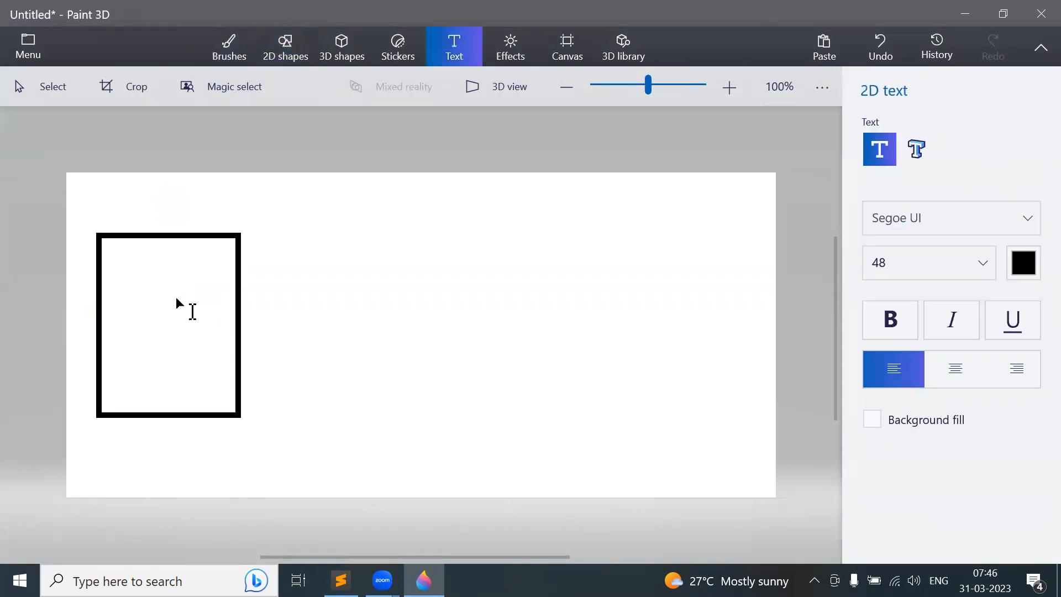
pyautogui.click(144, 294)
pyautogui.write('S3')
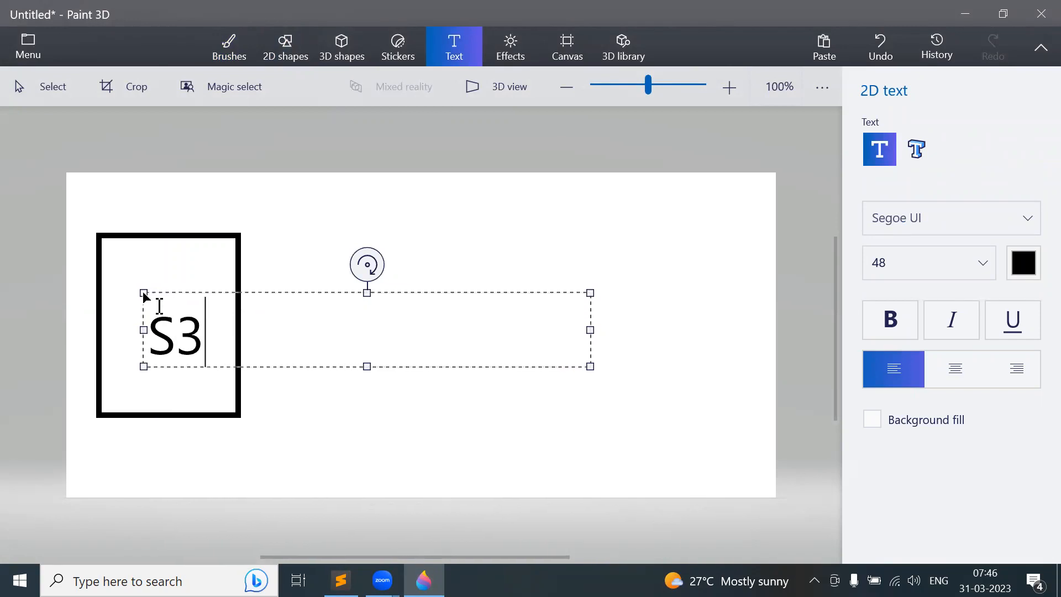
pyautogui.click(801, 336)
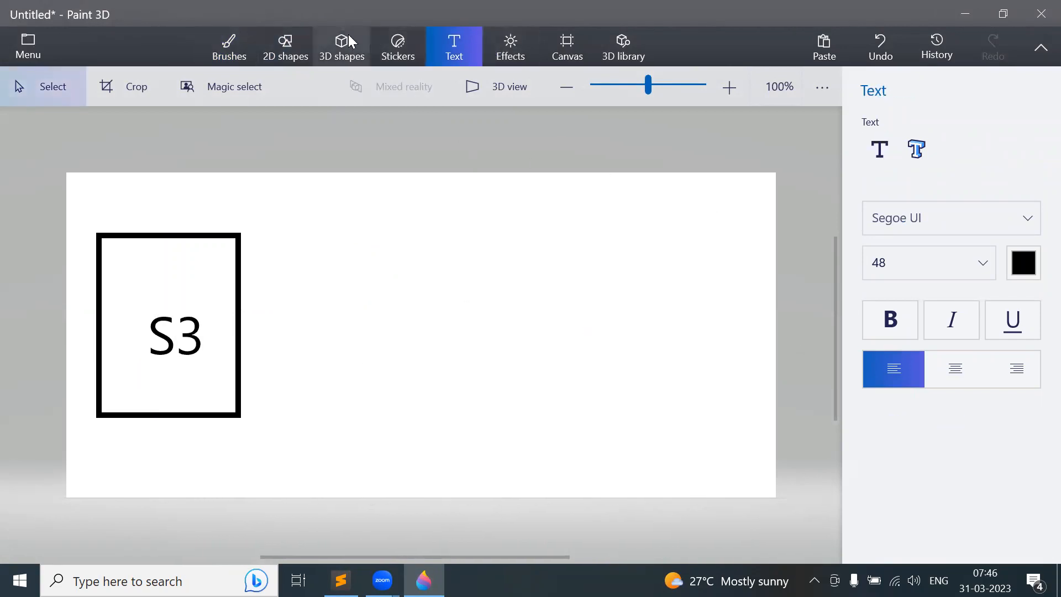
# - Draw an ellipse at the top right with a vertical line stem below it
pyautogui.click(285, 42)
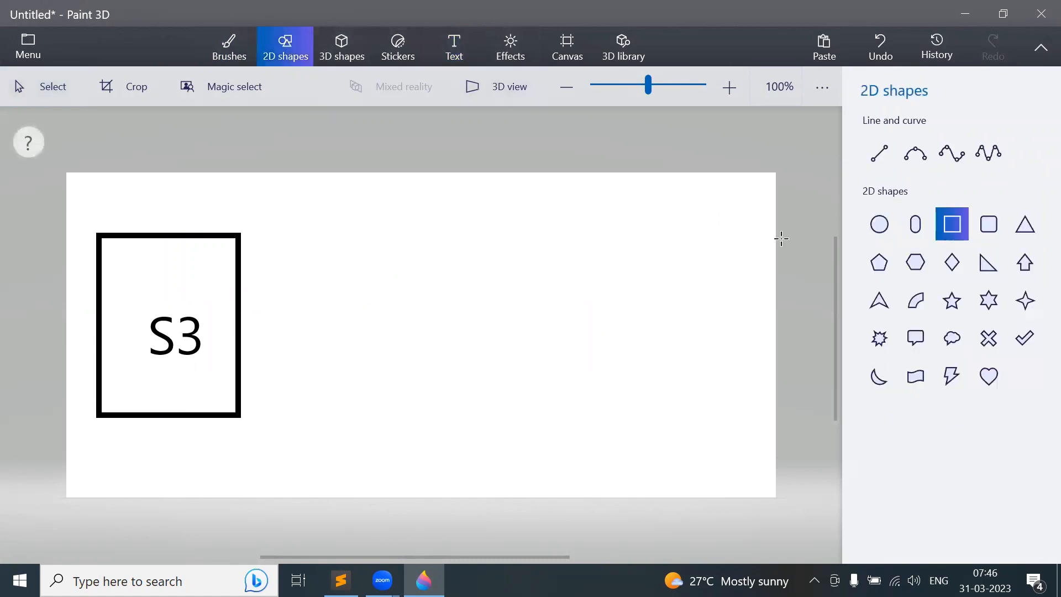
pyautogui.click(875, 228)
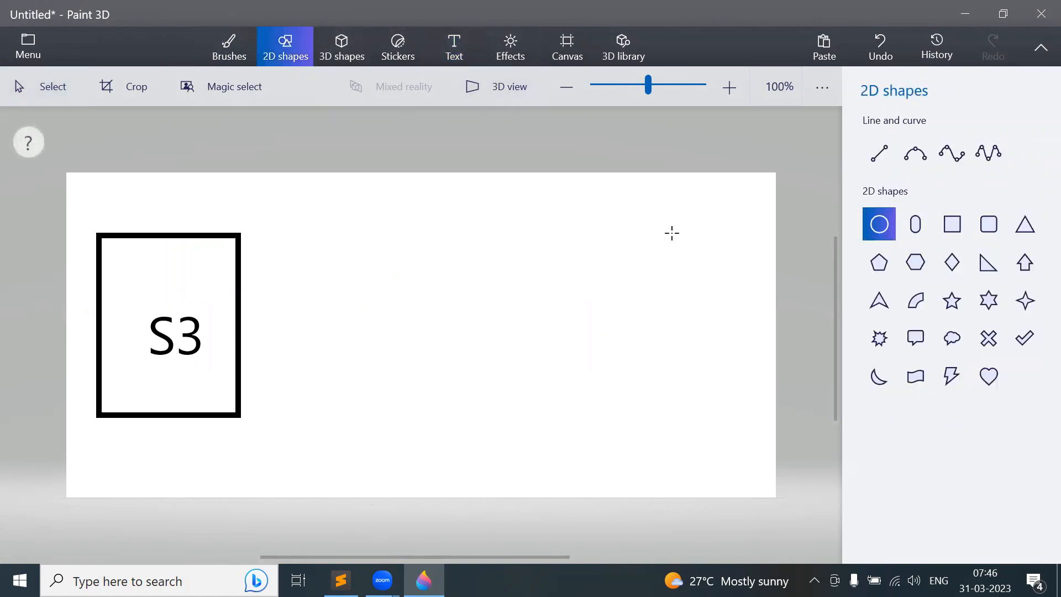
pyautogui.moveTo(670, 233); pyautogui.dragTo(750, 298)
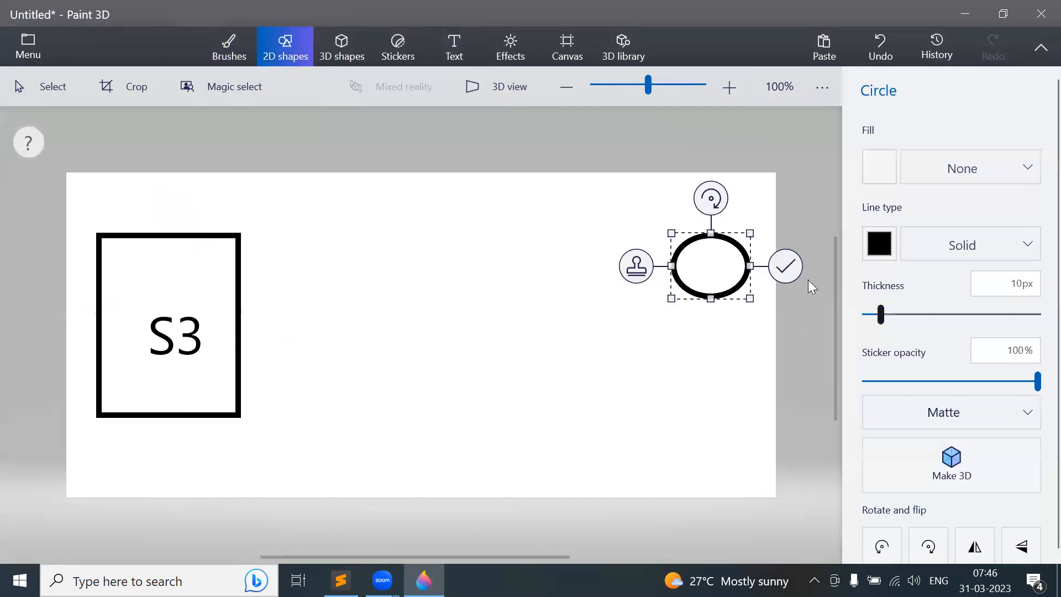
pyautogui.click(777, 348)
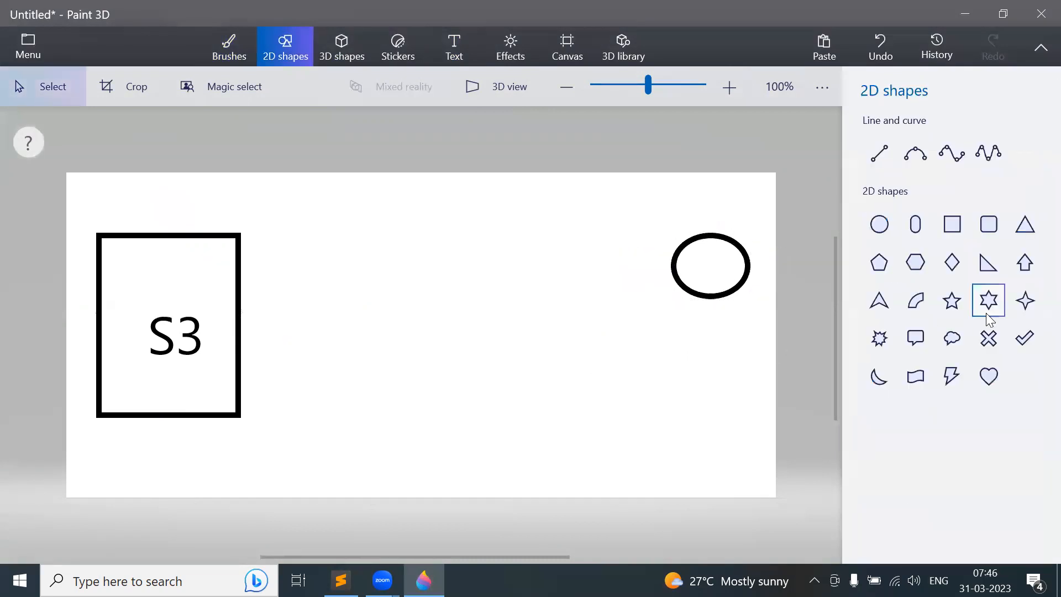
pyautogui.click(879, 155)
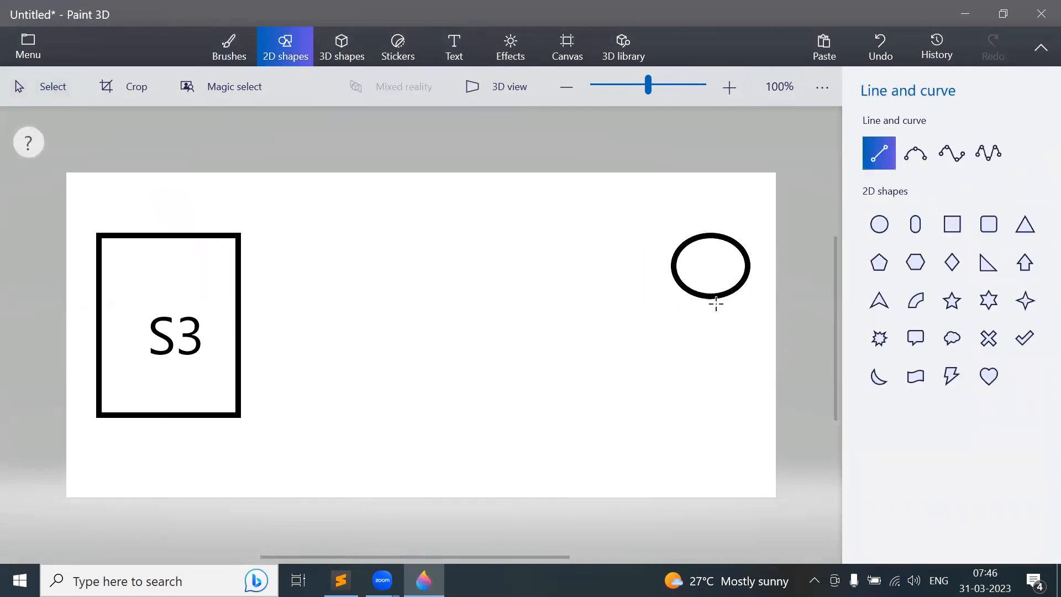
pyautogui.moveTo(712, 297); pyautogui.dragTo(712, 395)
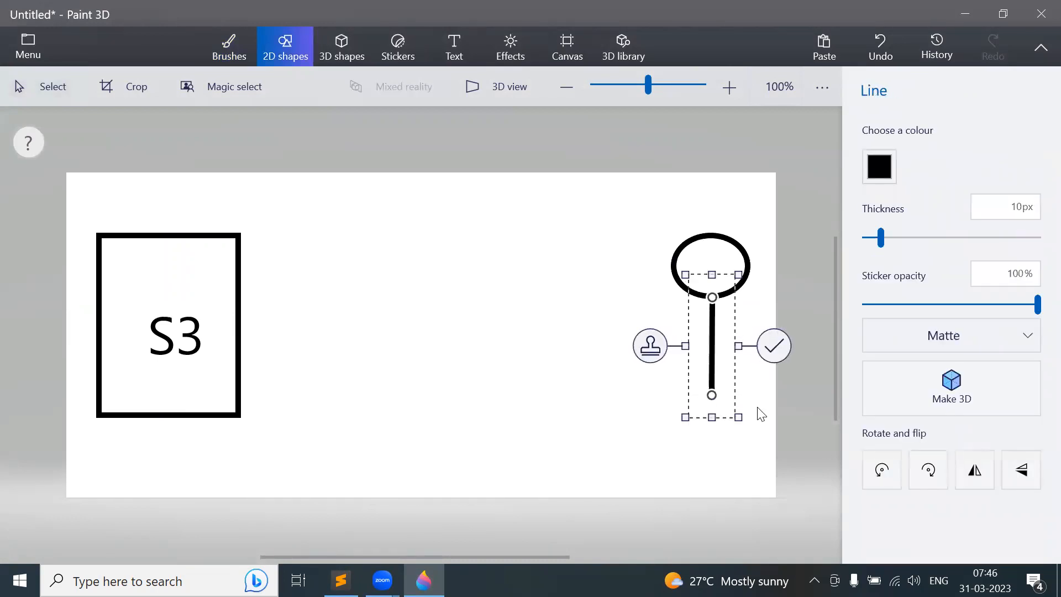
pyautogui.click(775, 356)
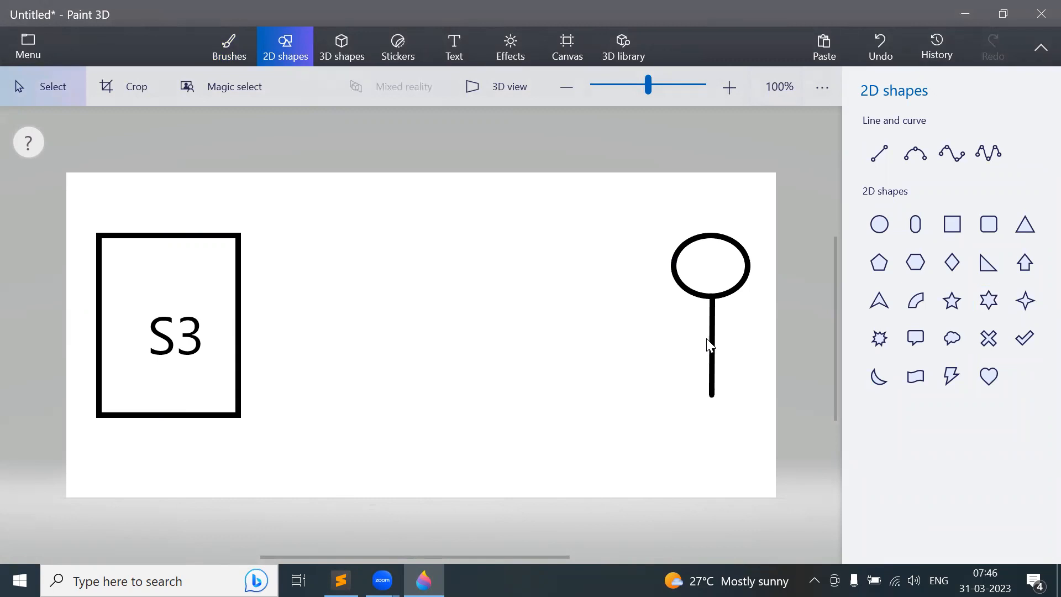
pyautogui.click(452, 56)
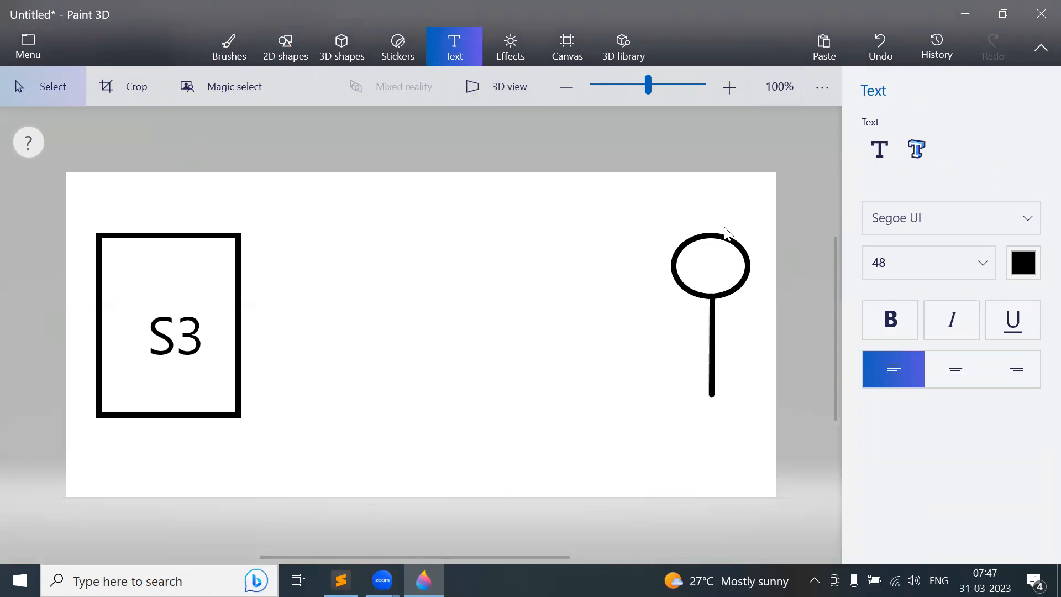
# - Add 2D text labels 'pub' above the S3 box and 'sub' above the ellipse
pyautogui.click(879, 149)
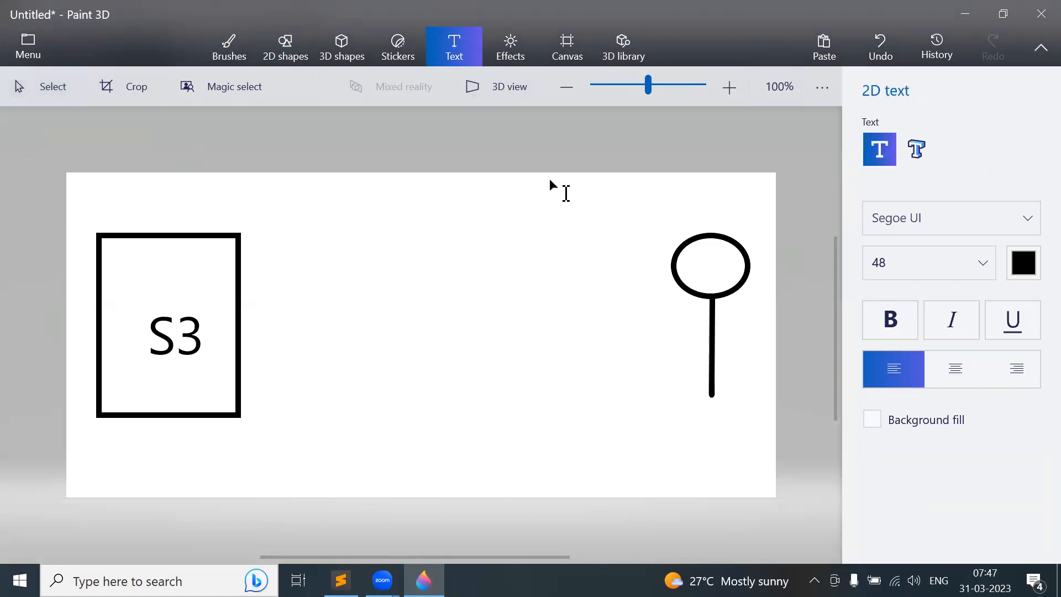
pyautogui.click(154, 199)
pyautogui.write('p')
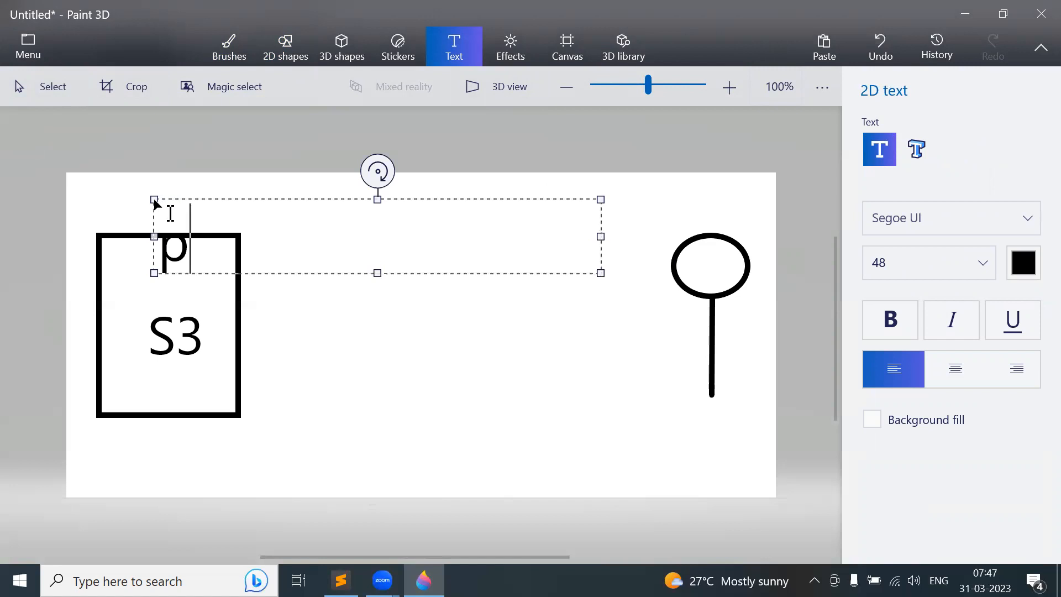
pyautogui.write('ub')
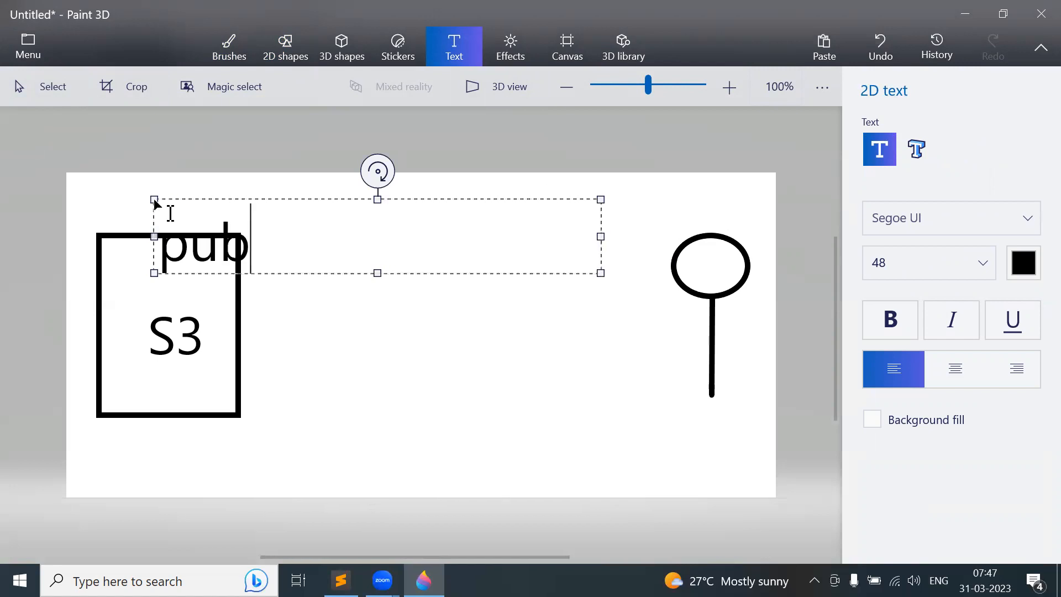
pyautogui.click(693, 215)
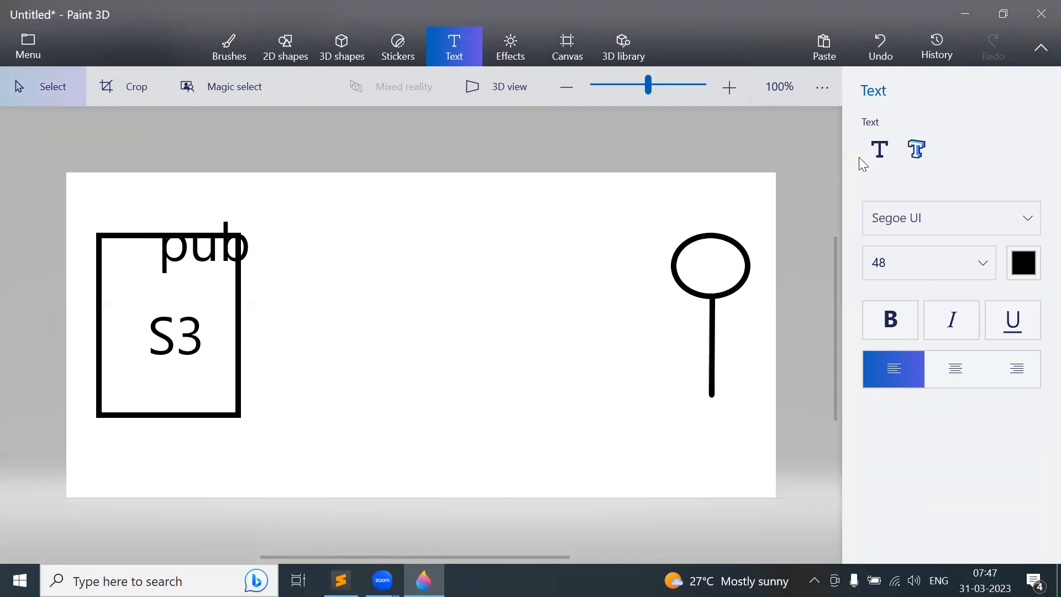
pyautogui.click(878, 150)
pyautogui.click(690, 189)
pyautogui.write('sub')
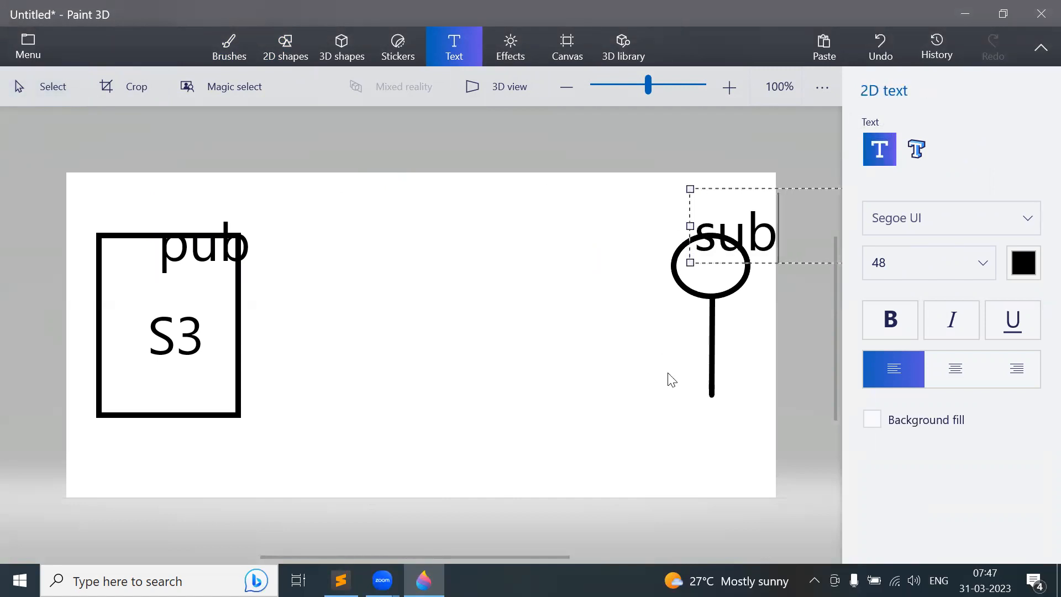
pyautogui.click(753, 434)
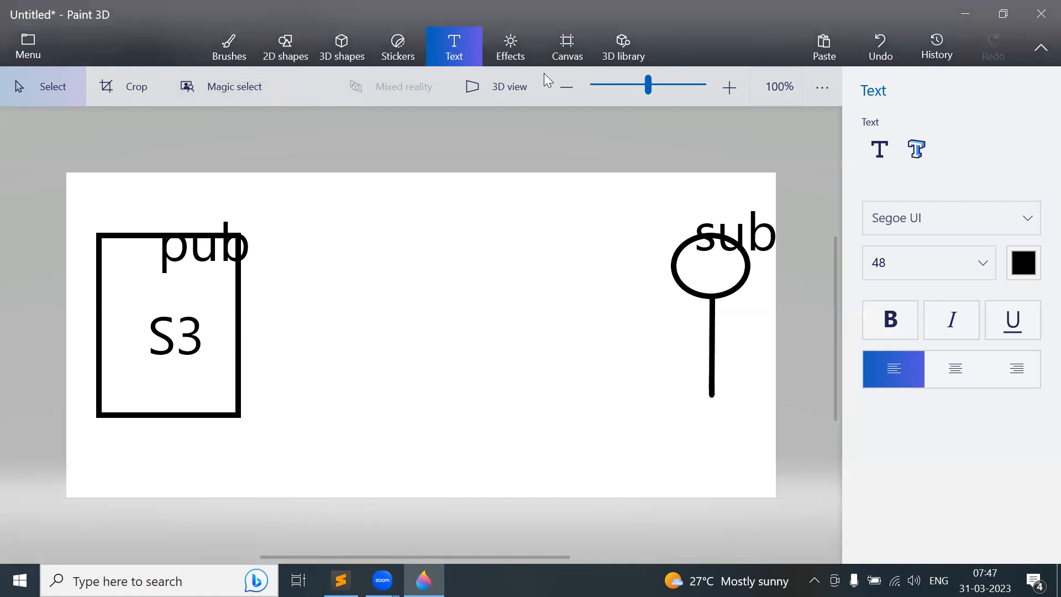
# - Draw a tall capsule shape in the centre of the canvas
pyautogui.click(277, 42)
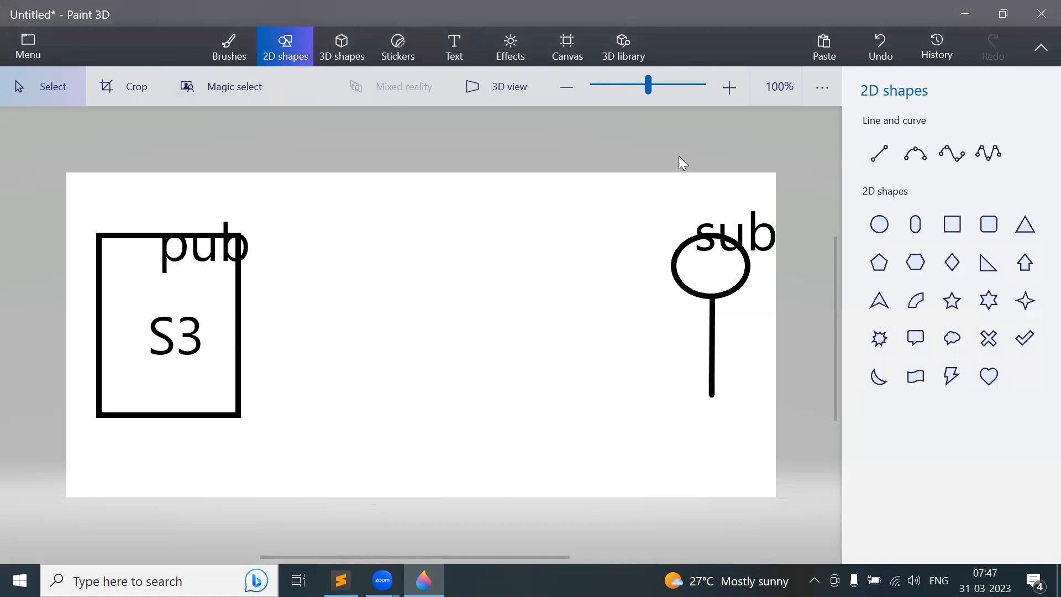
pyautogui.click(916, 225)
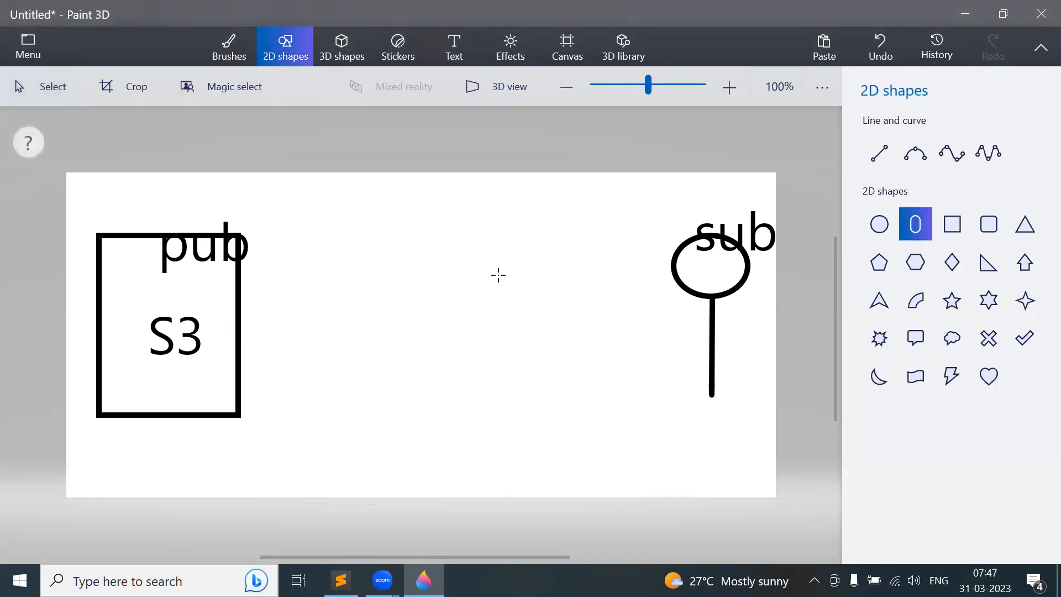
pyautogui.moveTo(414, 224); pyautogui.dragTo(571, 443)
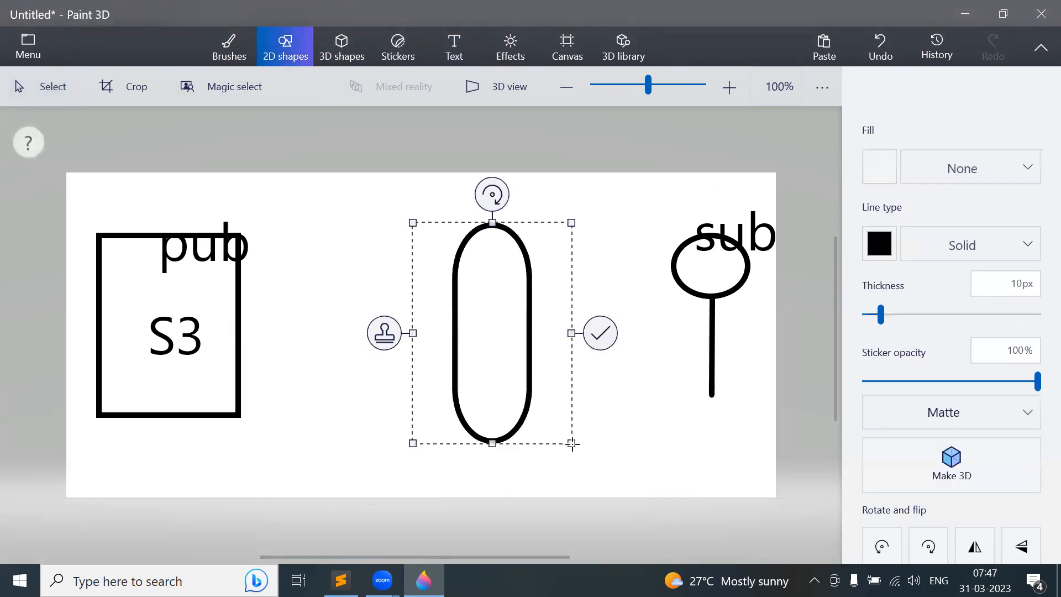
pyautogui.click(462, 44)
# - Label the capsule SNS in size 24 text
pyautogui.click(933, 258)
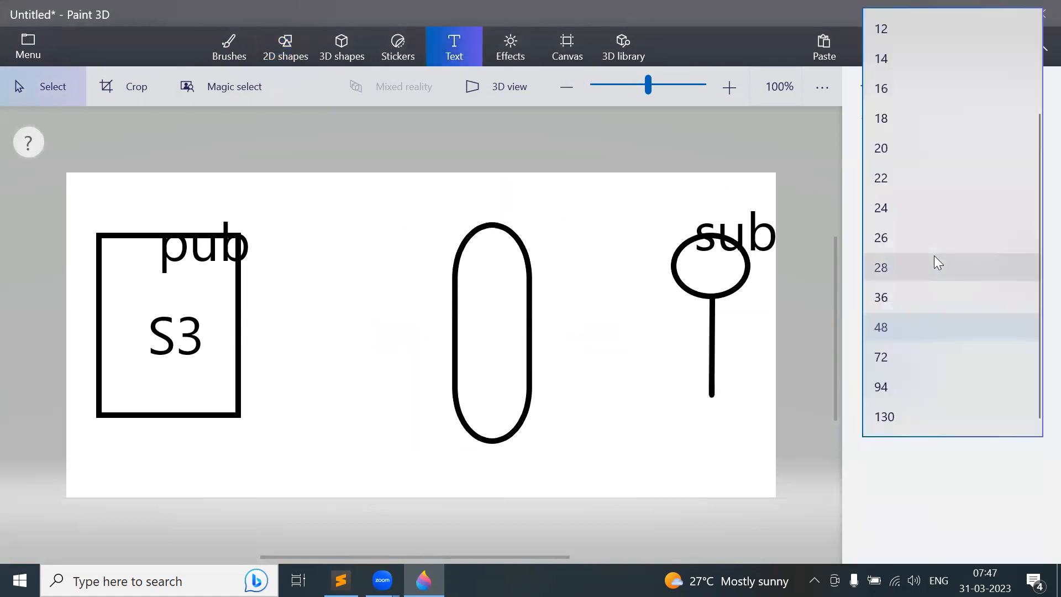
pyautogui.click(915, 208)
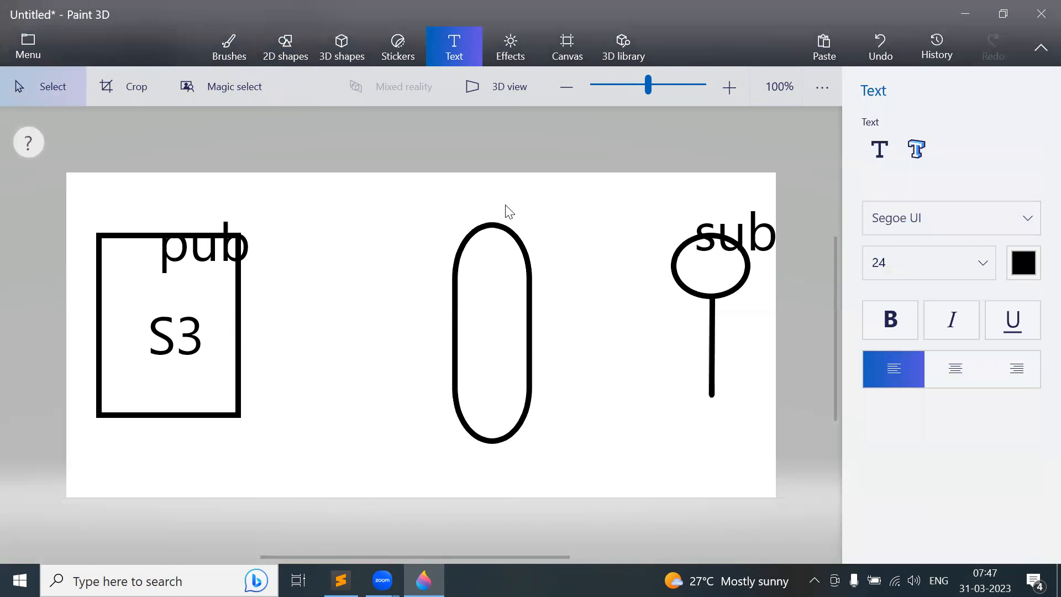
pyautogui.click(883, 152)
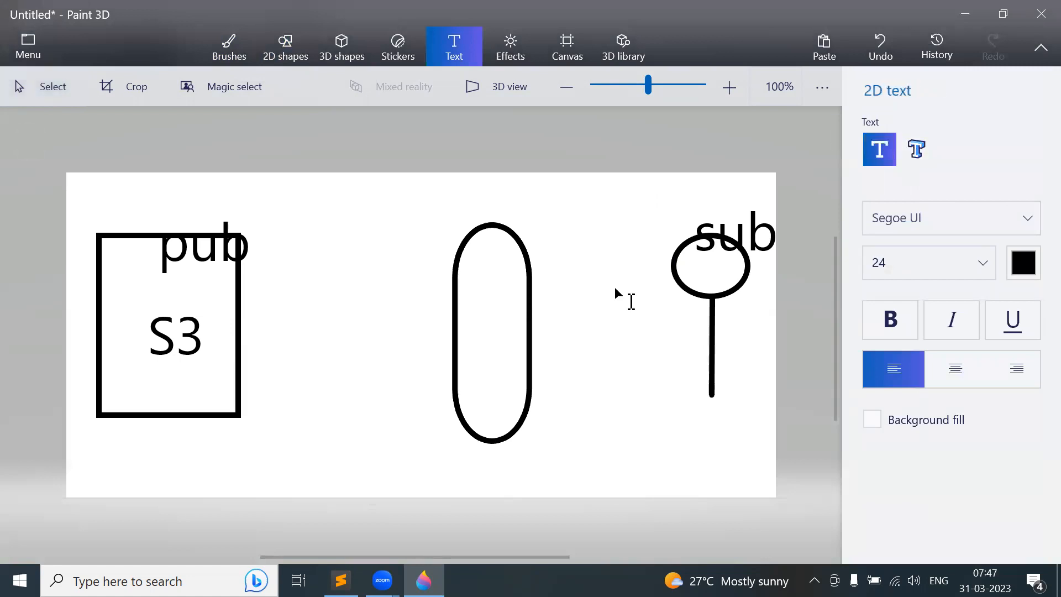
pyautogui.click(458, 303)
pyautogui.write('SNS')
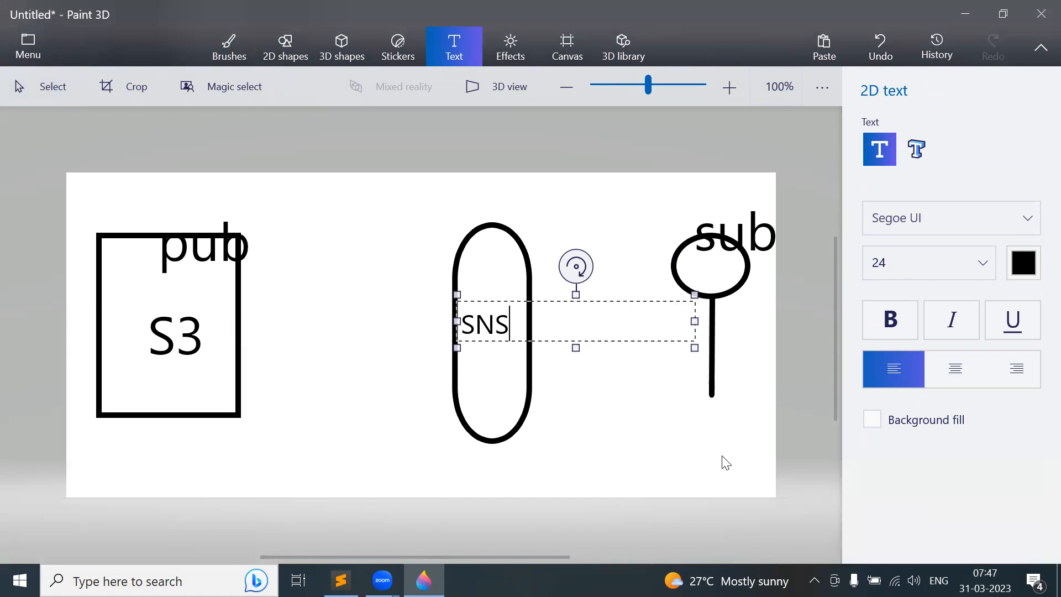
pyautogui.click(645, 429)
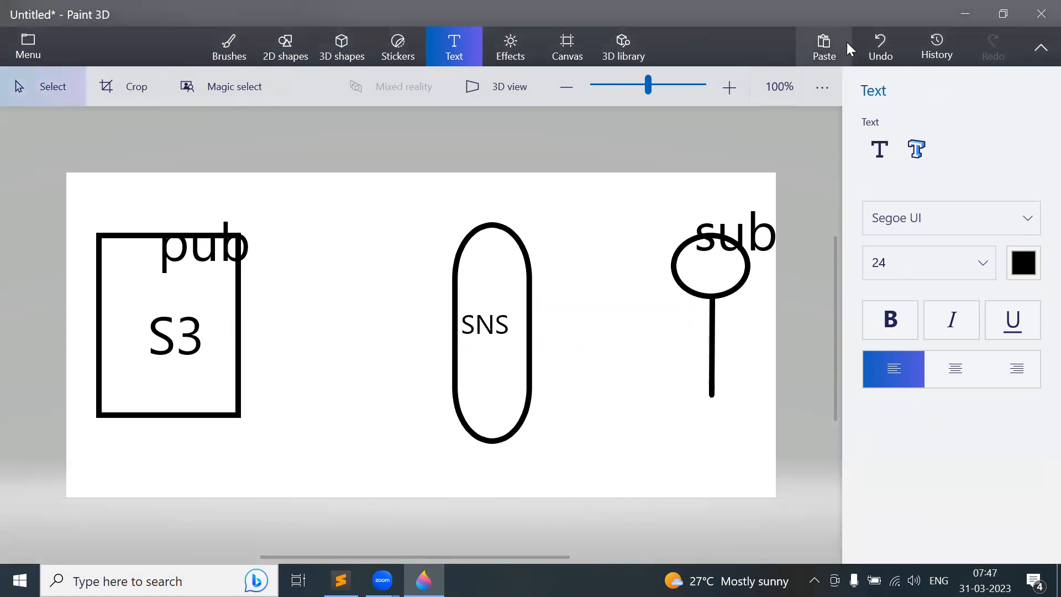
pyautogui.click(268, 43)
pyautogui.click(881, 155)
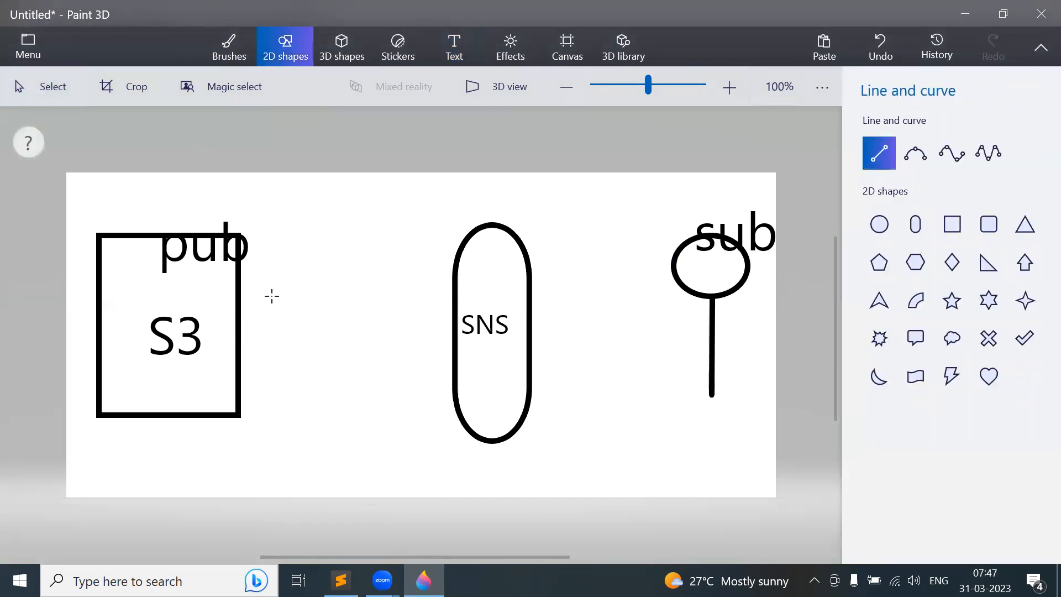
# - Draw lines joining S3 to the SNS capsule and SNS to the stick figure, then minimize Paint 3D
pyautogui.moveTo(237, 316); pyautogui.dragTo(453, 317)
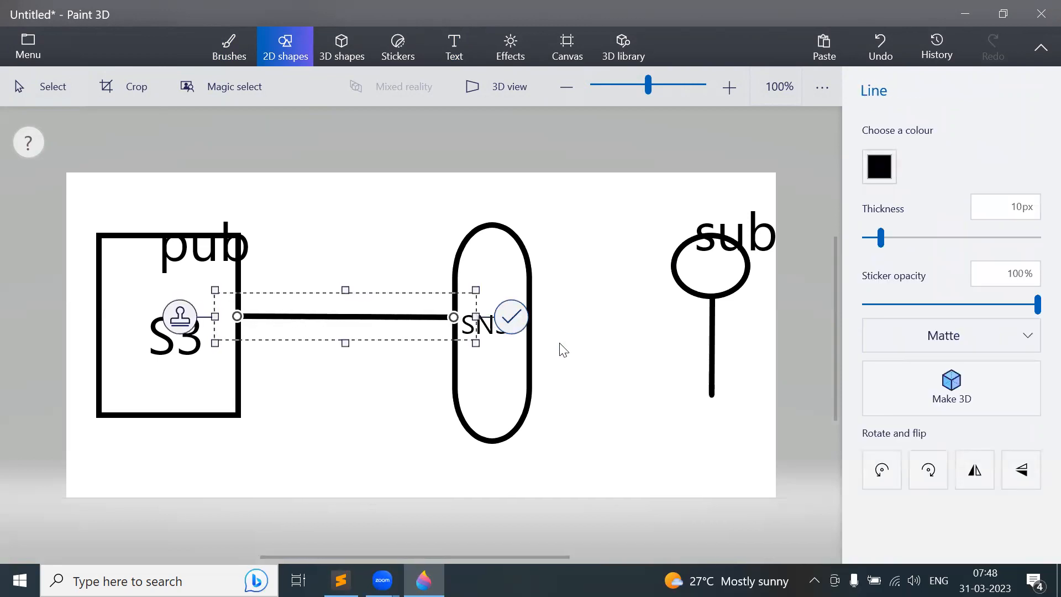
pyautogui.click(537, 334)
pyautogui.click(870, 156)
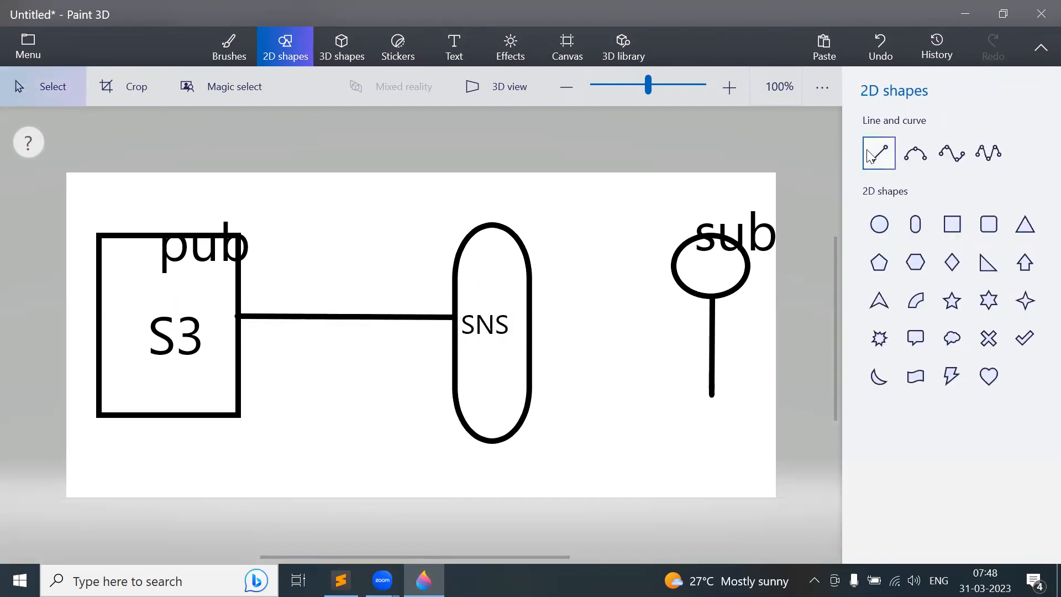
pyautogui.click(870, 156)
pyautogui.moveTo(532, 326); pyautogui.dragTo(712, 323)
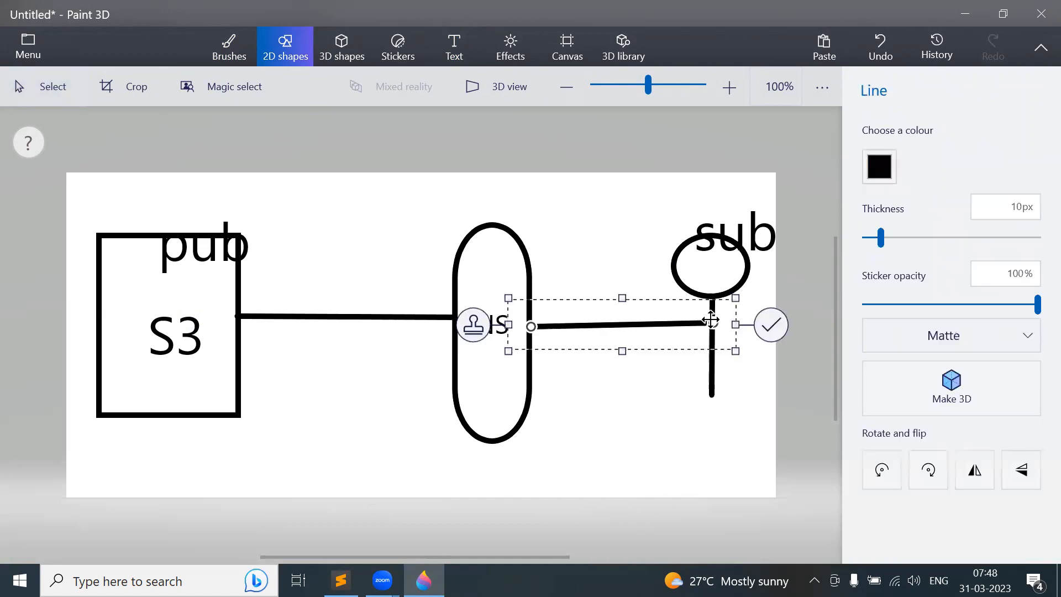
pyautogui.click(770, 325)
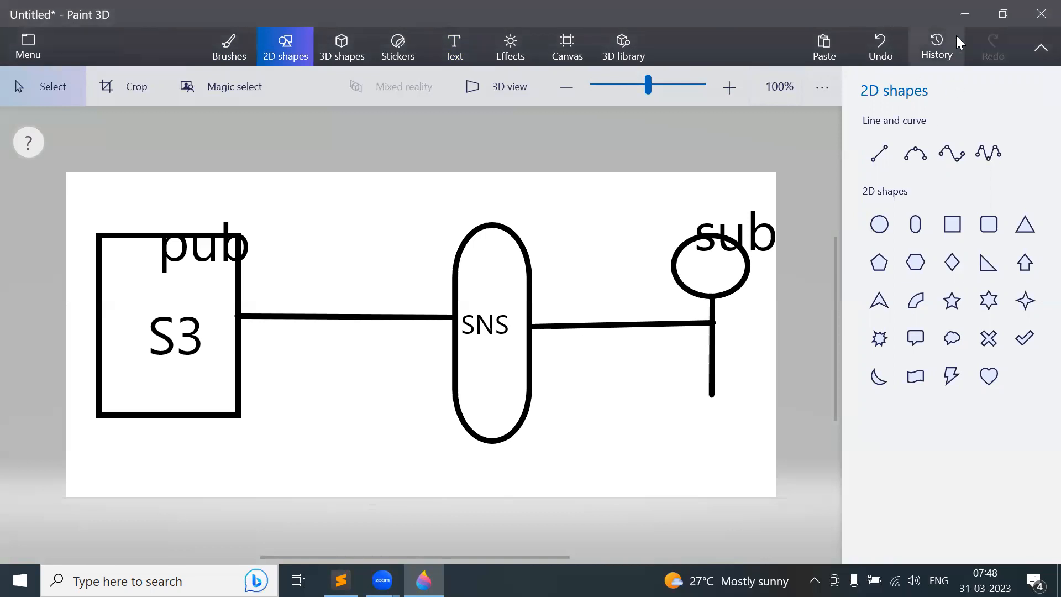
pyautogui.click(971, 8)
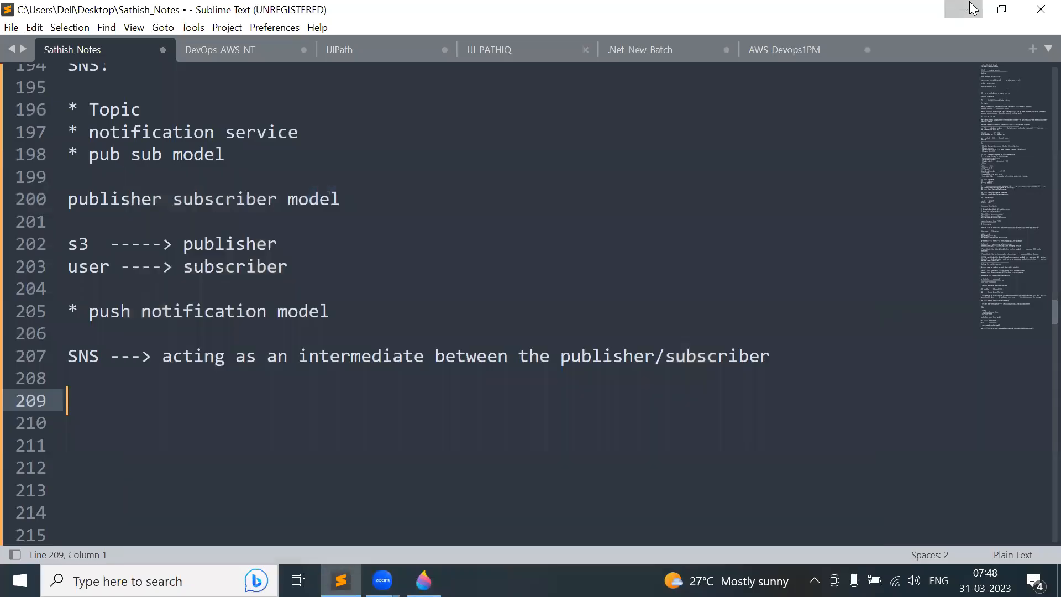
# - Open Chrome at the AWS console address
pyautogui.click(971, 8)
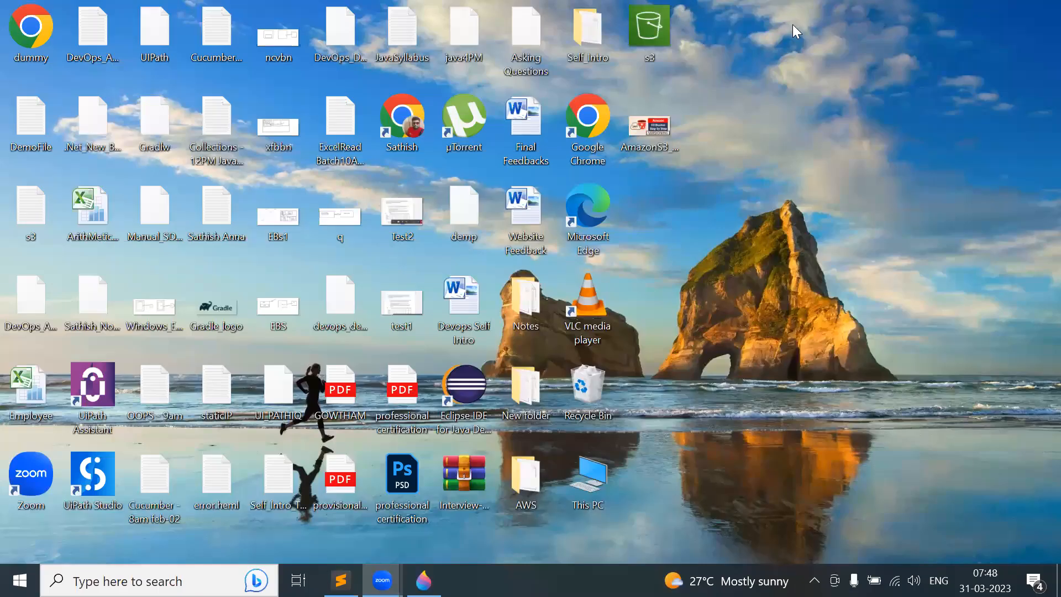
pyautogui.doubleClick(415, 127)
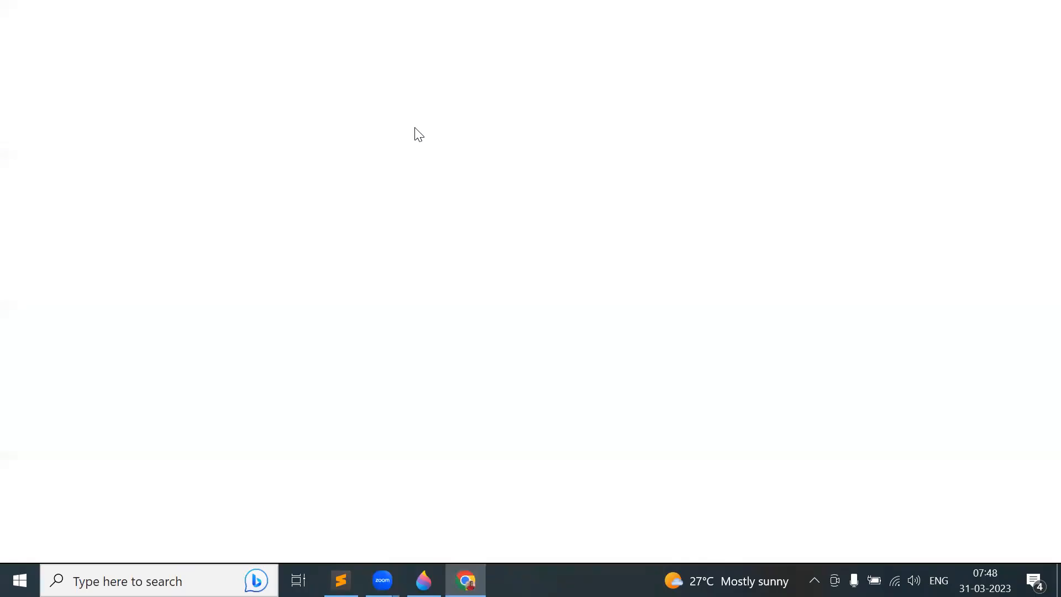
pyautogui.write('a')
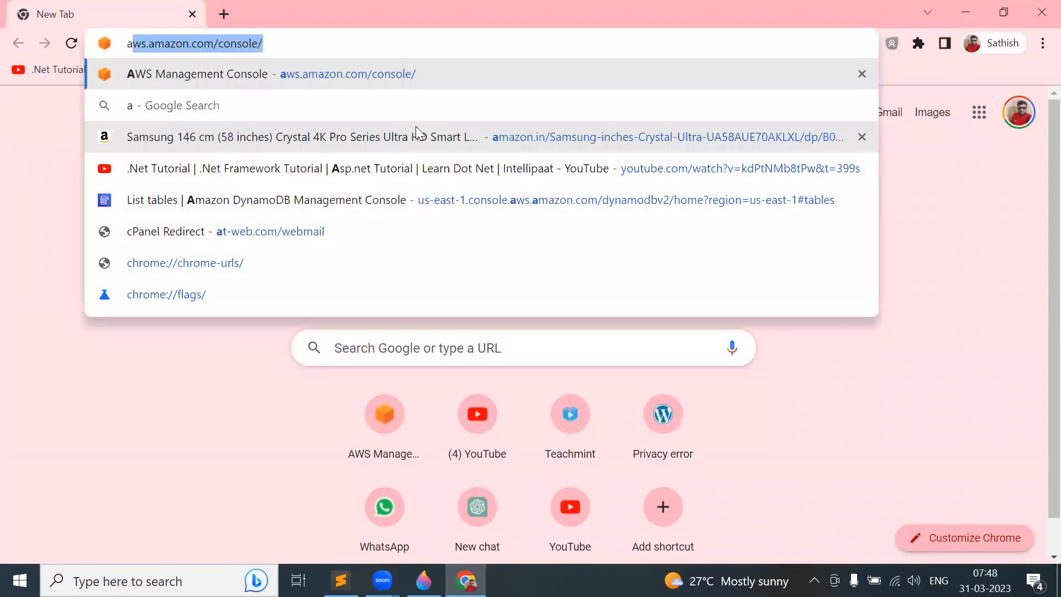
pyautogui.press('Return')
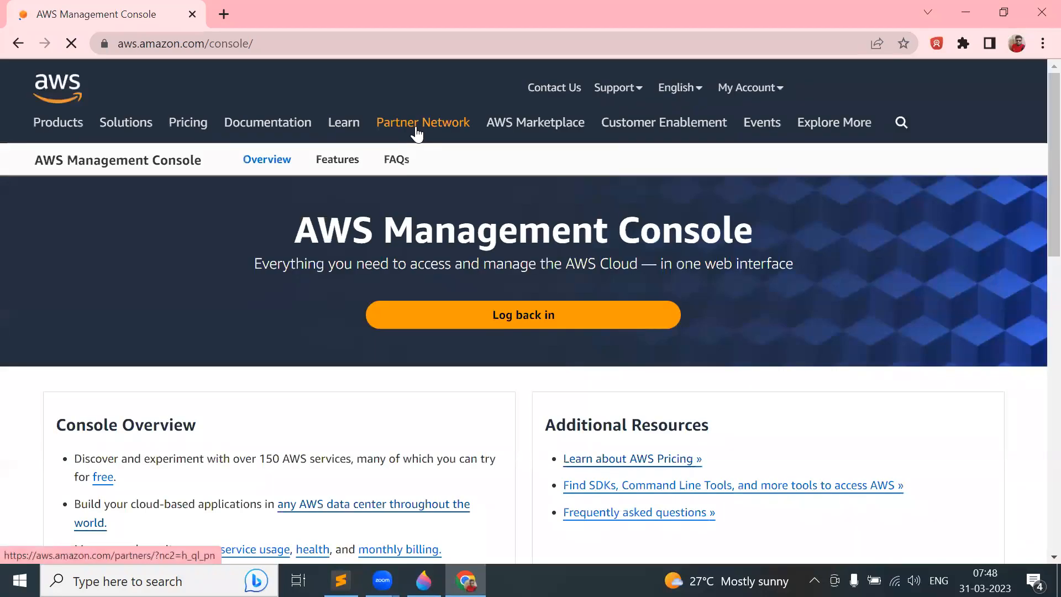
# - Log back in as root user with the saved email and account password
pyautogui.click(546, 316)
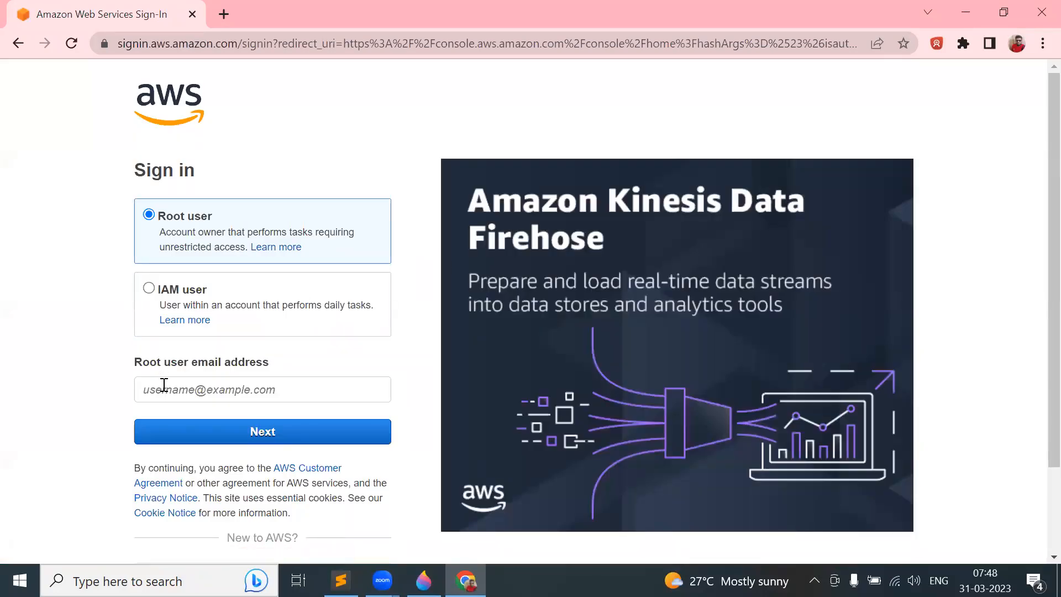
pyautogui.click(164, 385)
pyautogui.click(338, 232)
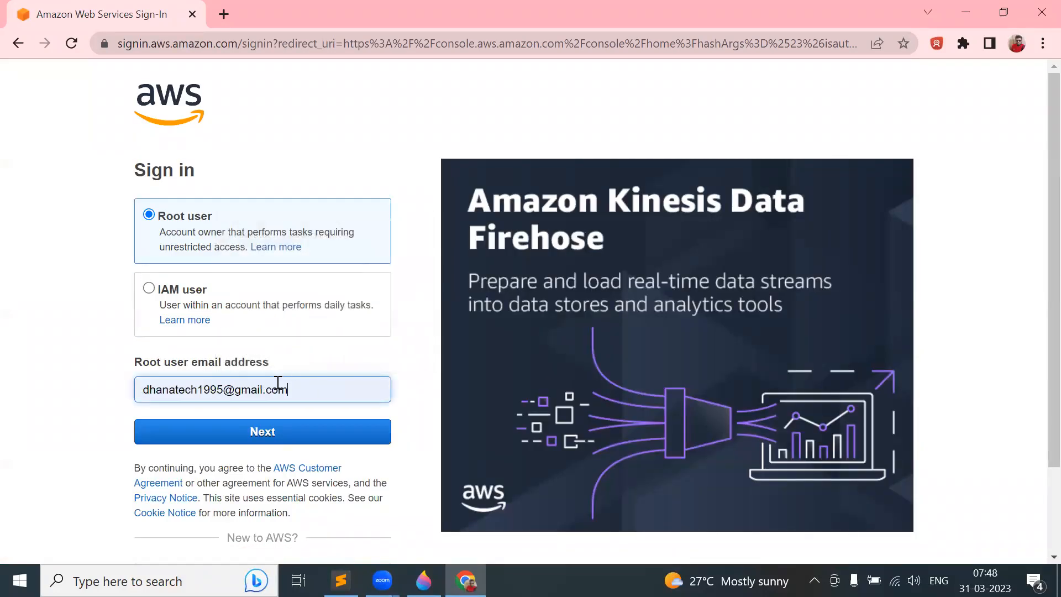
pyautogui.click(227, 434)
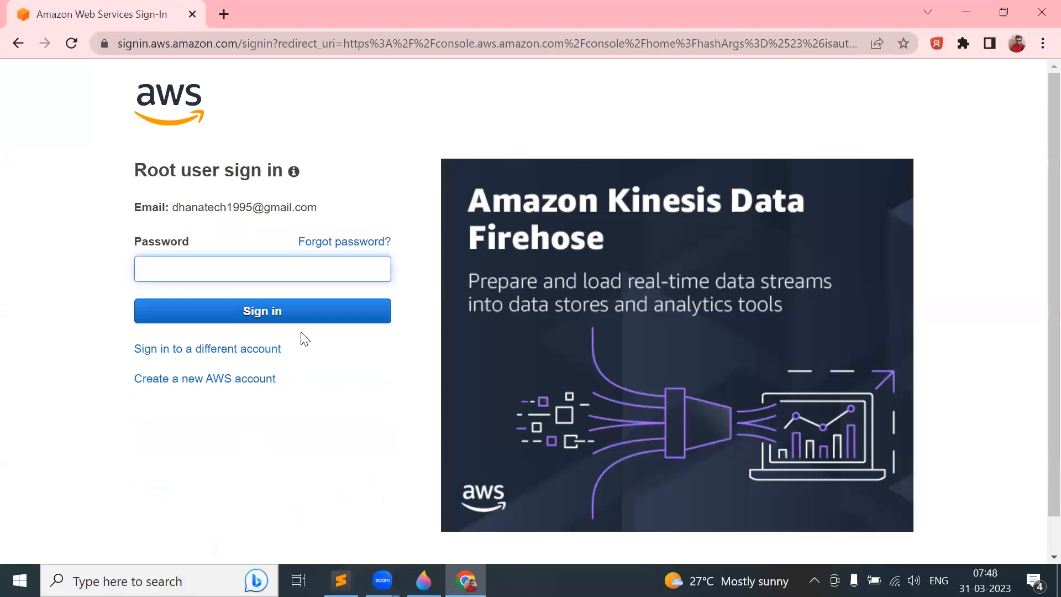
pyautogui.write('•••')
pyautogui.press('Return')
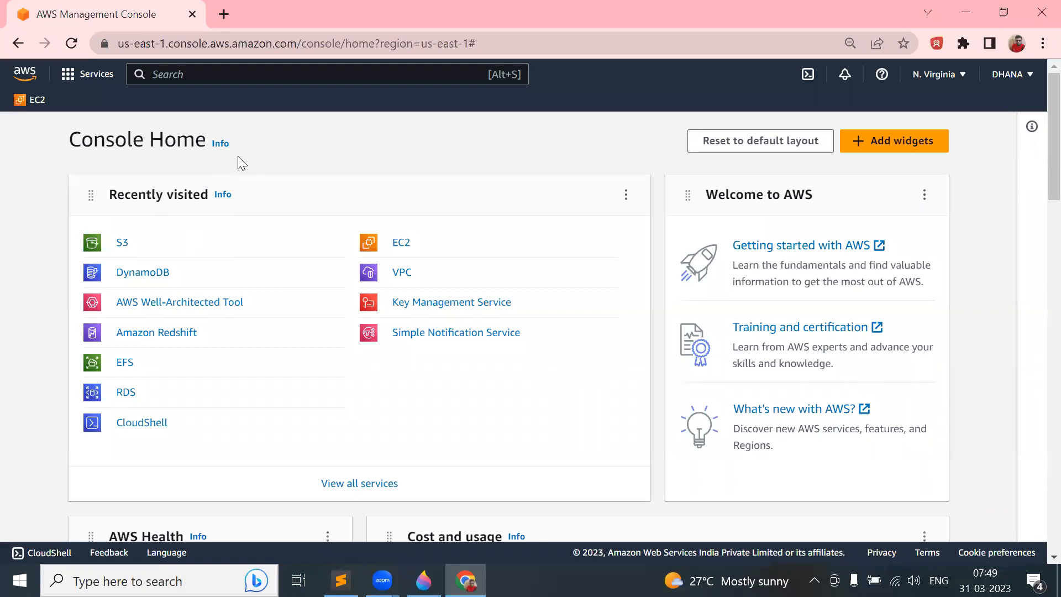
# - Open S3 and go to the objects list of bucket myawsbukcet-30-03
pyautogui.click(122, 243)
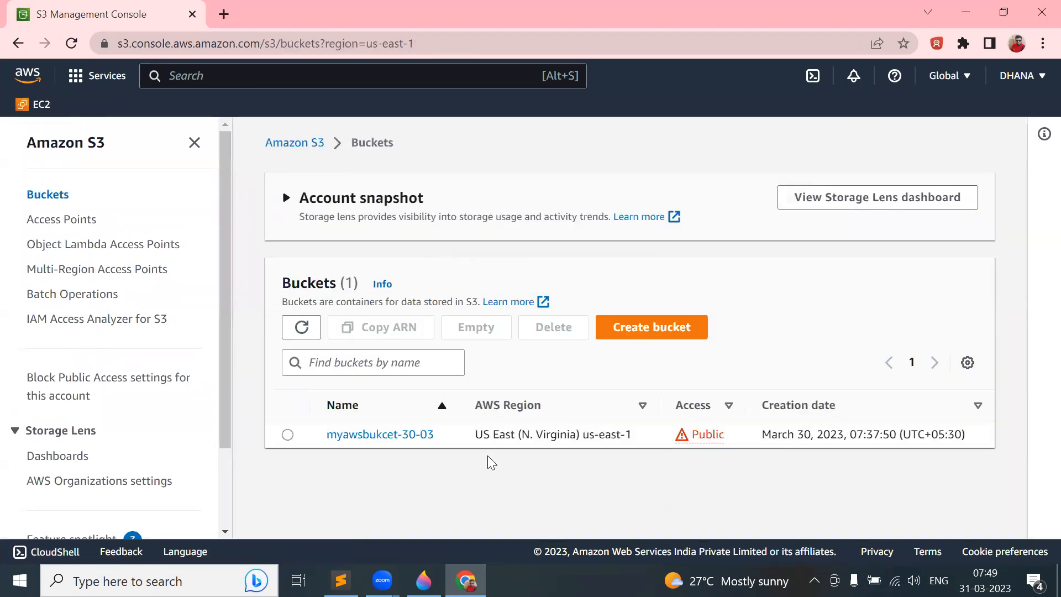
pyautogui.click(288, 434)
pyautogui.click(553, 326)
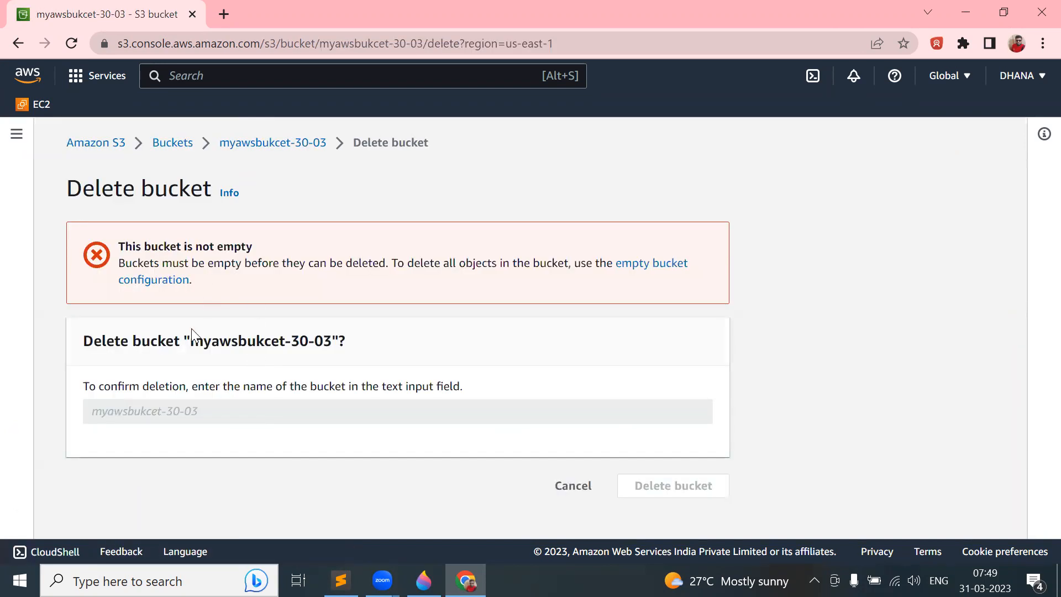
pyautogui.moveTo(192, 345); pyautogui.dragTo(327, 342)
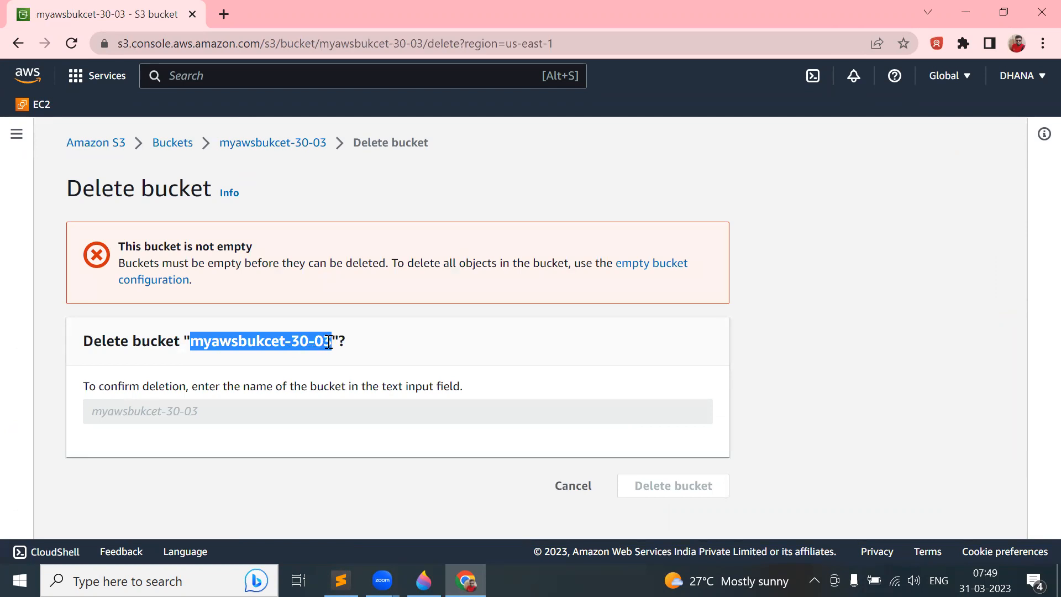
pyautogui.click(282, 145)
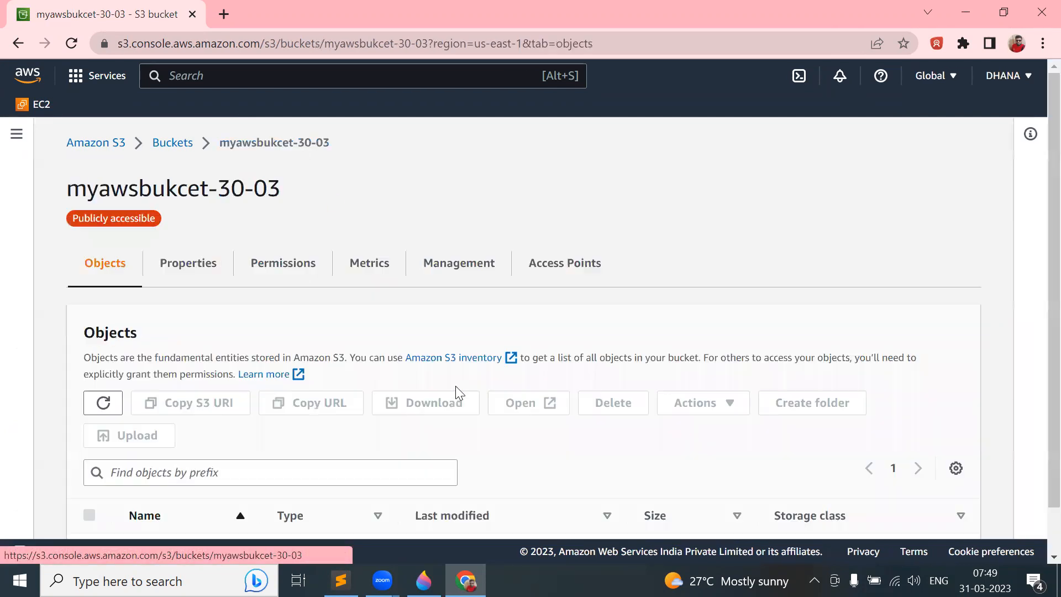
pyautogui.scroll(-1, 456, 383)
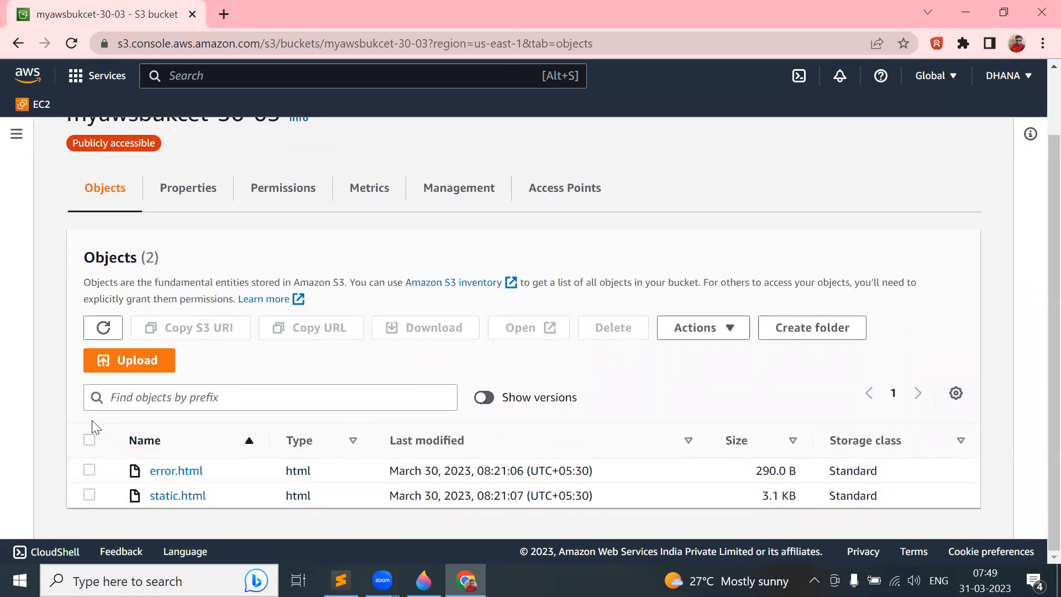
# - Select error.html and static.html and delete them, confirming with 'delete'
pyautogui.click(89, 440)
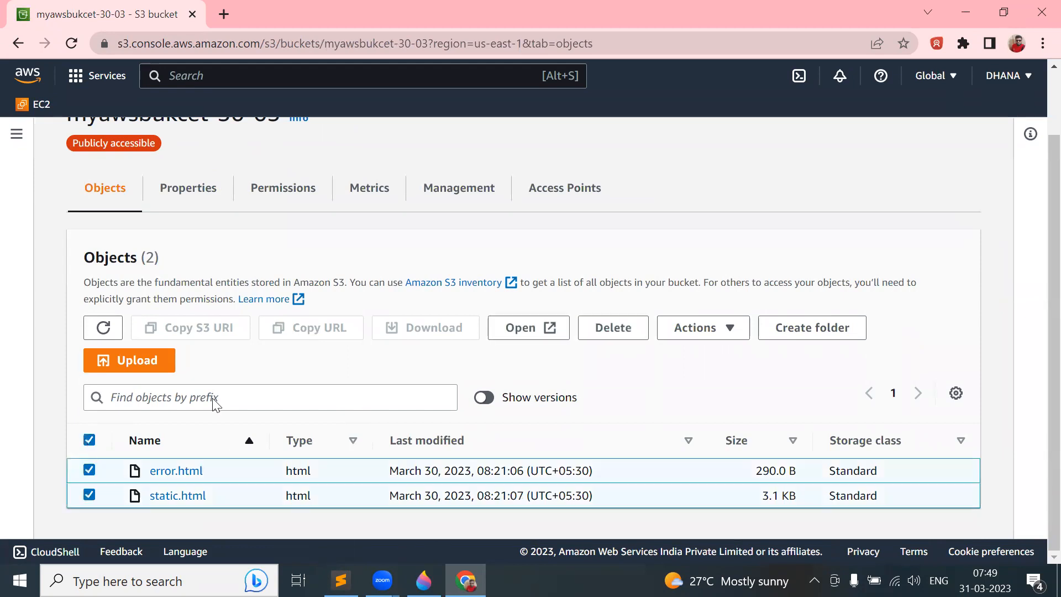
pyautogui.click(613, 328)
pyautogui.scroll(-2, 580, 331)
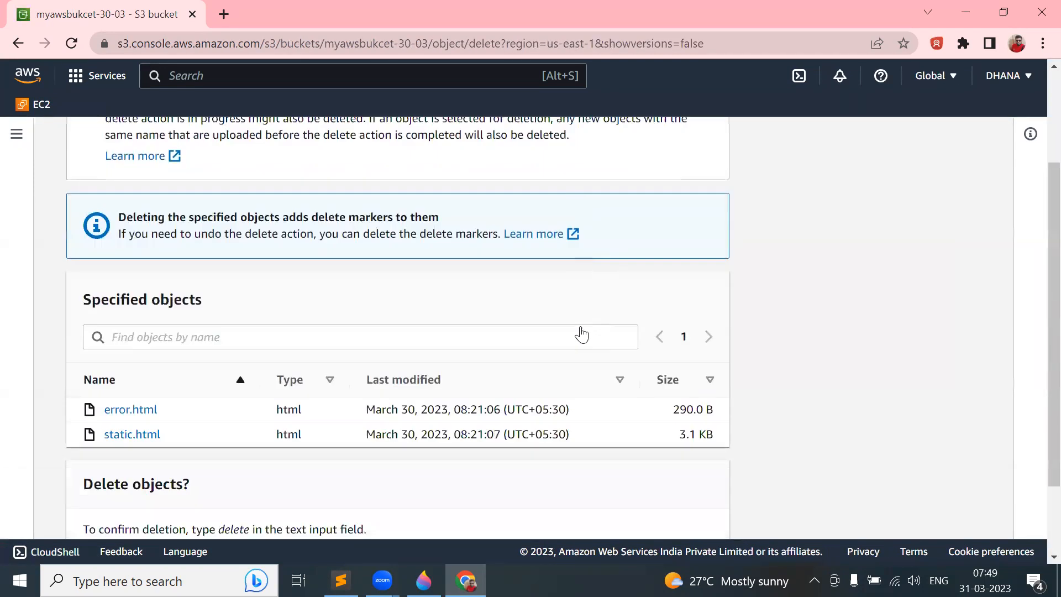
pyautogui.scroll(-1, 582, 333)
pyautogui.click(135, 474)
pyautogui.write('delet')
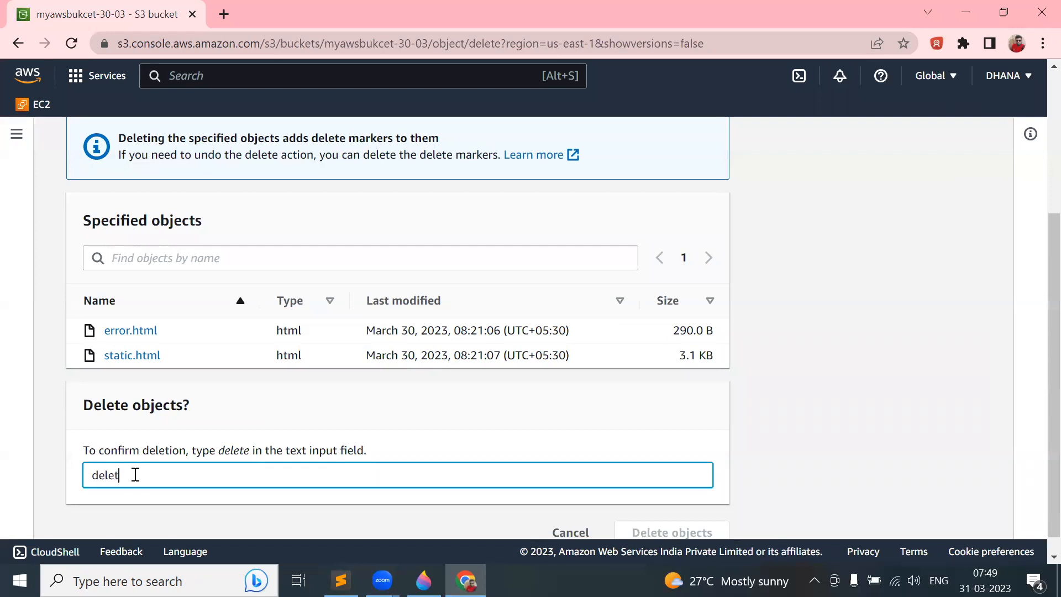
pyautogui.press('Tab')
pyautogui.write('lete')
pyautogui.press('Return')
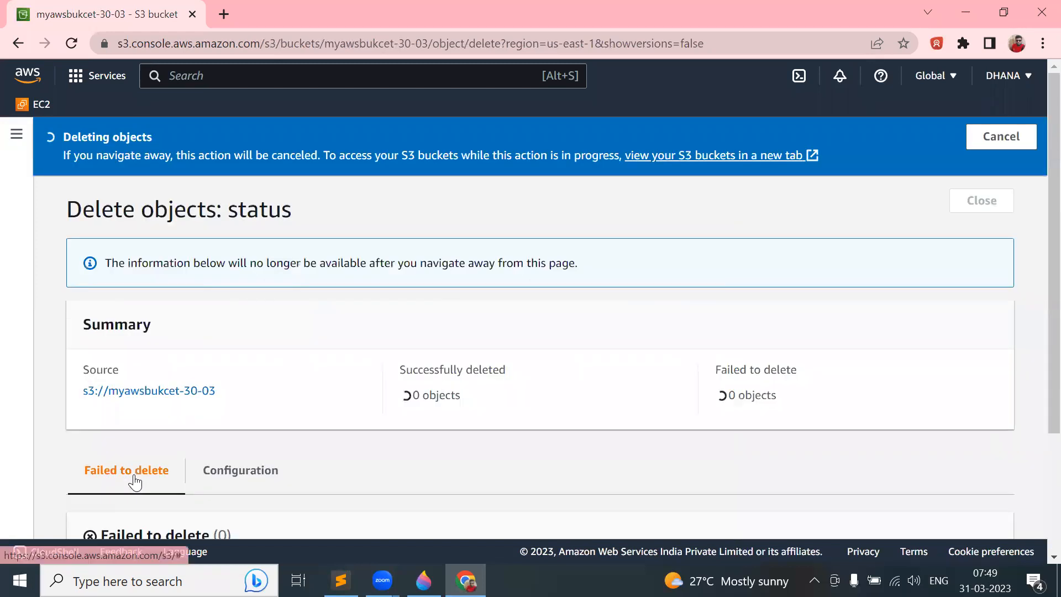
pyautogui.scroll(1, 605, 356)
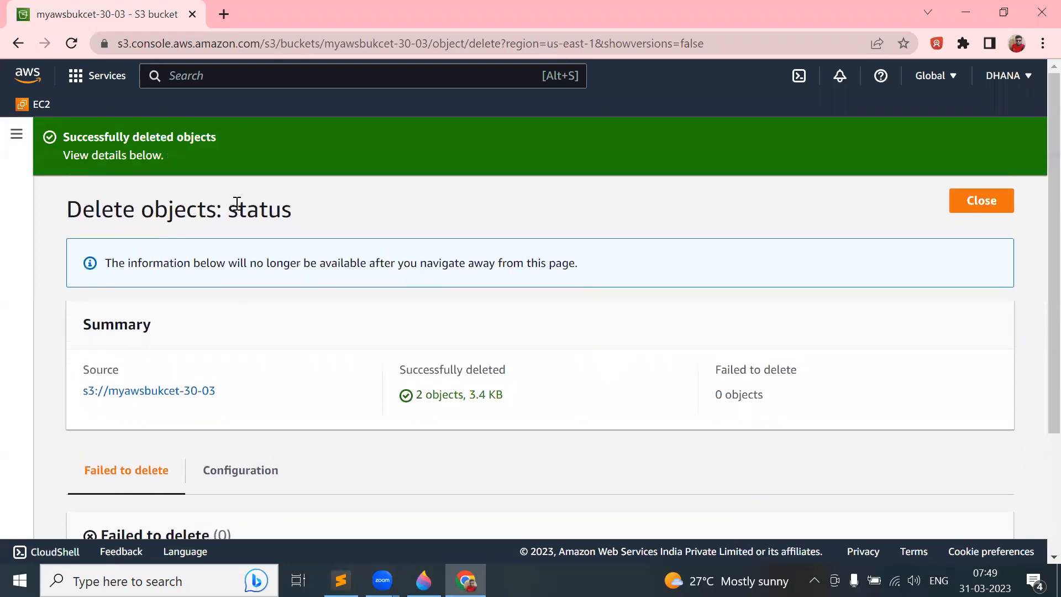
pyautogui.click(982, 203)
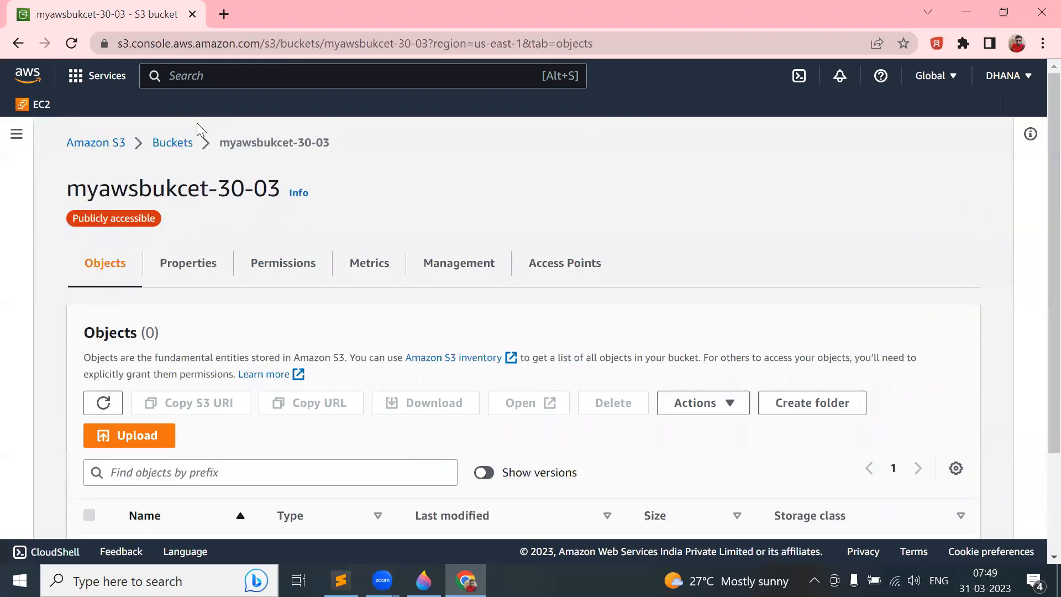
# - Select bucket myawsbukcet-30-03 from the Buckets list, attempt to delete it, and cancel
pyautogui.click(171, 142)
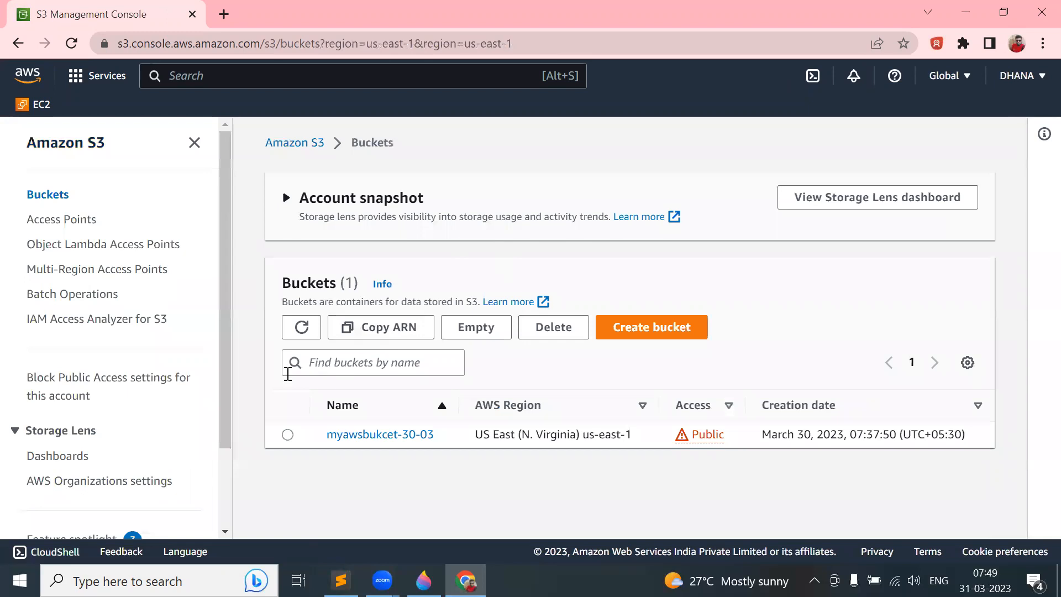
pyautogui.click(288, 435)
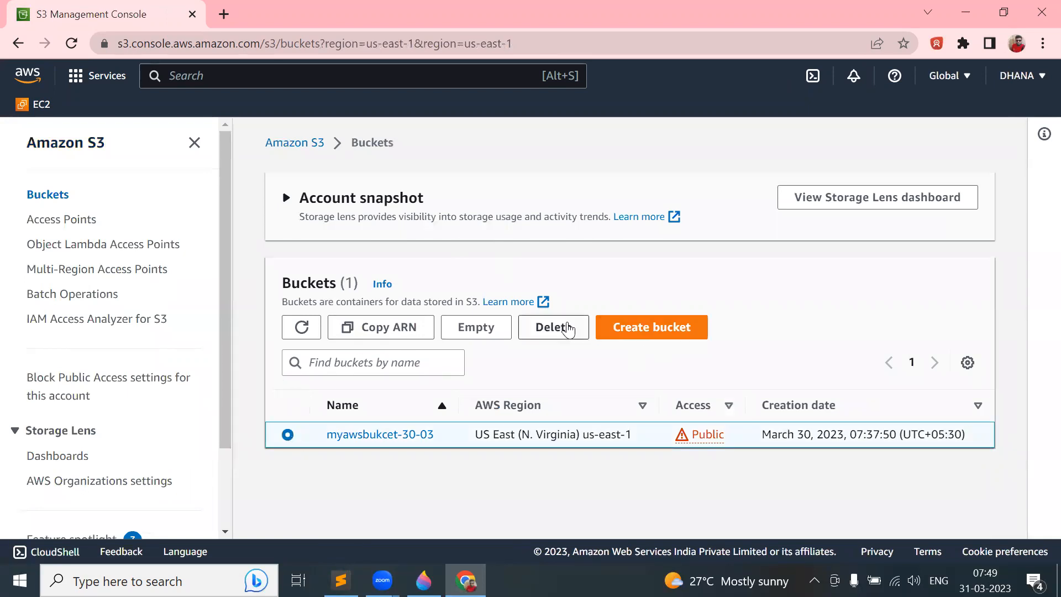
pyautogui.click(557, 327)
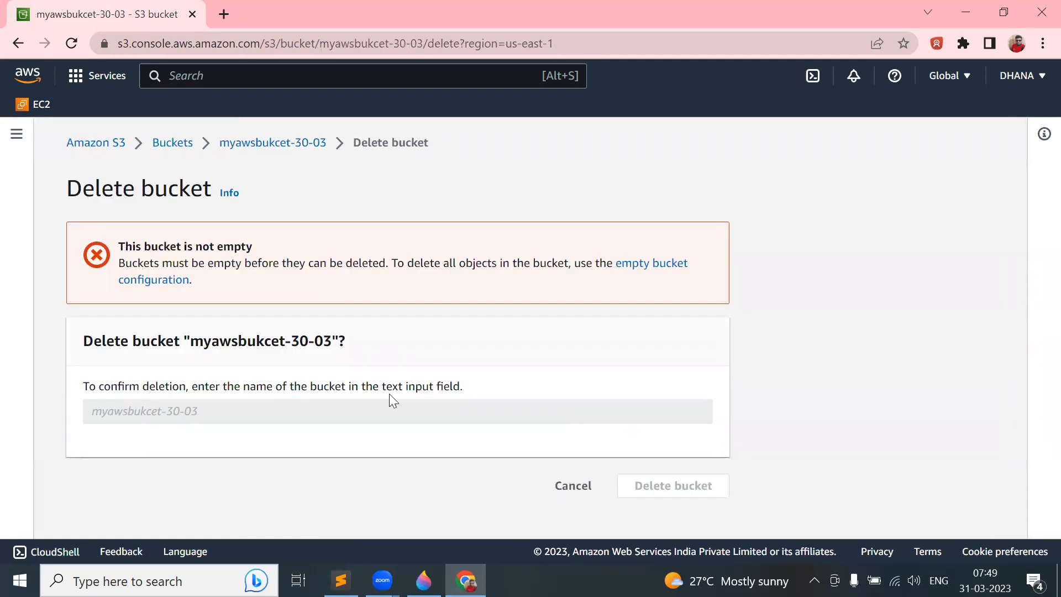
pyautogui.click(575, 486)
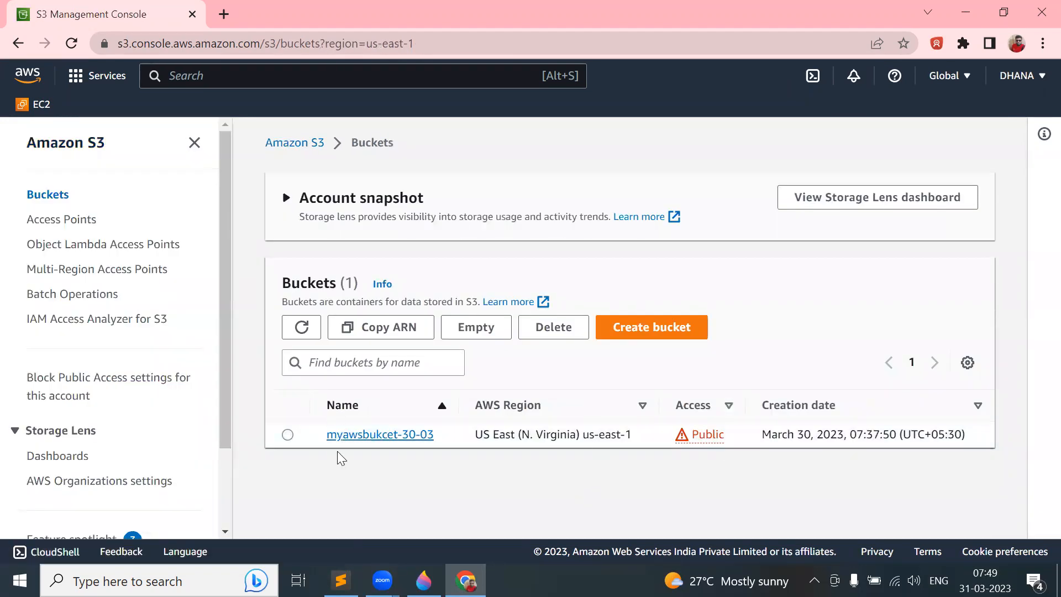
# - Open myawsbukcet-30-03 to check the objects it still contains
pyautogui.click(368, 440)
pyautogui.scroll(-2, 368, 442)
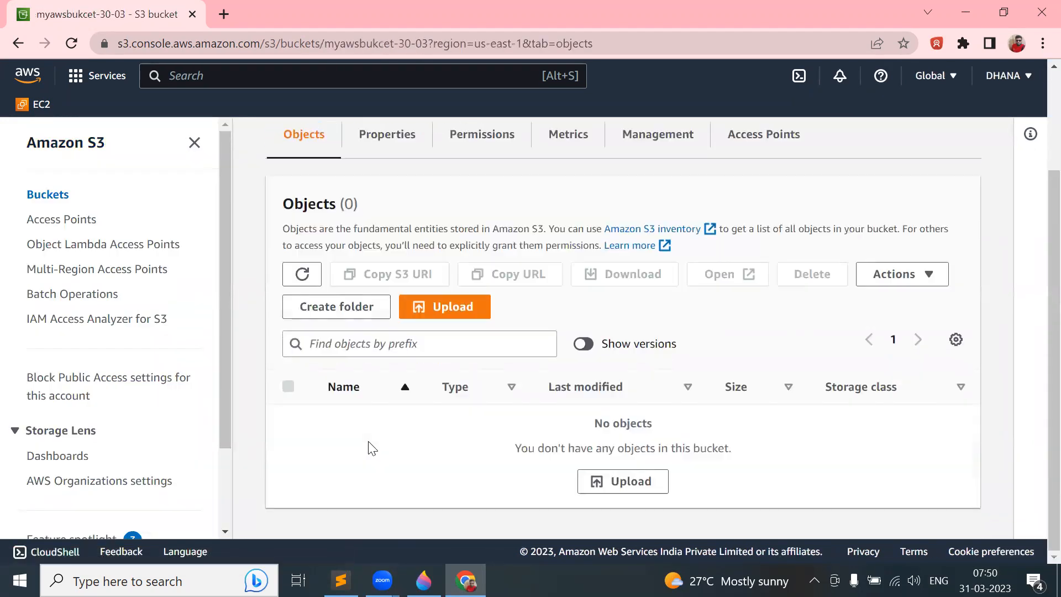
pyautogui.scroll(2, 372, 447)
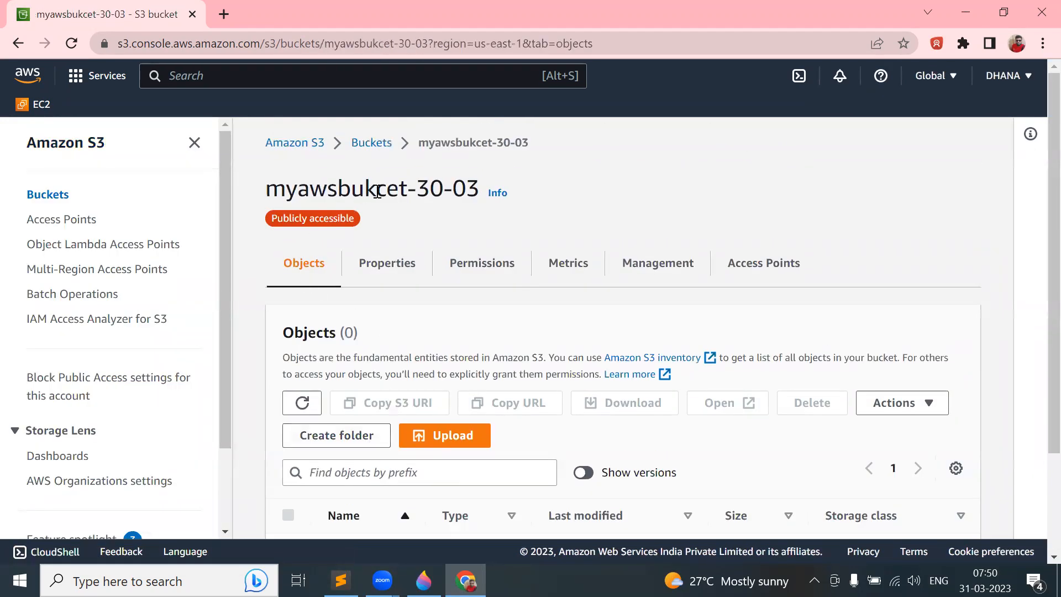
# - Reselect myawsbukcet-30-03, start Delete, and follow the warning's link to the Empty bucket page
pyautogui.click(358, 145)
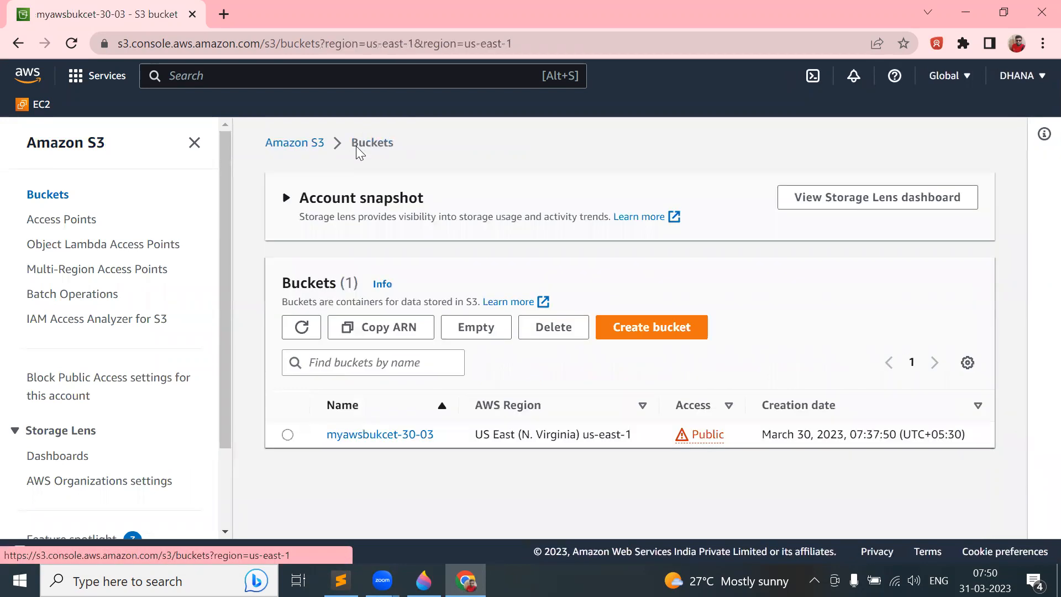
pyautogui.click(288, 434)
pyautogui.click(557, 327)
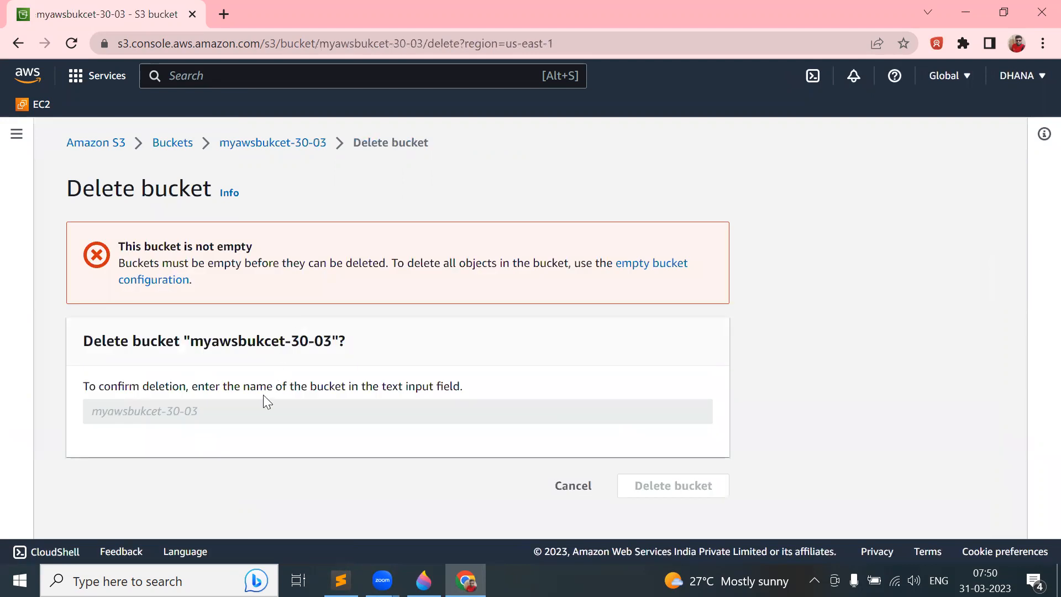
pyautogui.click(659, 265)
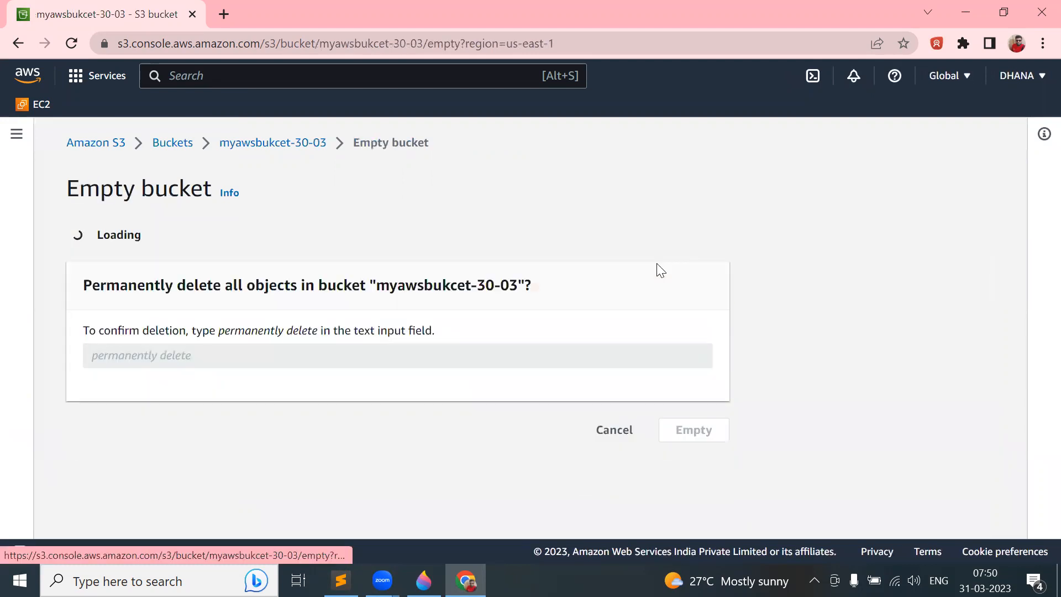
# - Enter 'permanently delete' in the empty-bucket confirmation field, without the stray leading space
pyautogui.scroll(-2, 340, 358)
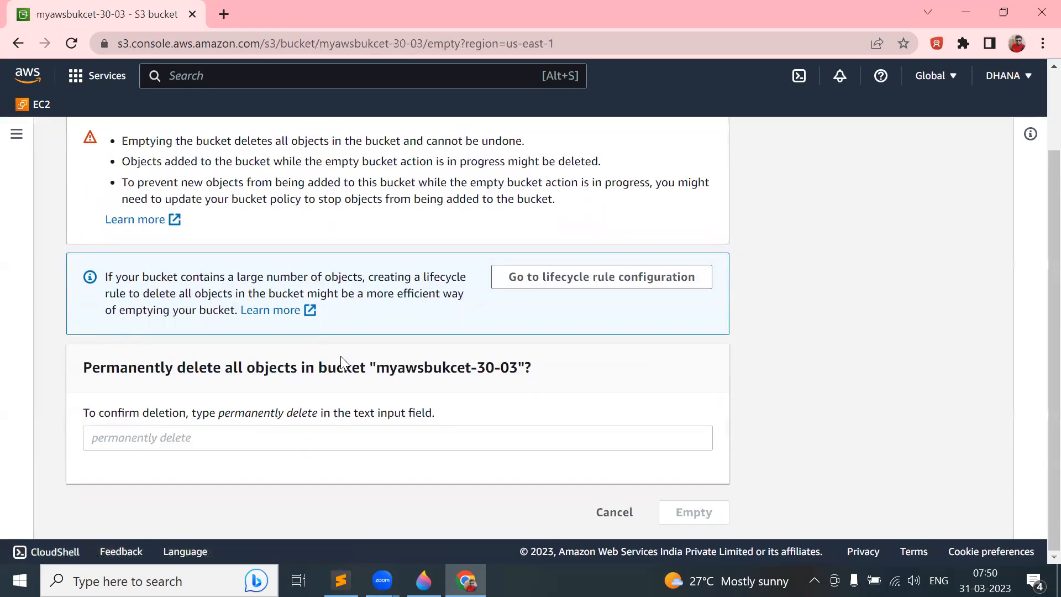
pyautogui.moveTo(216, 418); pyautogui.dragTo(318, 421)
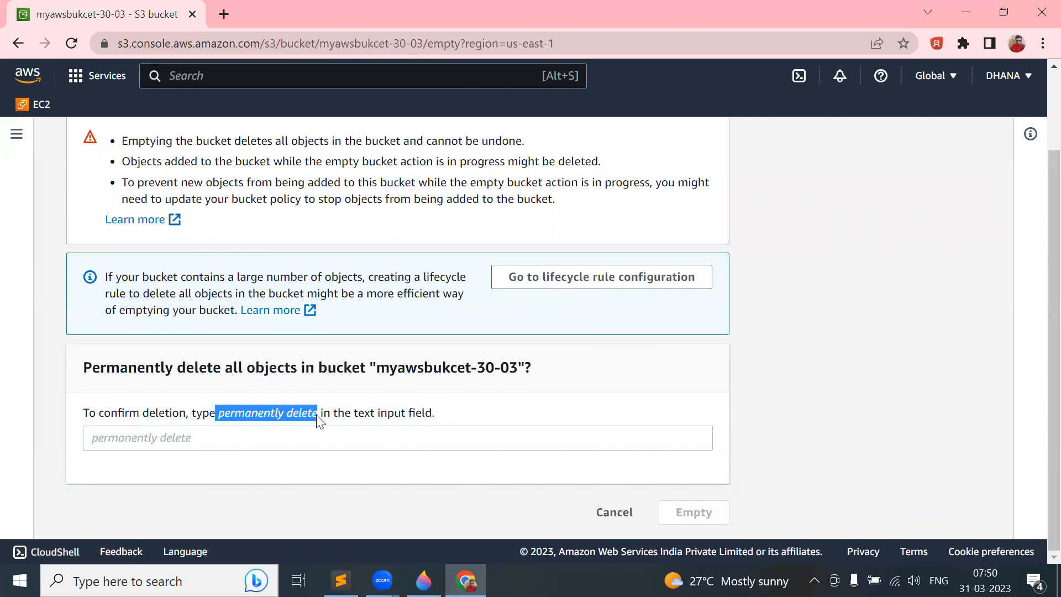
pyautogui.click(160, 446)
pyautogui.write('permanently delete')
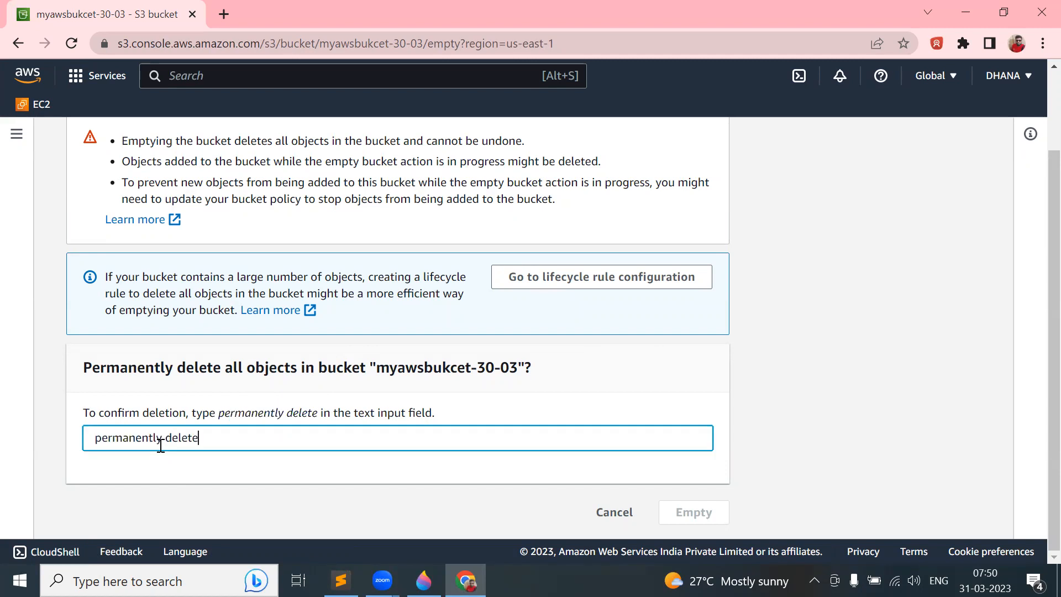
pyautogui.click(95, 437)
pyautogui.press('BackSpace')
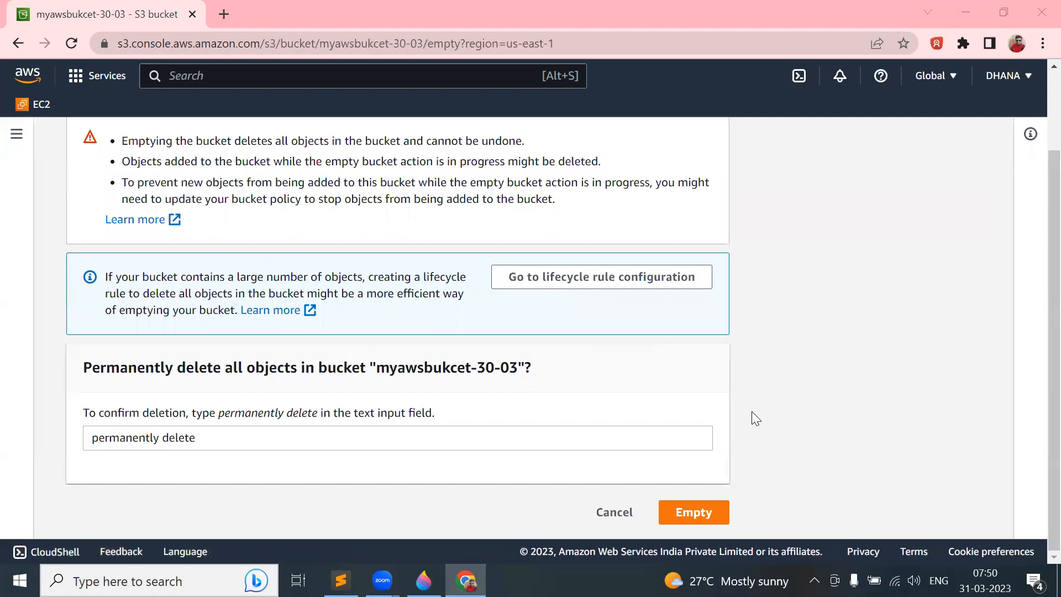
# - Empty the bucket, exit to the Buckets list, and reselect myawsbukcet-30-03
pyautogui.click(705, 514)
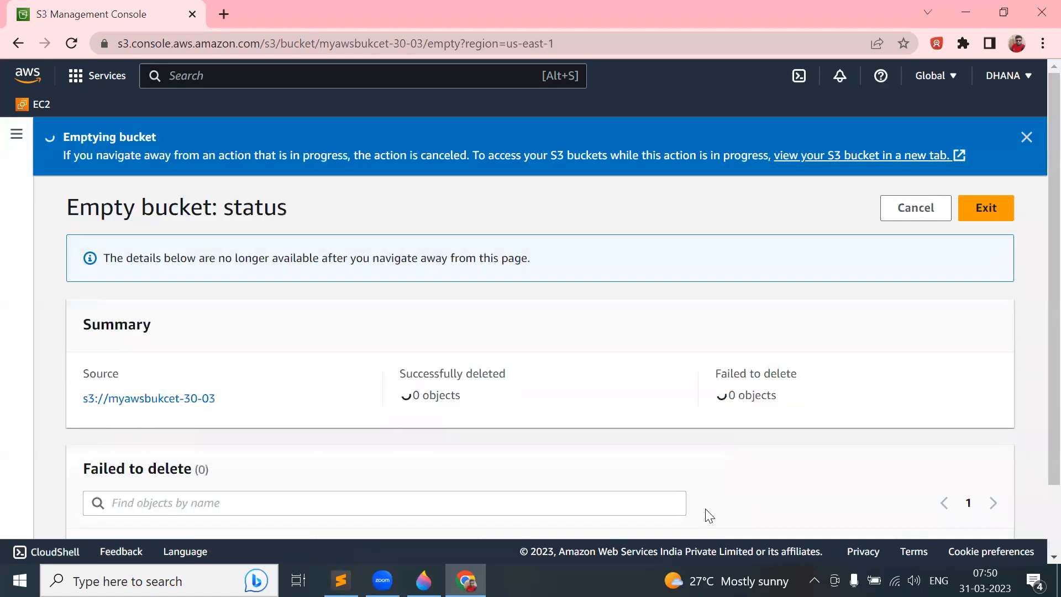
pyautogui.click(994, 218)
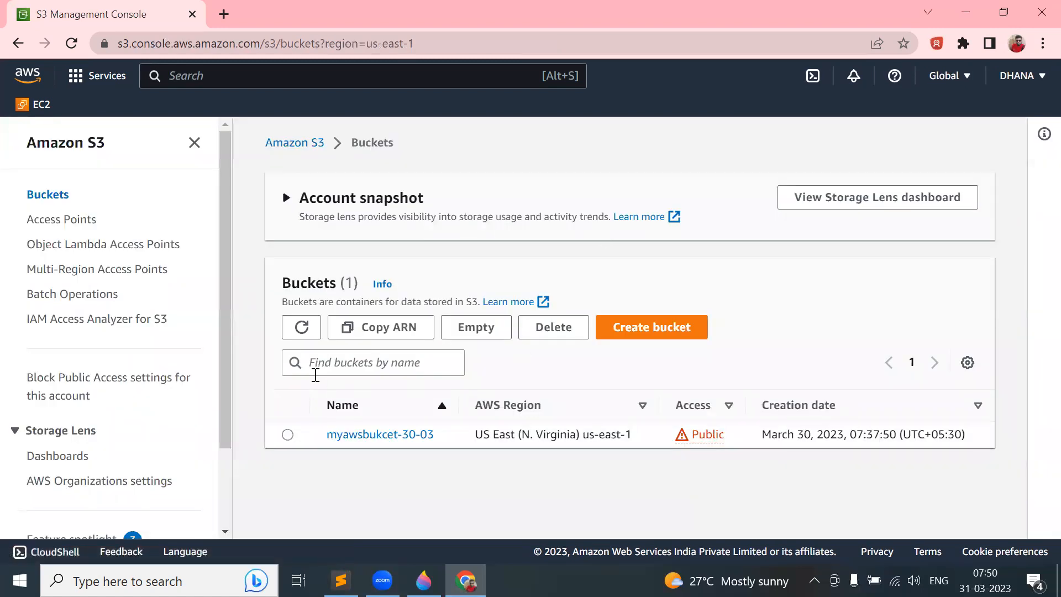
pyautogui.click(287, 435)
# - Delete myawsbukcet-30-03 by pasting its name as confirmation, then dismiss the success message
pyautogui.click(572, 330)
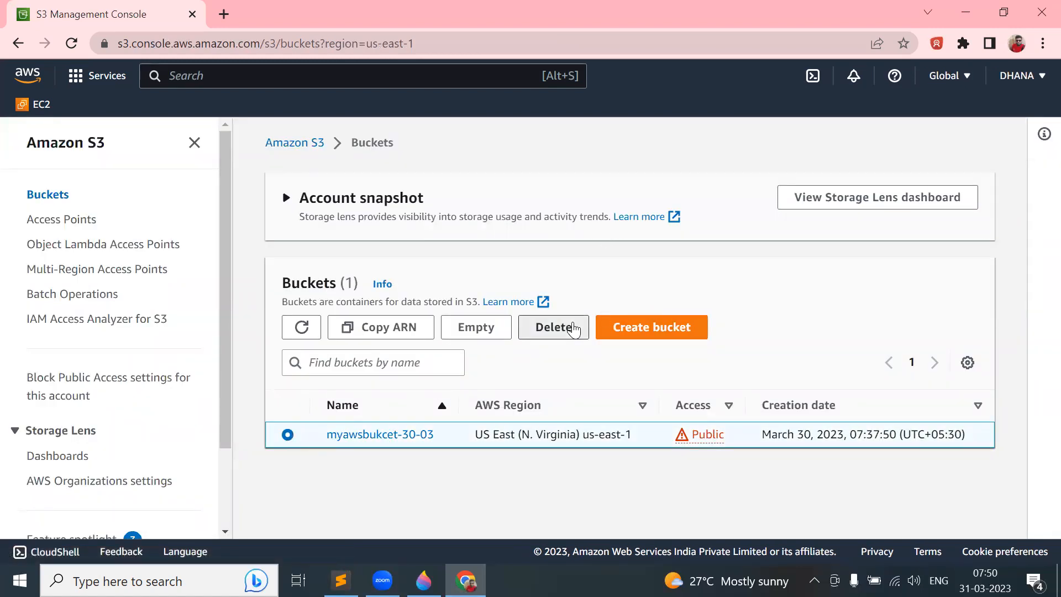
pyautogui.scroll(-2, 251, 415)
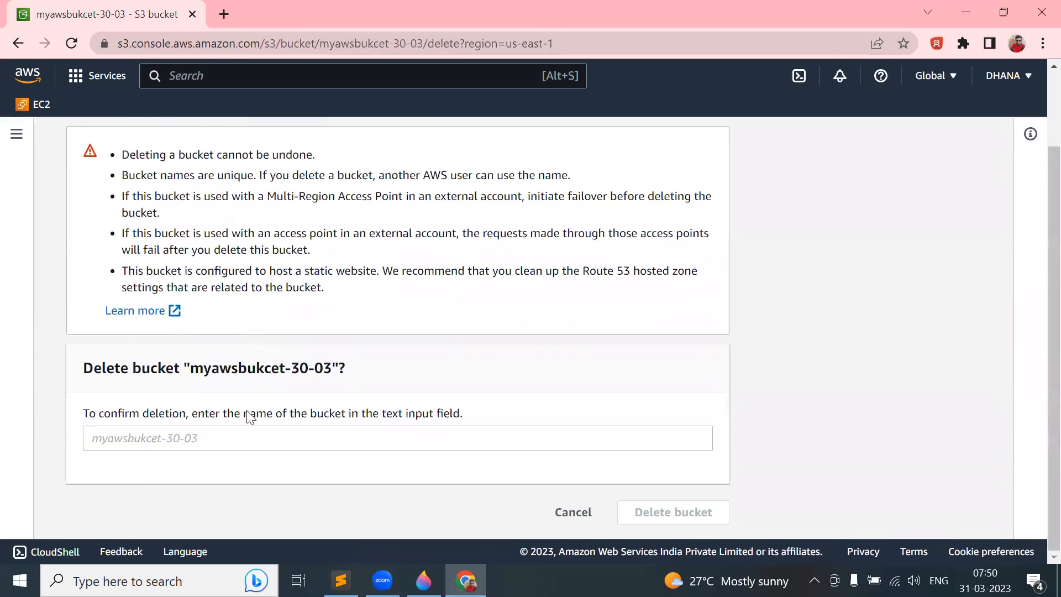
pyautogui.moveTo(190, 368); pyautogui.dragTo(329, 368)
pyautogui.hotkey('ctrl', 'c')
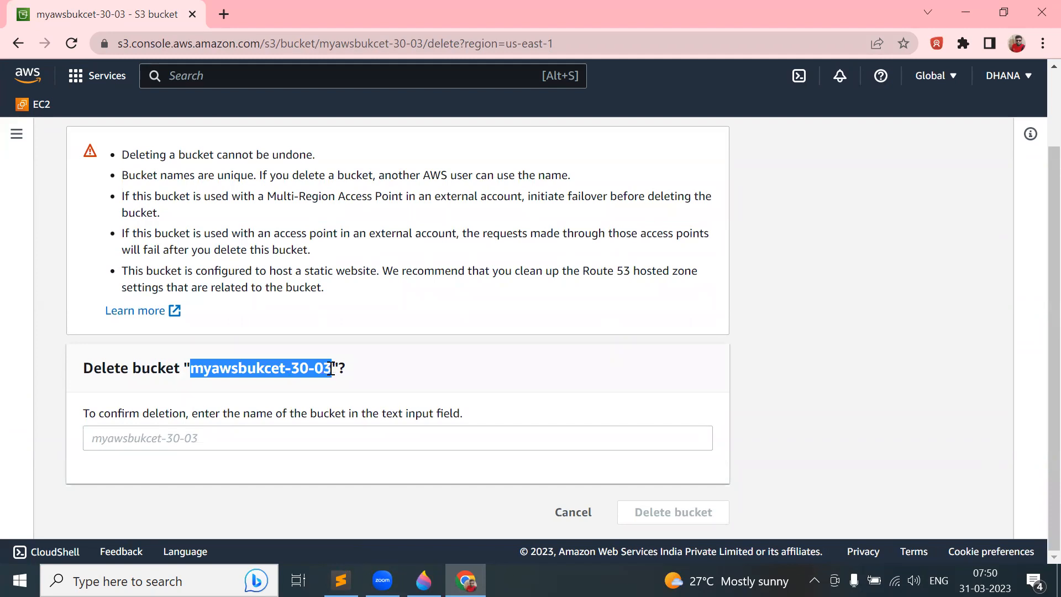
pyautogui.click(184, 438)
pyautogui.hotkey('ctrl', 'v')
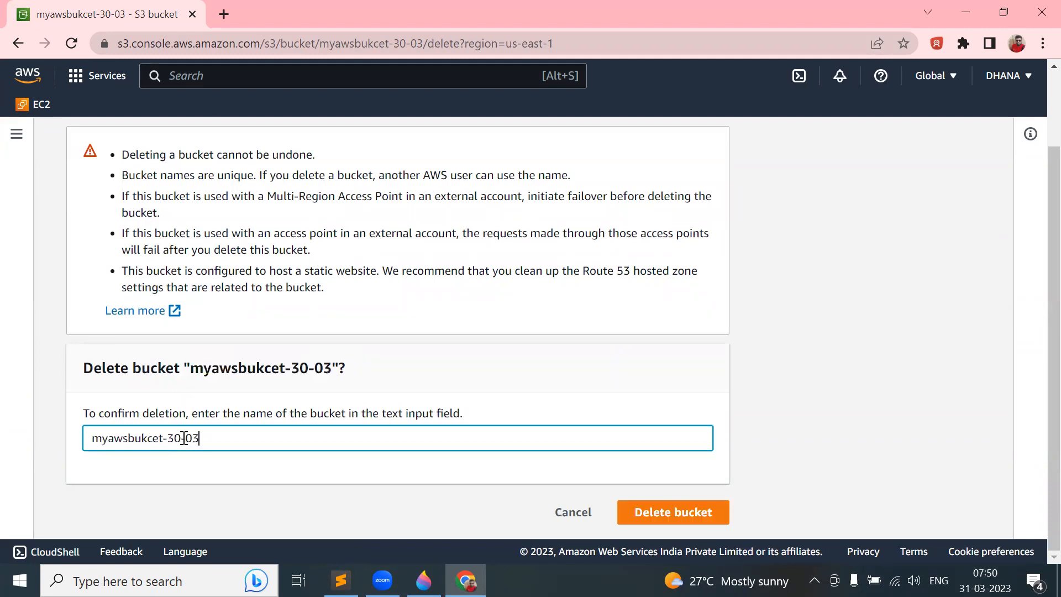
pyautogui.click(674, 513)
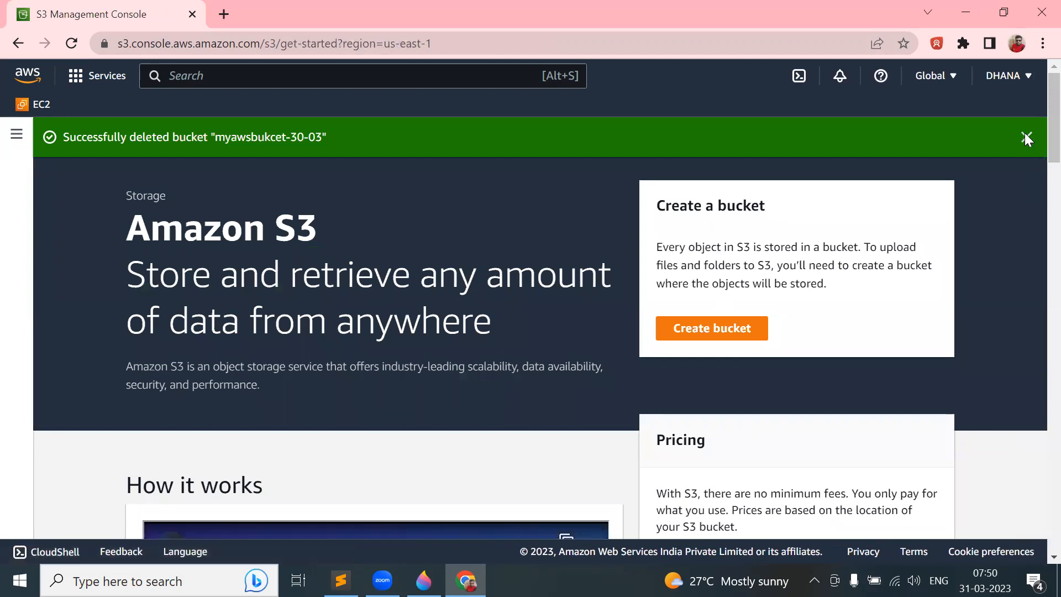
pyautogui.click(1026, 138)
# - Start a new bucket named mynewbucket-31-03
pyautogui.click(719, 293)
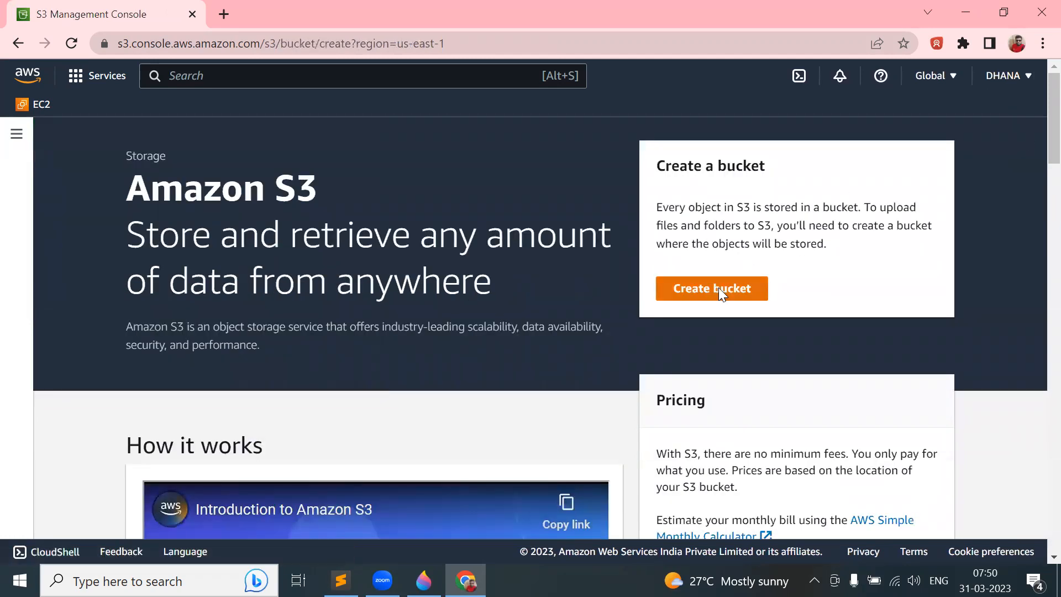
pyautogui.click(127, 333)
pyautogui.write('mynewbucket-31-03')
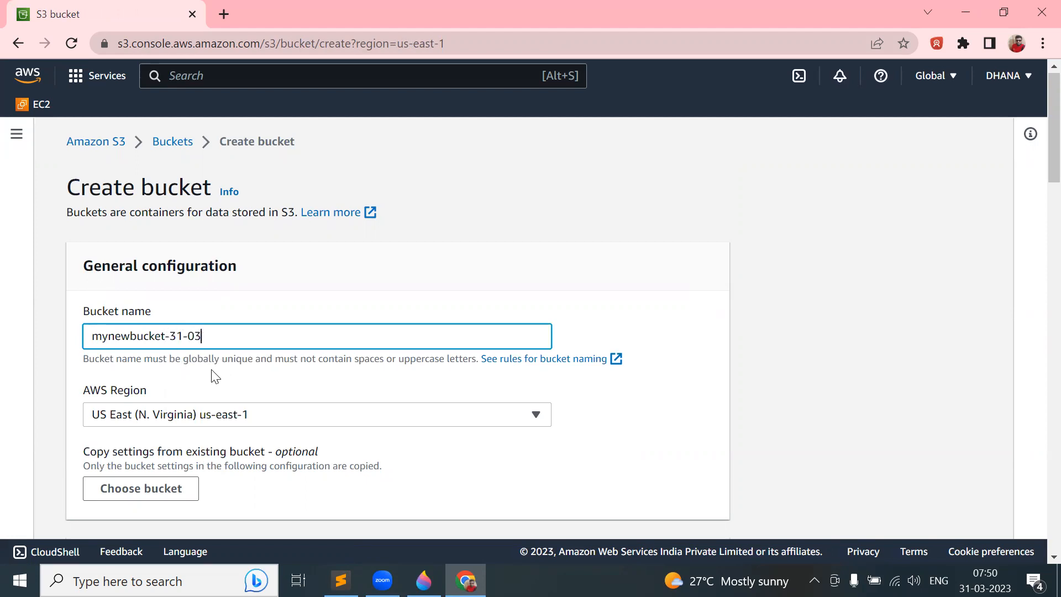
# - Turn off Block all public access, acknowledge the public warning, and create the bucket
pyautogui.scroll(-8, 215, 376)
pyautogui.scroll(-2, 213, 371)
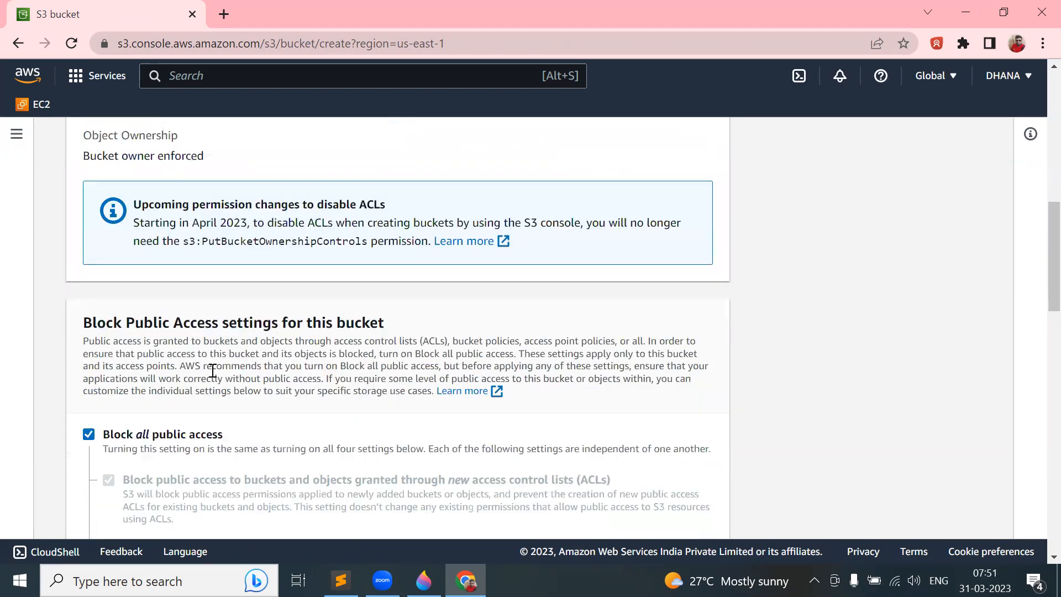
pyautogui.click(88, 434)
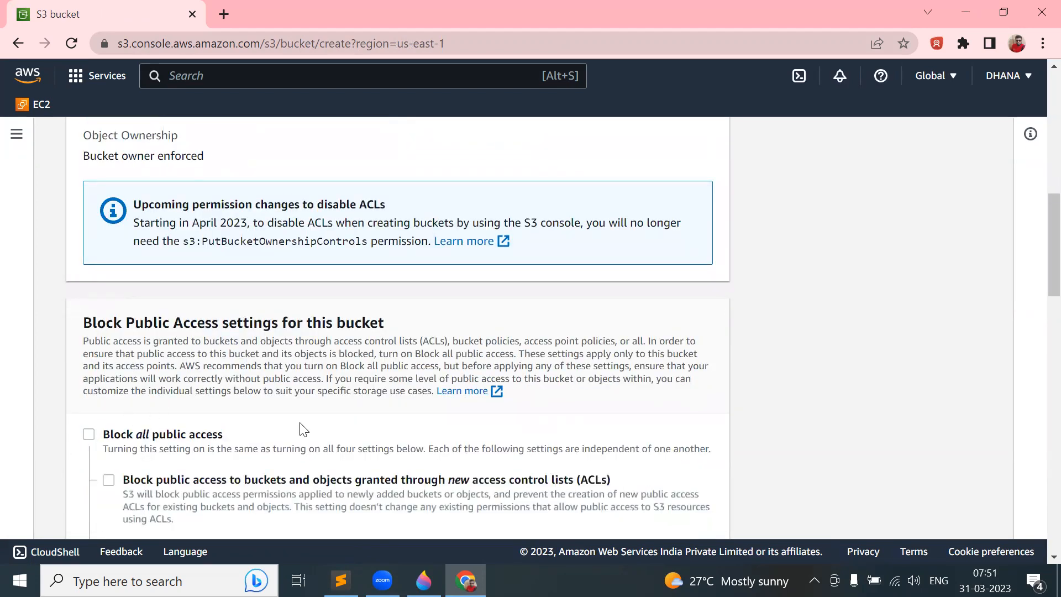
pyautogui.scroll(-6, 301, 429)
pyautogui.scroll(1, 221, 342)
pyautogui.click(142, 248)
pyautogui.scroll(-5, 195, 323)
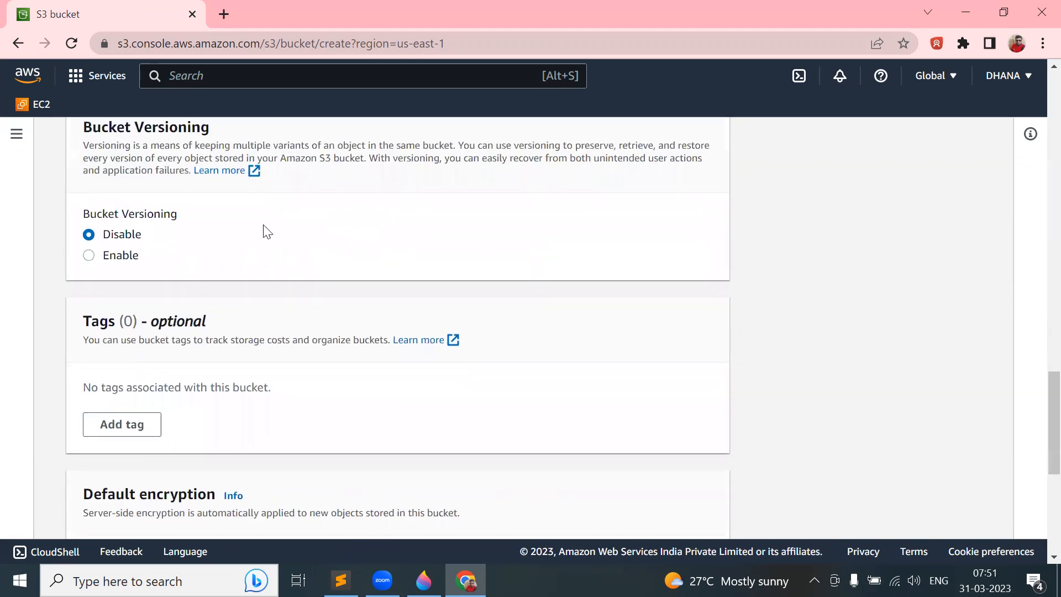
pyautogui.scroll(-5, 220, 357)
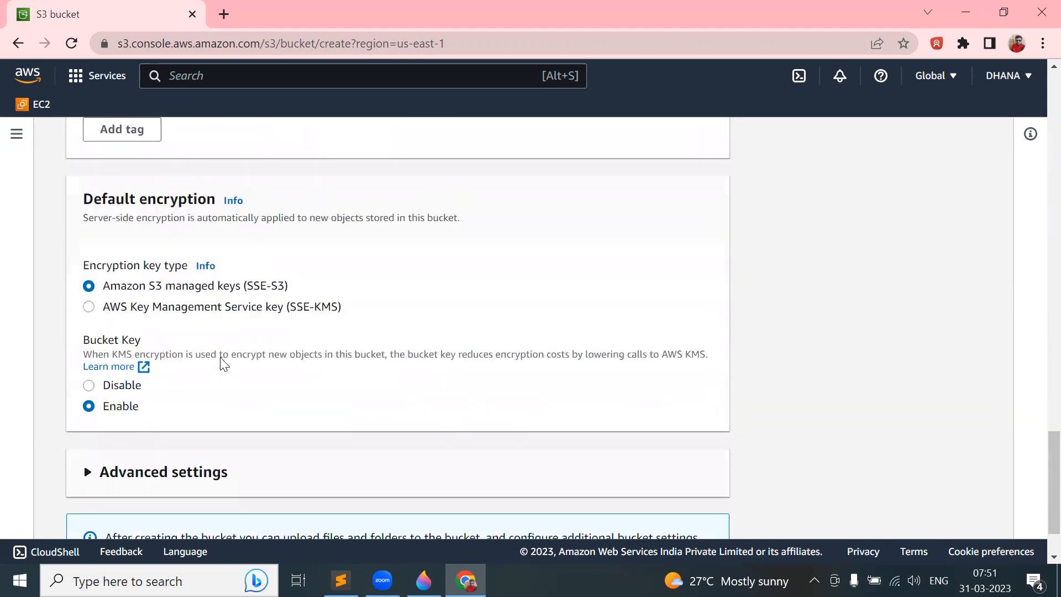
pyautogui.scroll(-2, 220, 362)
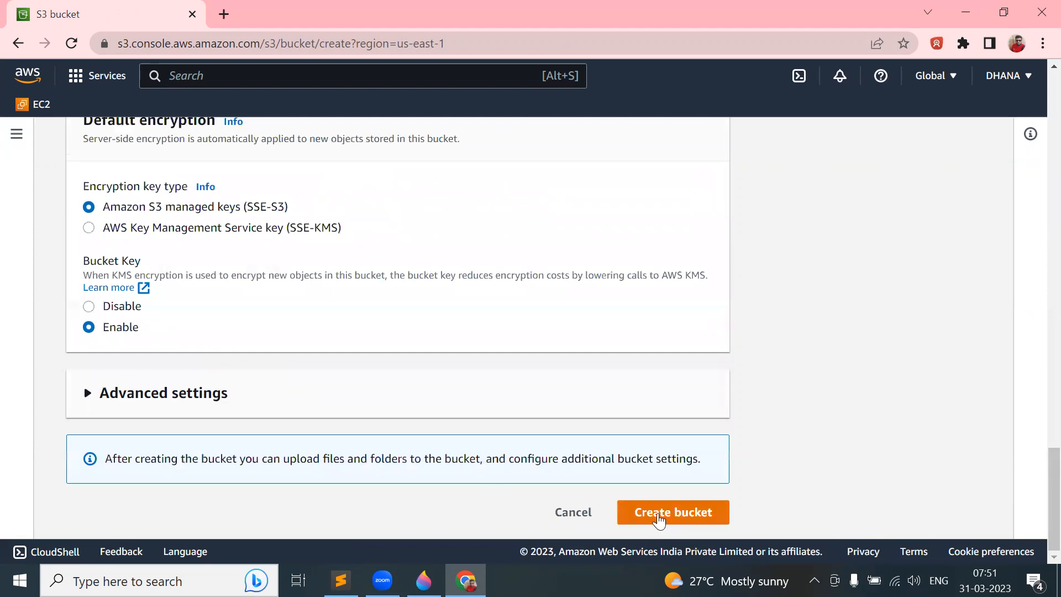
pyautogui.click(658, 518)
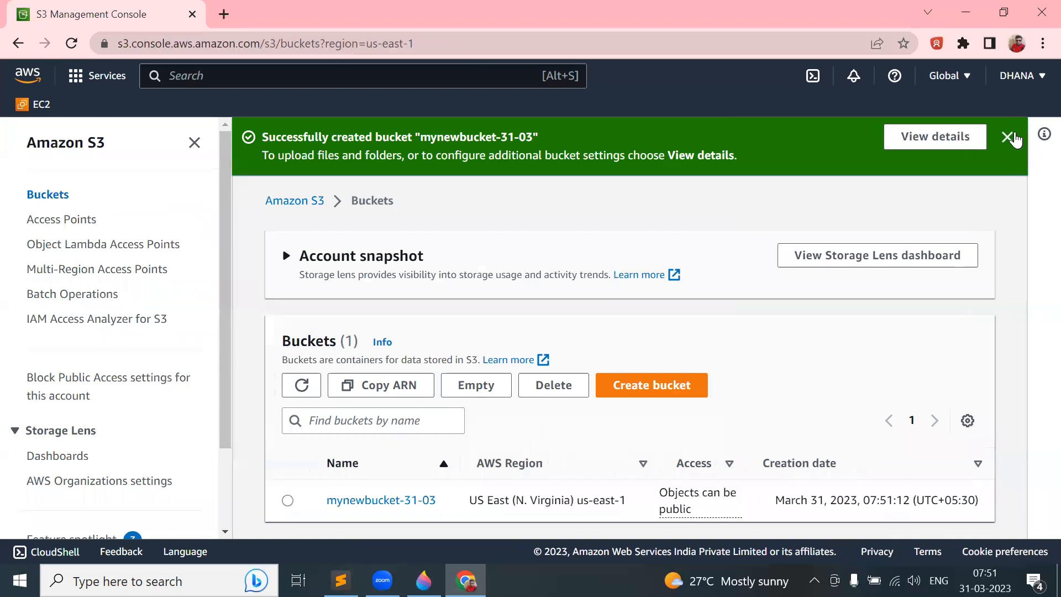
# - Dismiss the success banner and open mynewbucket-31-03 to view its empty object list
pyautogui.click(1007, 137)
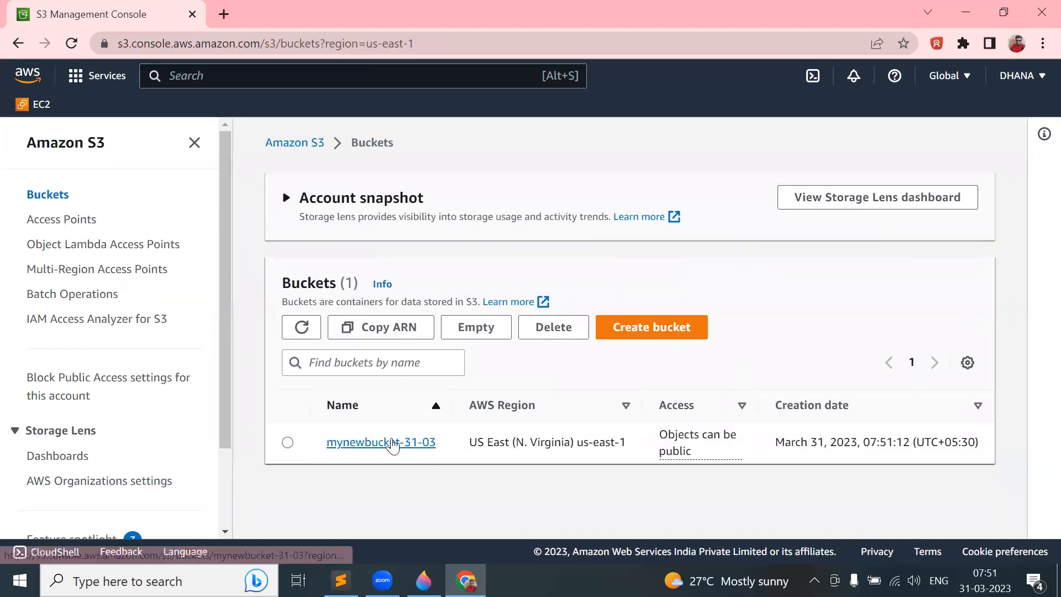
pyautogui.click(397, 443)
pyautogui.scroll(-2, 623, 348)
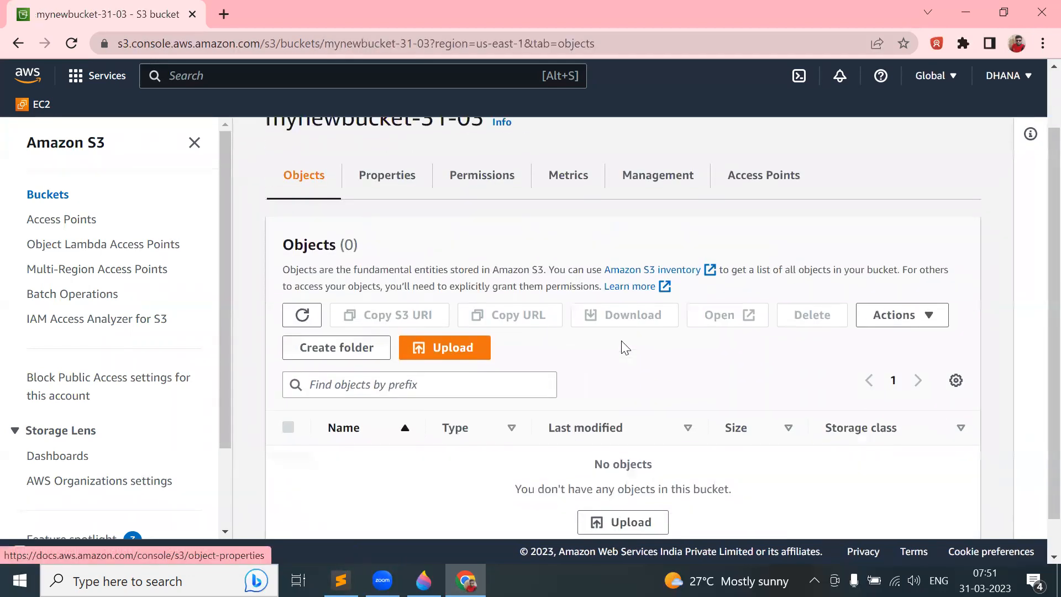
pyautogui.scroll(2, 622, 348)
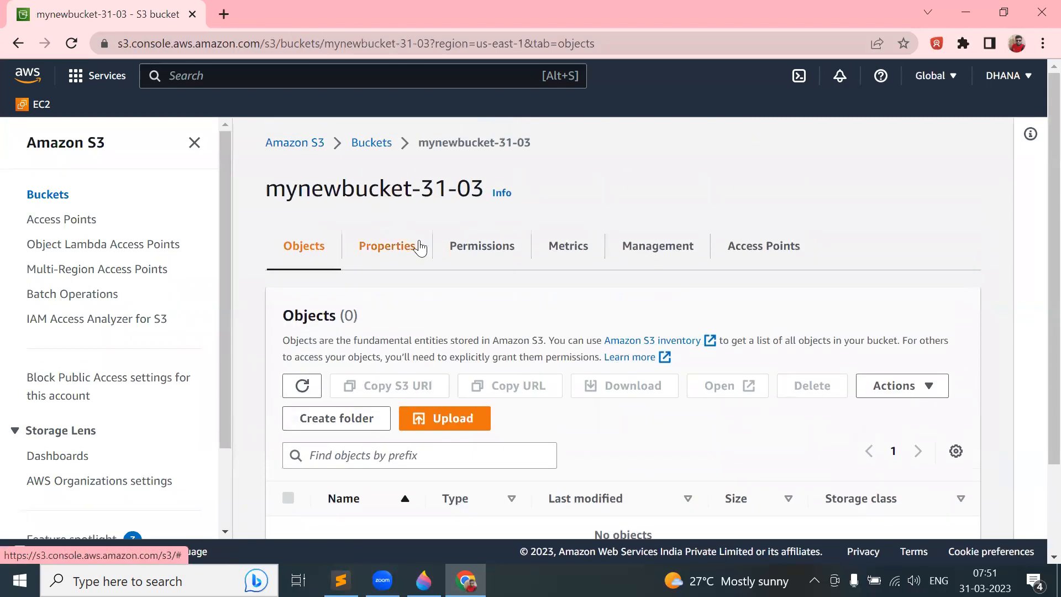
# - Glance at the Paint 3D S3–SNS–sub diagram, then return to the bucket page
pyautogui.moveTo(423, 580)
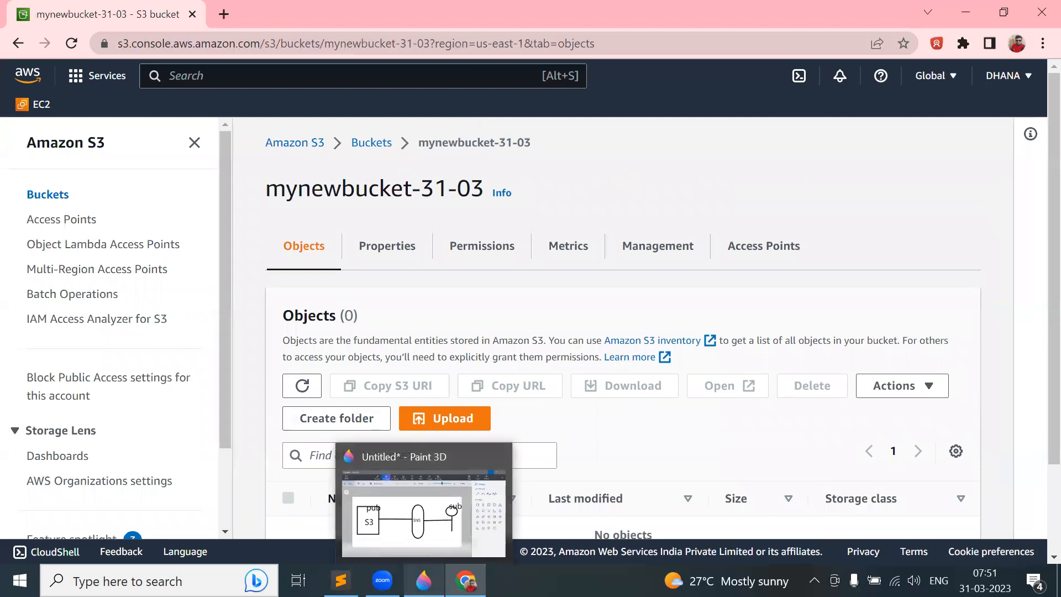
pyautogui.click(423, 580)
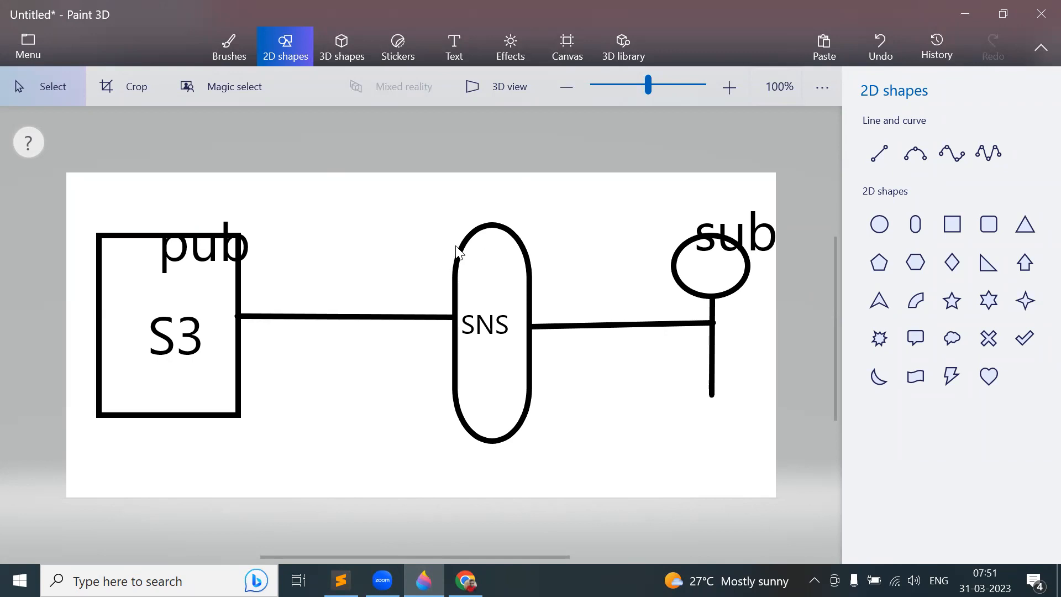
pyautogui.hotkey('alt', 'Tab')
# - Duplicate the browser tab, search 'sns', and open the Simple Notification Service Topics page
pyautogui.rightClick(164, 17)
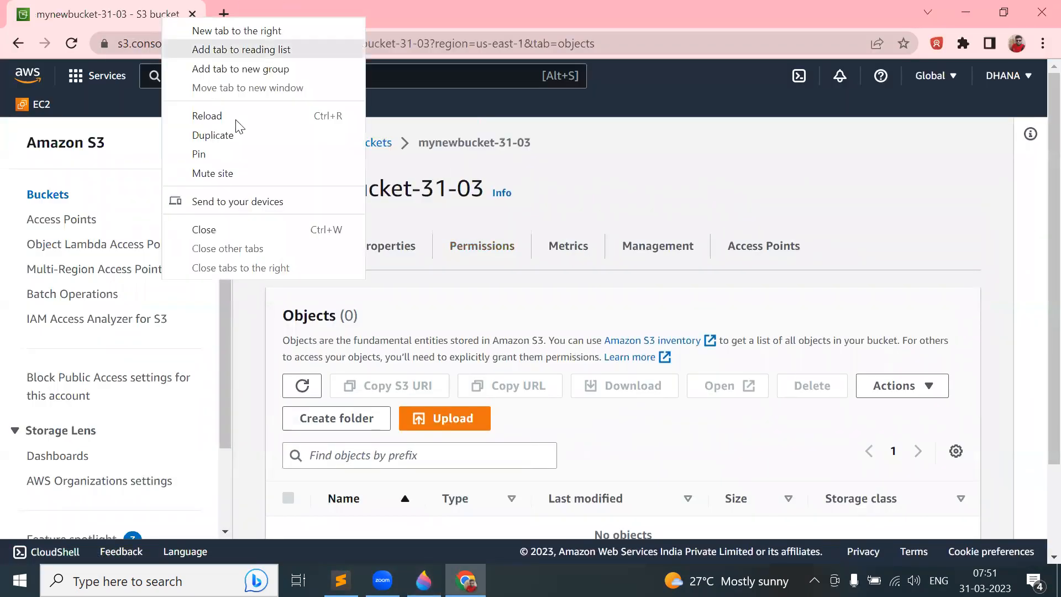
pyautogui.click(247, 134)
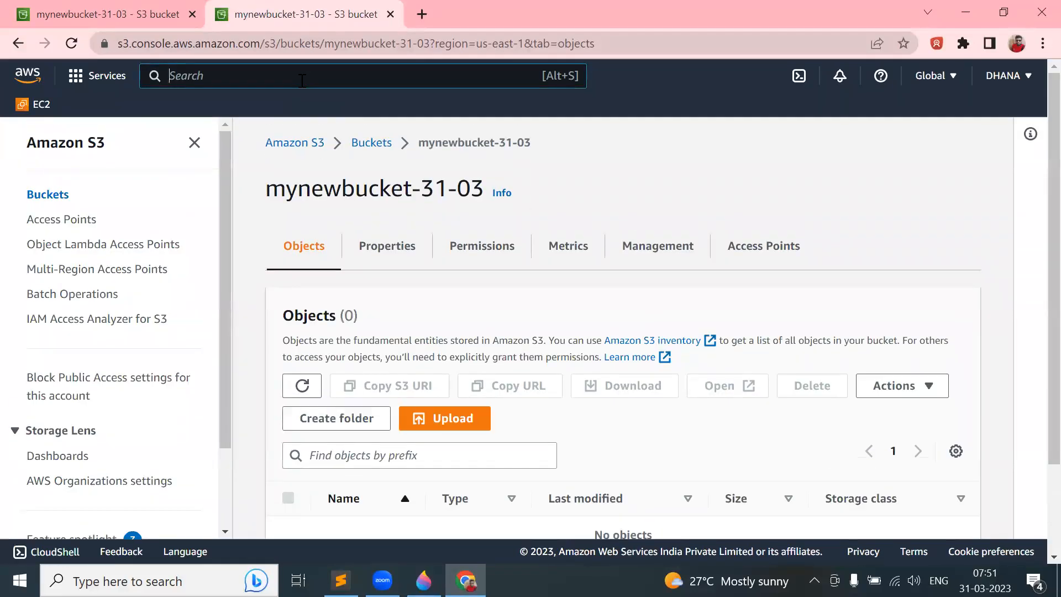
pyautogui.write('sns')
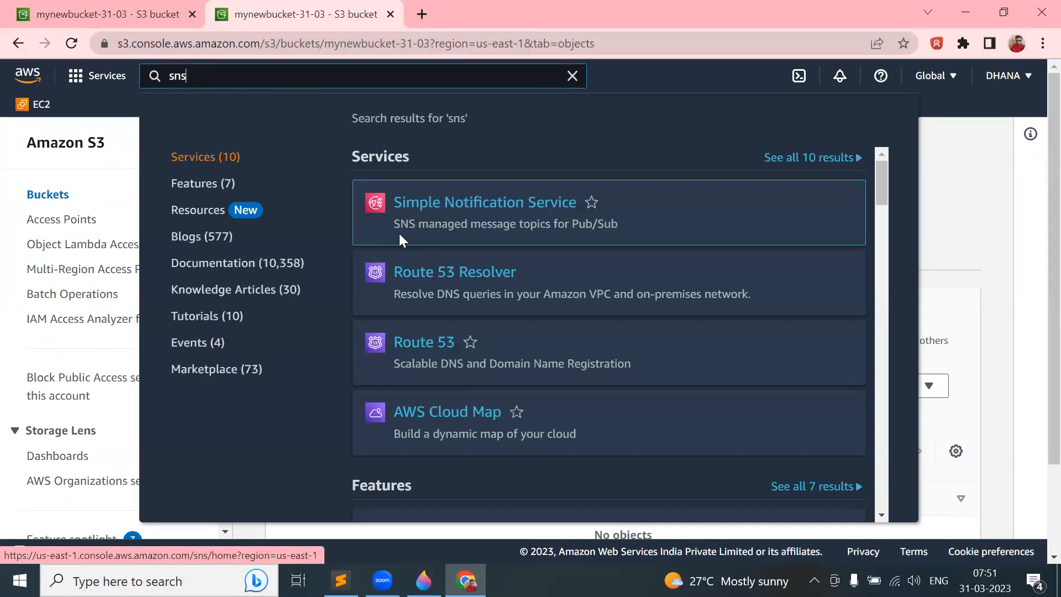
pyautogui.moveTo(400, 224); pyautogui.dragTo(605, 227)
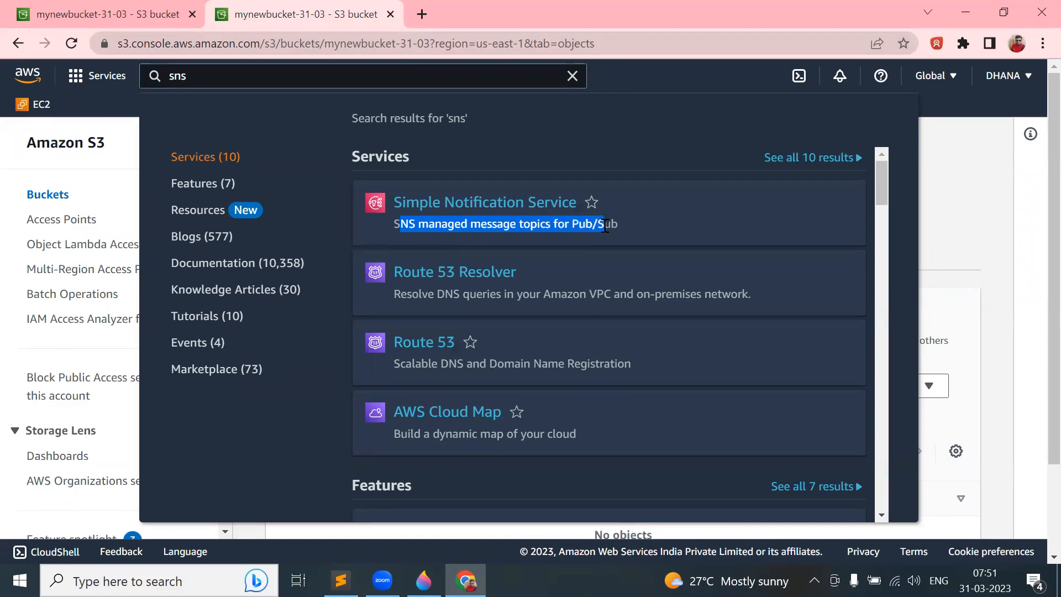
pyautogui.click(499, 209)
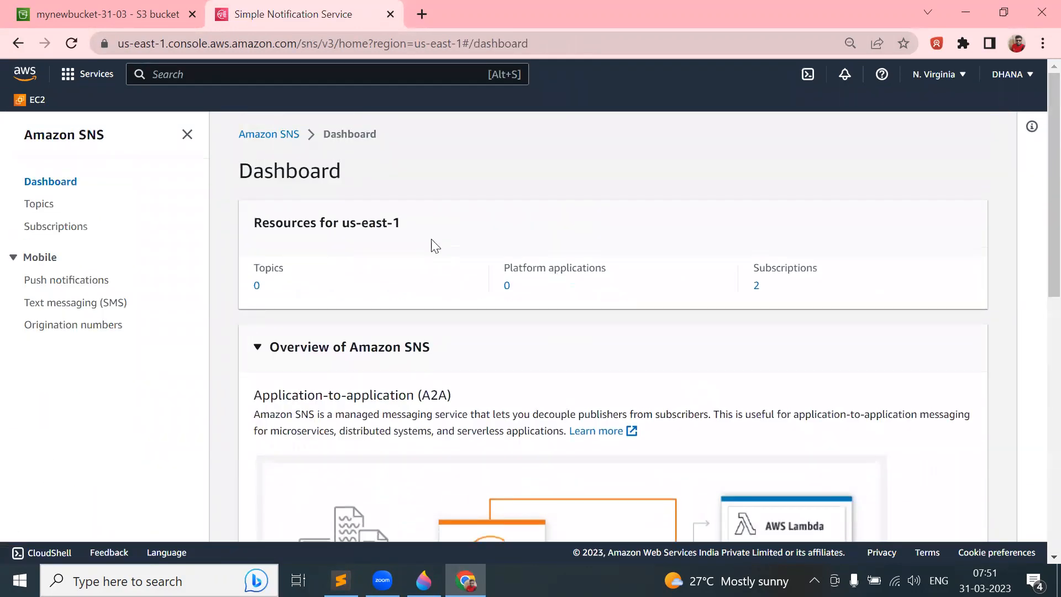
pyautogui.click(40, 208)
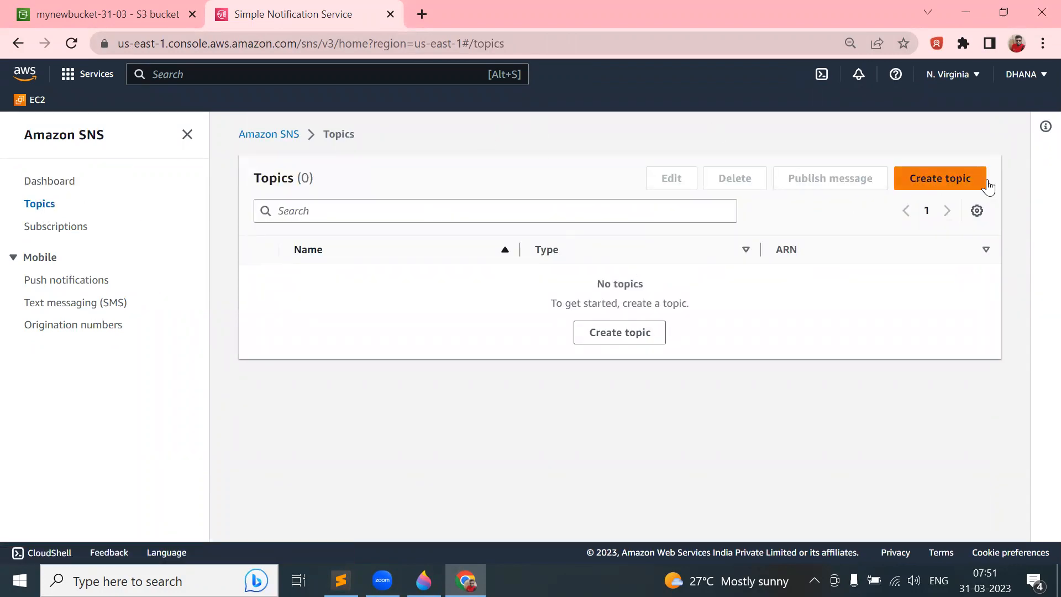
pyautogui.click(929, 180)
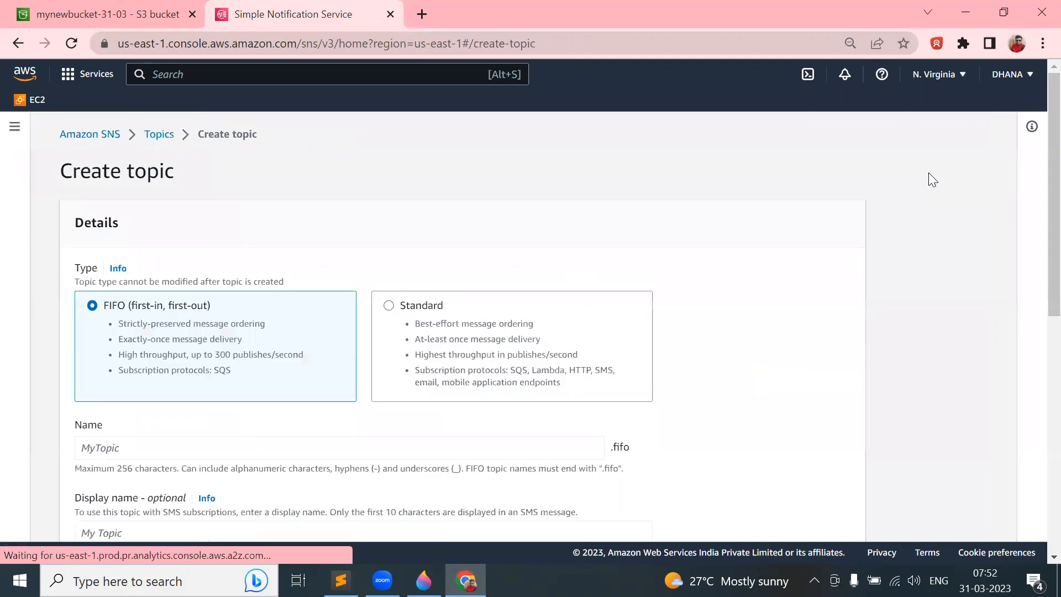
pyautogui.scroll(-2, 463, 335)
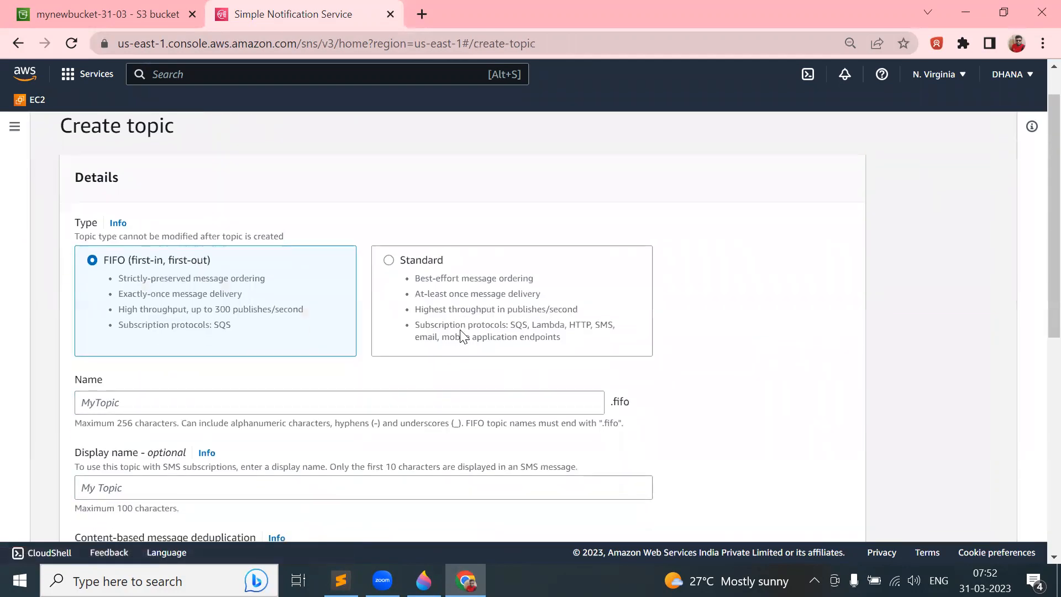
pyautogui.click(518, 233)
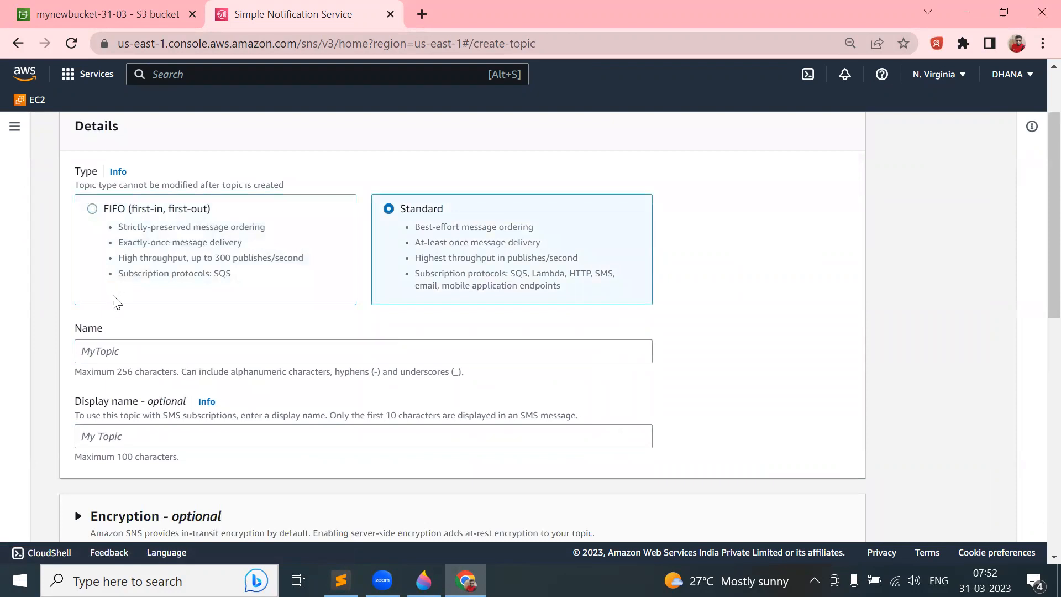
pyautogui.click(220, 275)
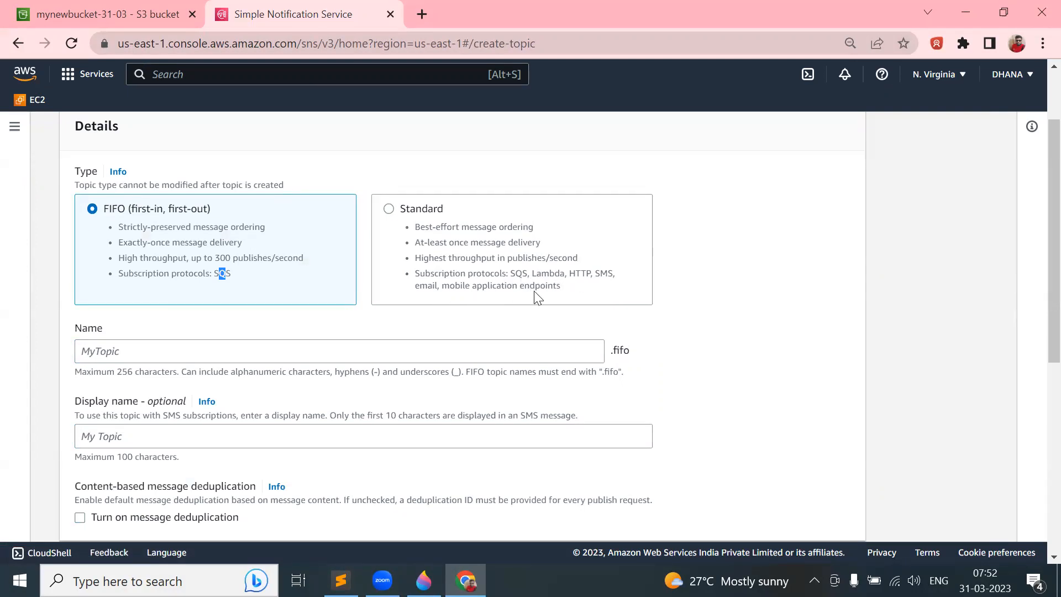
pyautogui.click(389, 209)
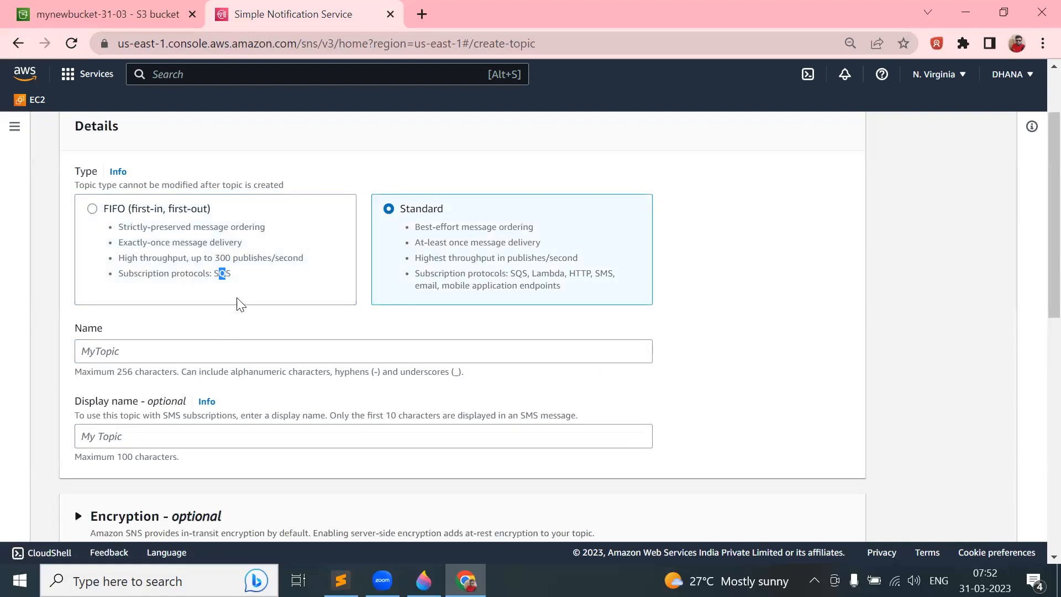
pyautogui.click(226, 268)
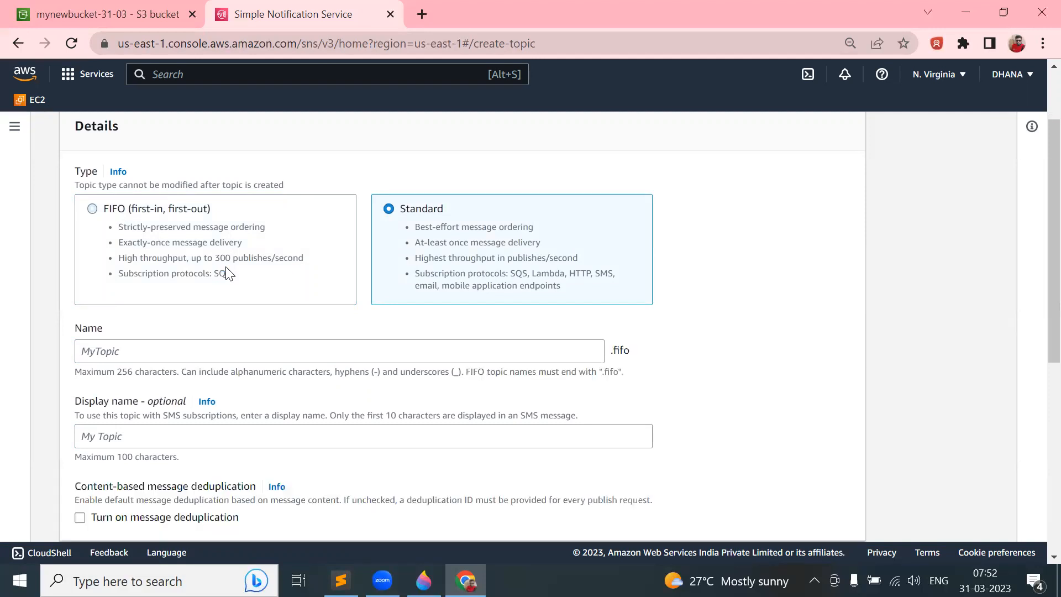
pyautogui.doubleClick(490, 243)
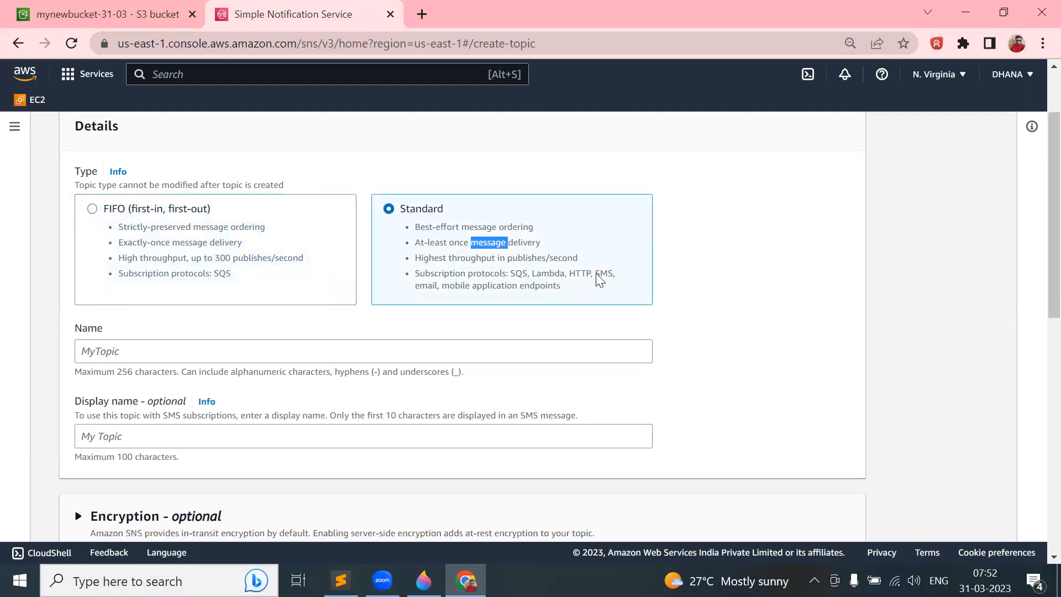
pyautogui.click(770, 298)
pyautogui.scroll(-2, 606, 264)
# - Name the new Standard topic 'DemoTopic'
pyautogui.click(269, 220)
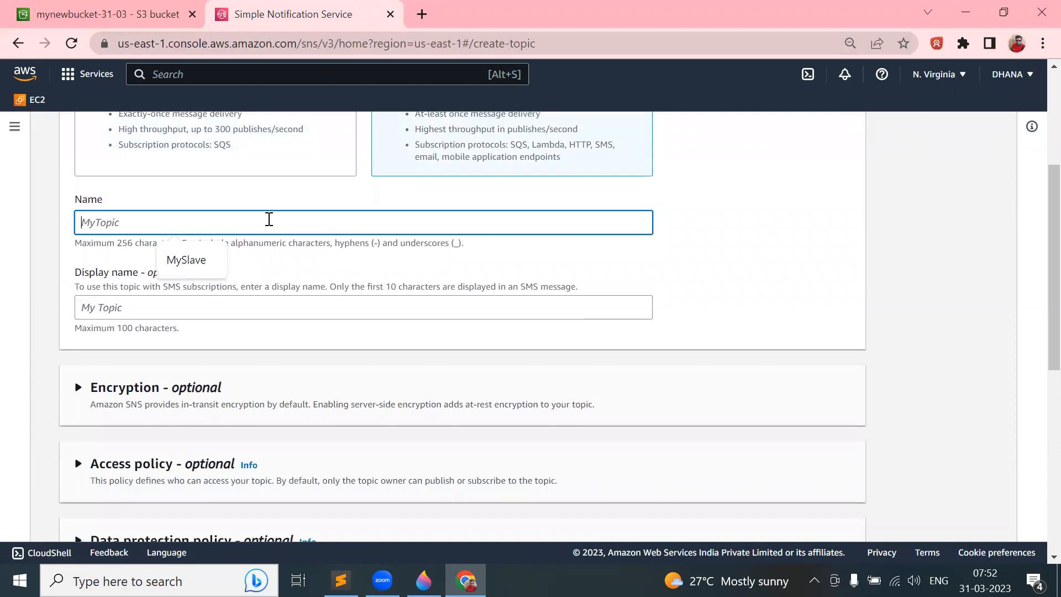
pyautogui.write('DemoTopic')
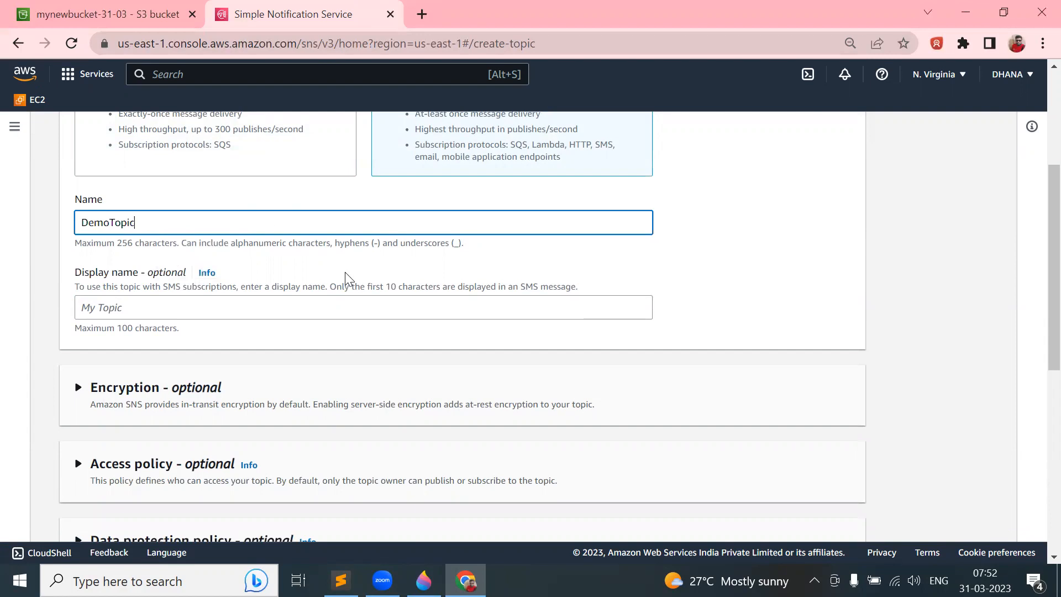
pyautogui.scroll(-2, 344, 275)
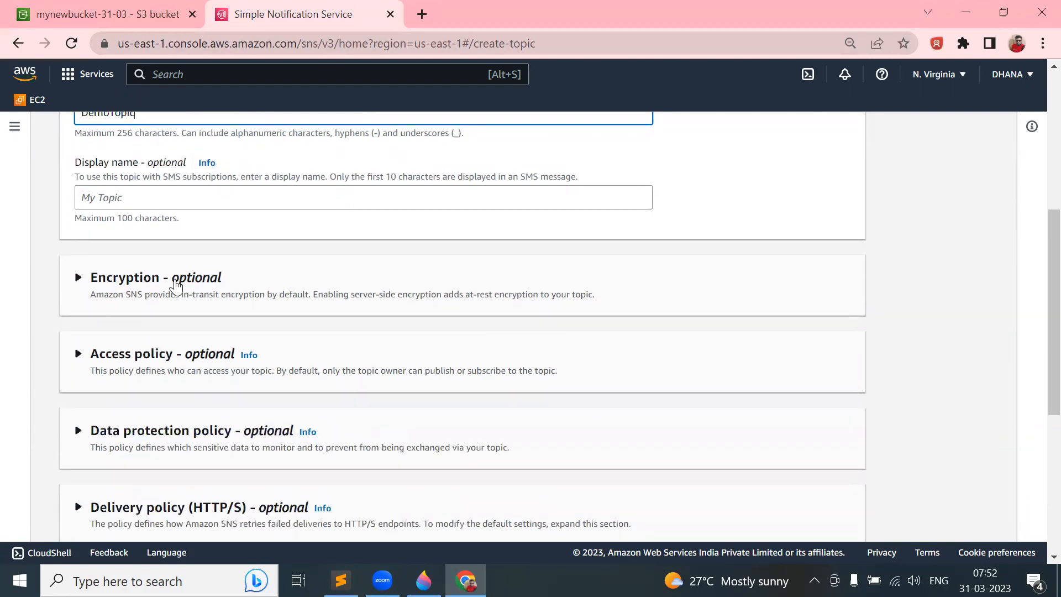
pyautogui.scroll(-1, 200, 284)
pyautogui.scroll(-5, 200, 285)
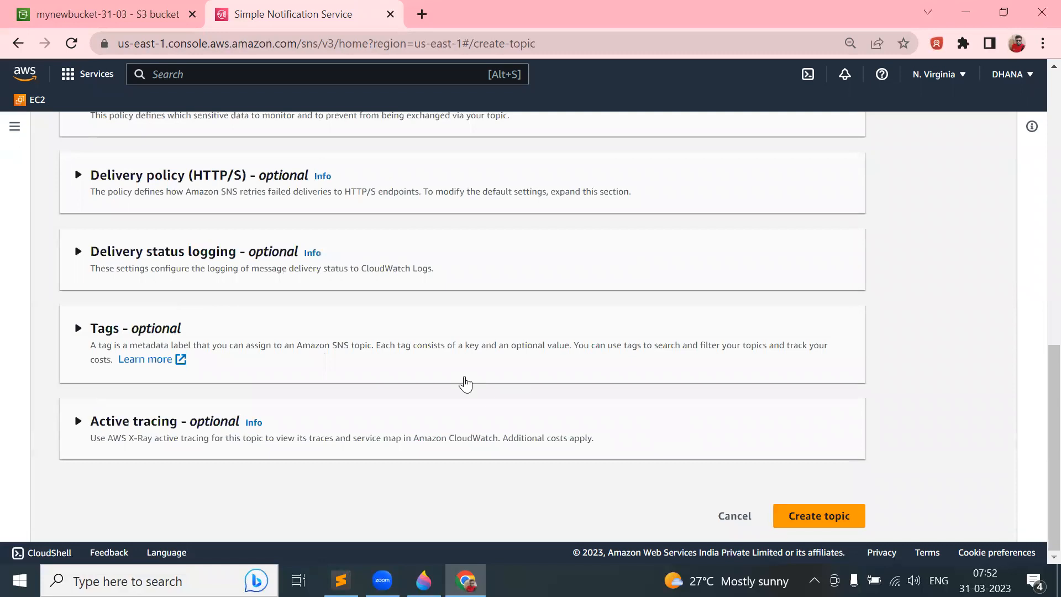
pyautogui.scroll(4, 465, 384)
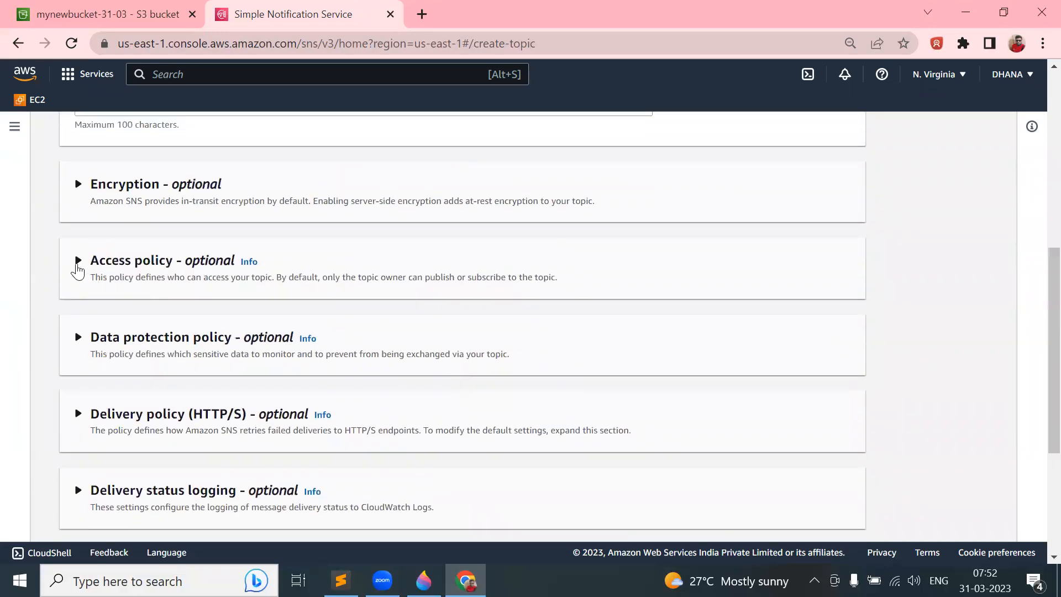
# - Review the access policy publishers unchanged, create DemoTopic, confirm it in Topics, and bring up the SNS notes
pyautogui.click(77, 262)
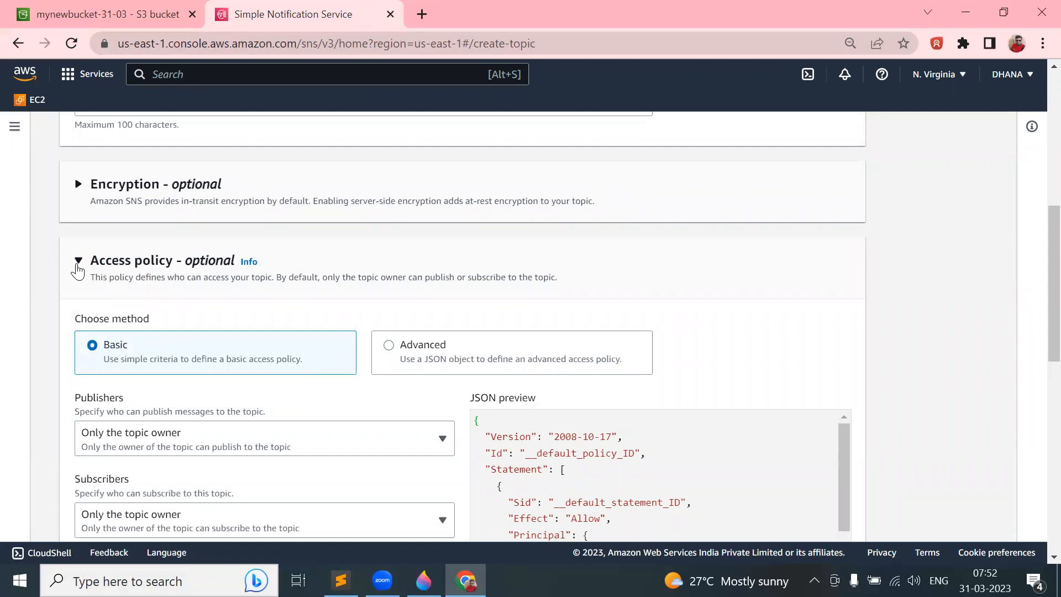
pyautogui.scroll(-3, 48, 326)
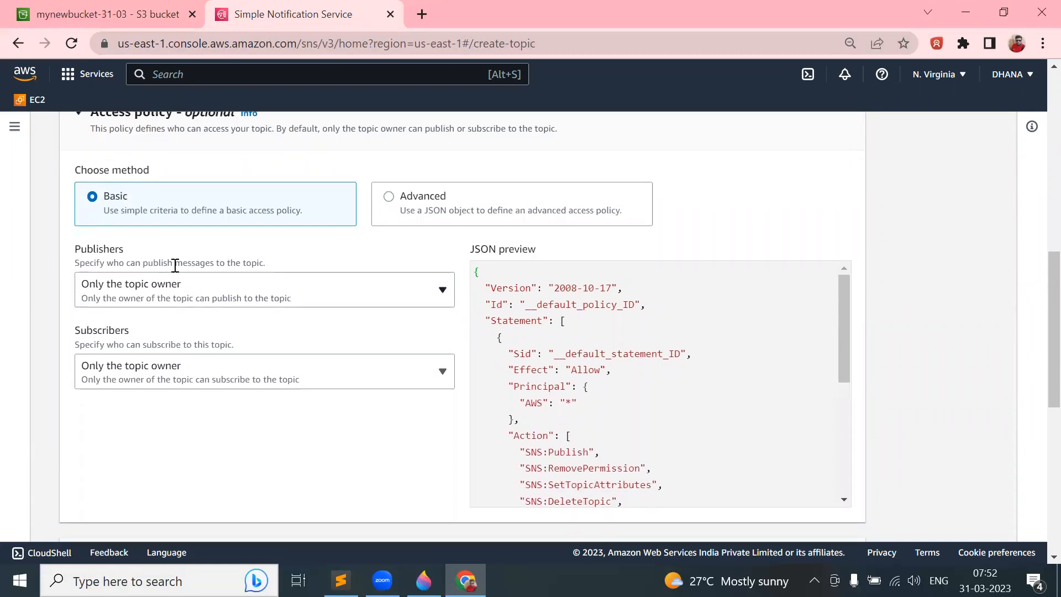
pyautogui.click(209, 295)
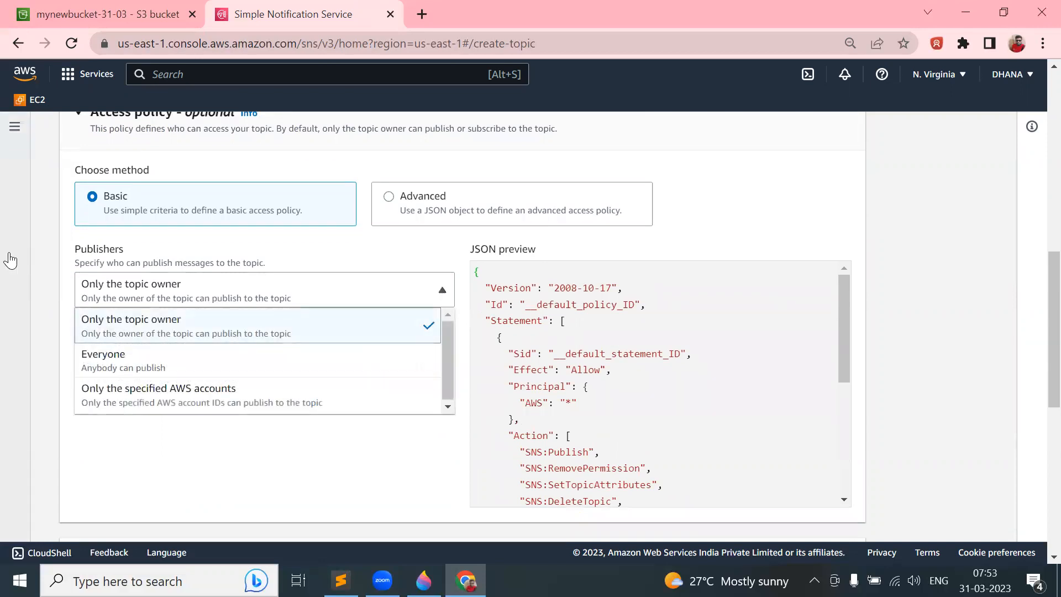
pyautogui.click(41, 270)
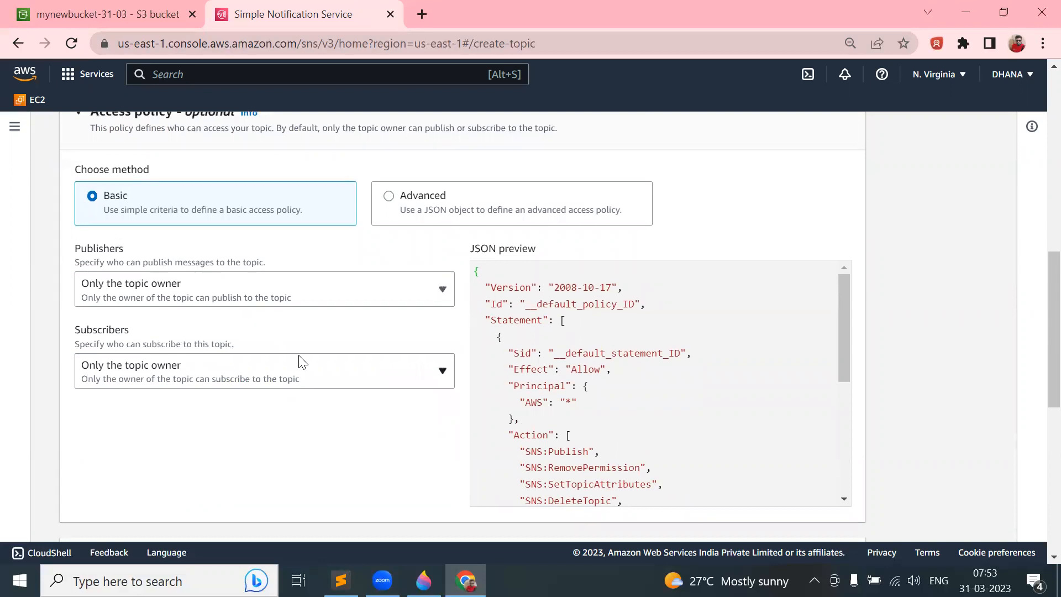
pyautogui.scroll(-10, 301, 362)
pyautogui.click(822, 519)
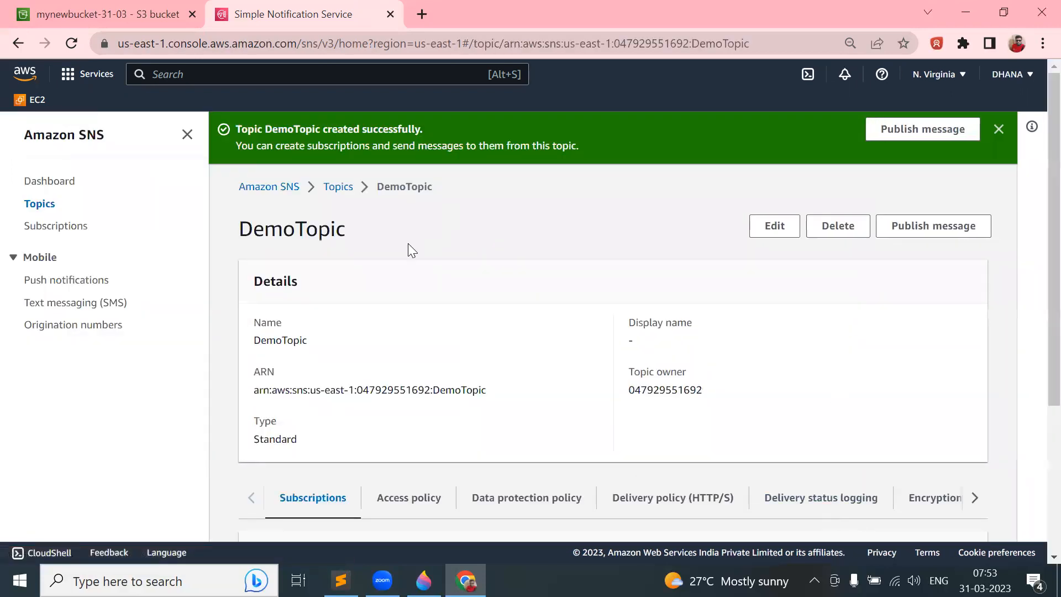
pyautogui.click(338, 188)
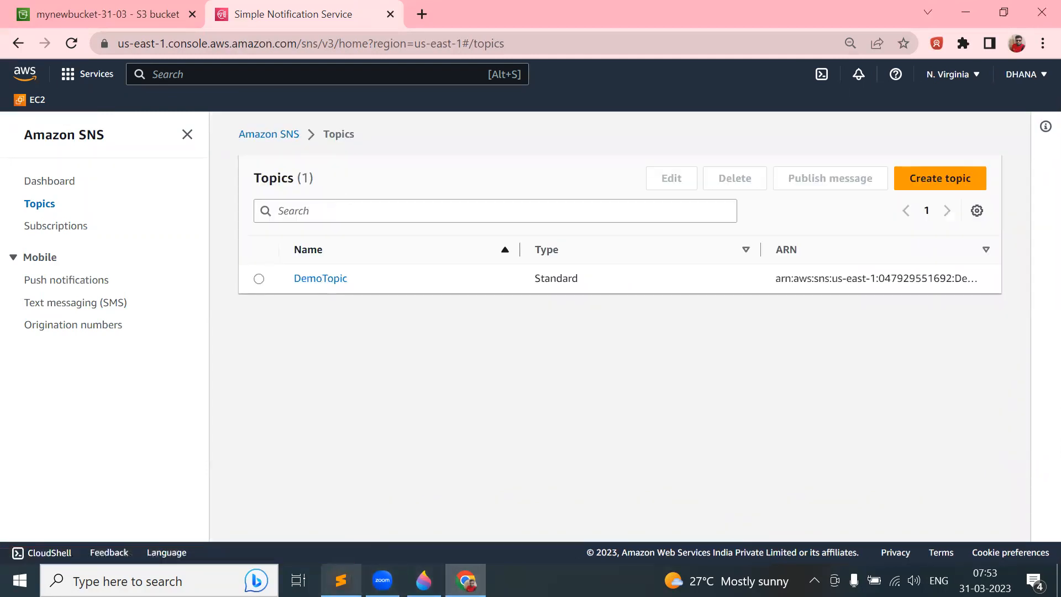
pyautogui.click(341, 580)
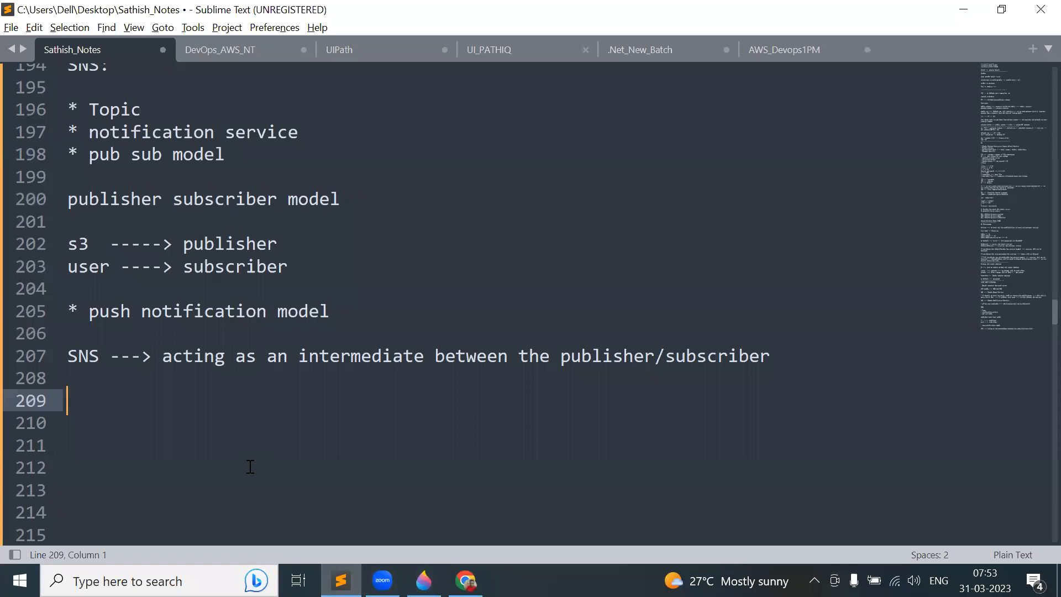
pyautogui.click(424, 580)
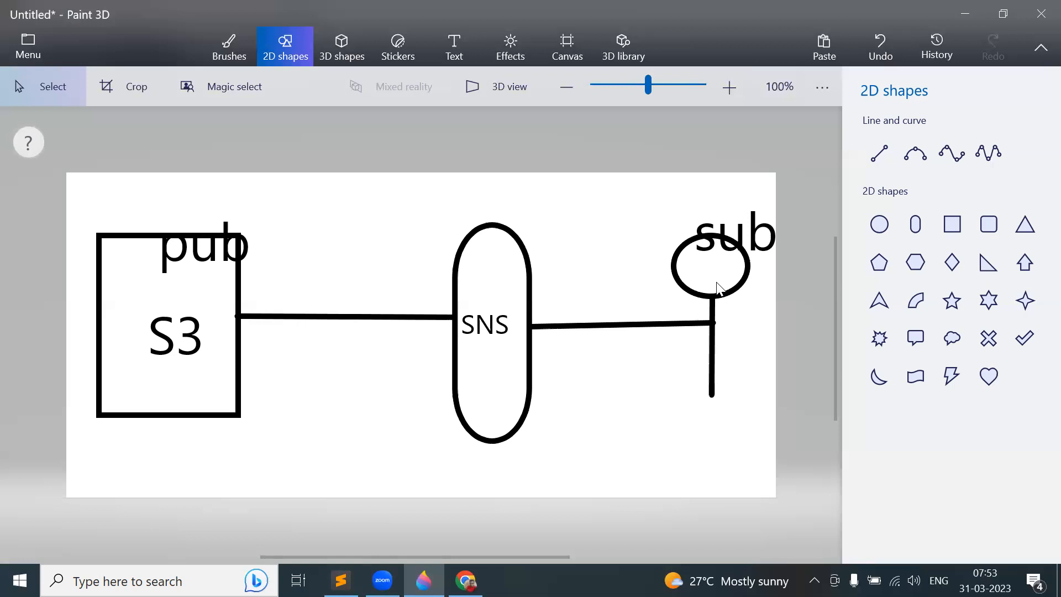
pyautogui.hotkey('alt', 'Tab')
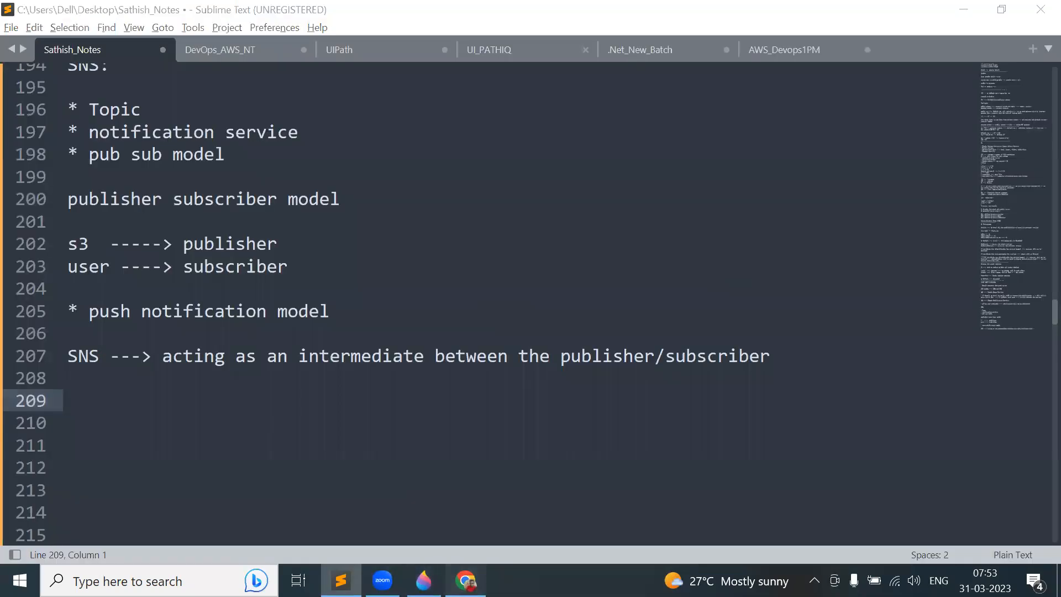
pyautogui.hotkey('alt', 'Tab')
# - Open DemoTopic and start a new subscription using the Email protocol
pyautogui.click(330, 278)
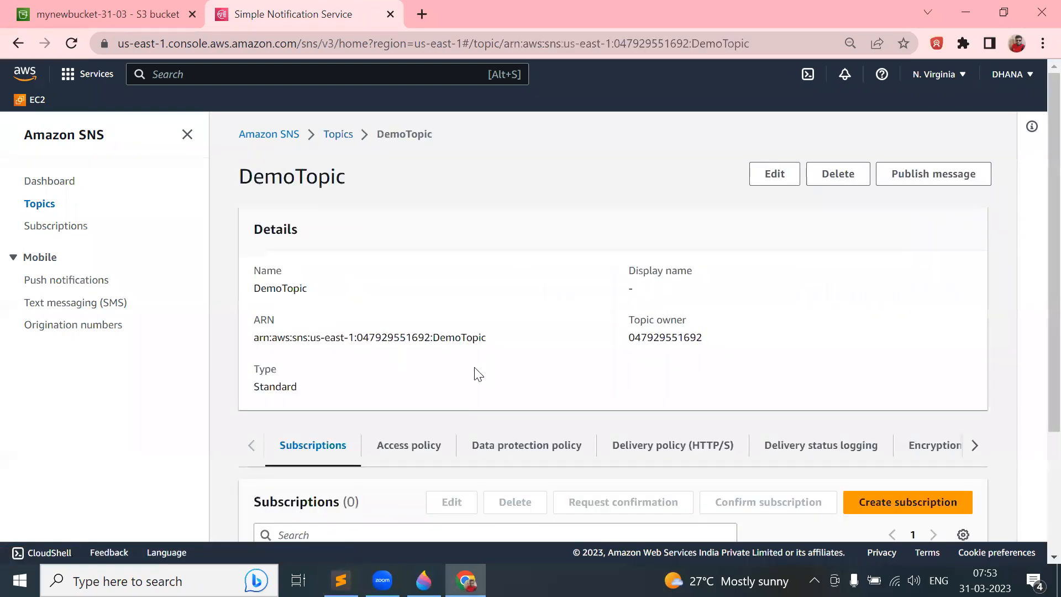
pyautogui.scroll(-3, 475, 373)
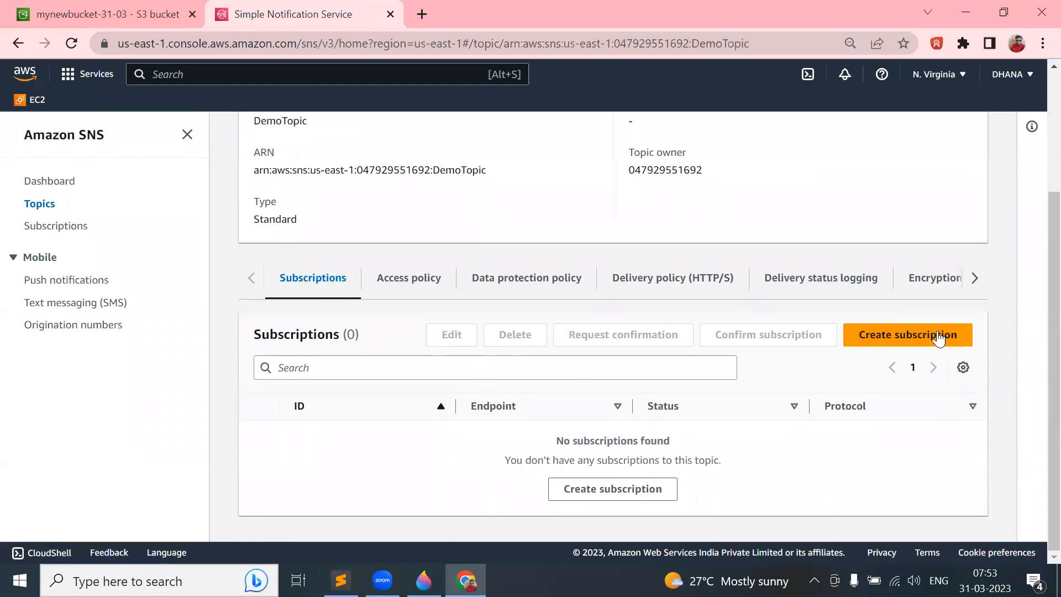
pyautogui.click(896, 337)
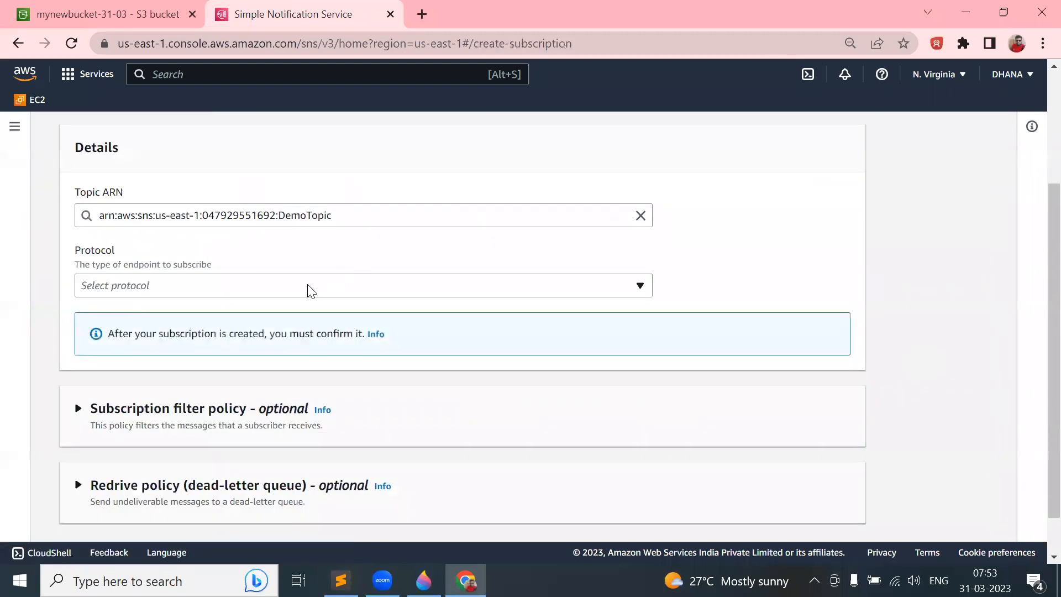
pyautogui.click(311, 291)
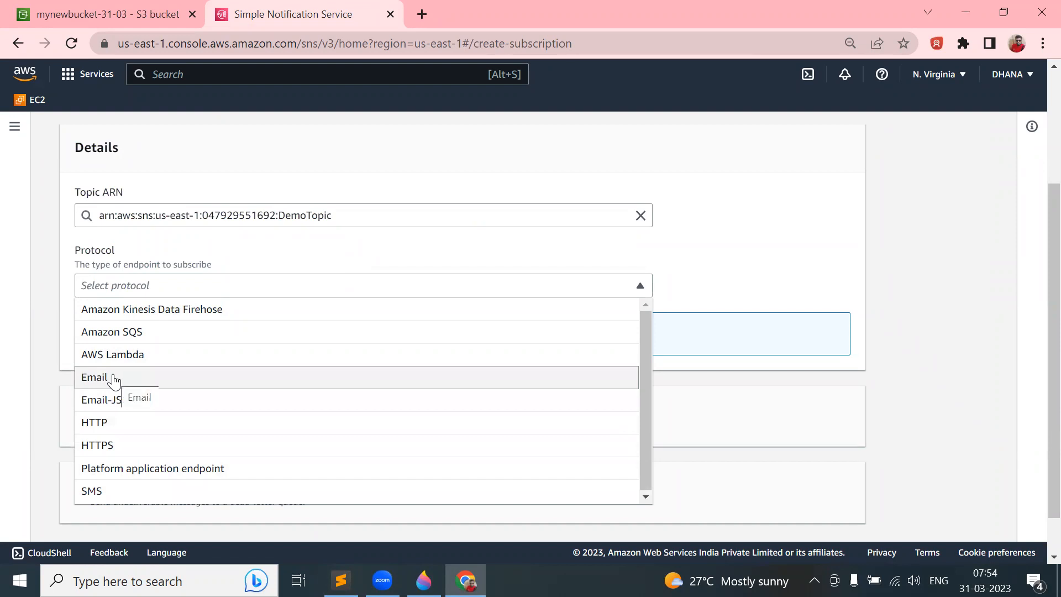
pyautogui.click(115, 381)
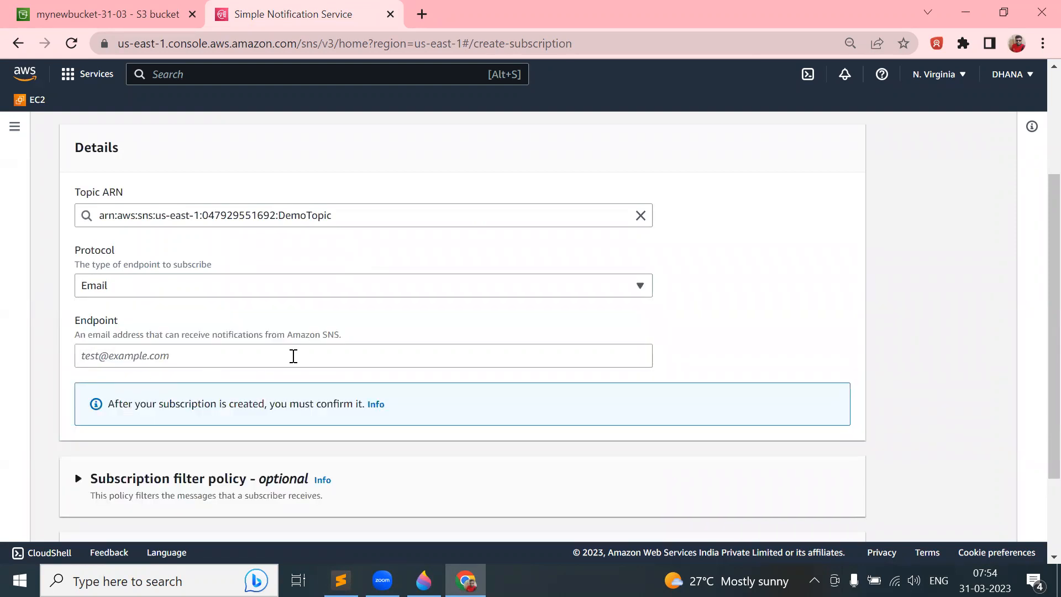
# - Enter the subscriber's email address as the endpoint, create the subscription, and dismiss the banner
pyautogui.scroll(-1, 294, 356)
pyautogui.click(198, 324)
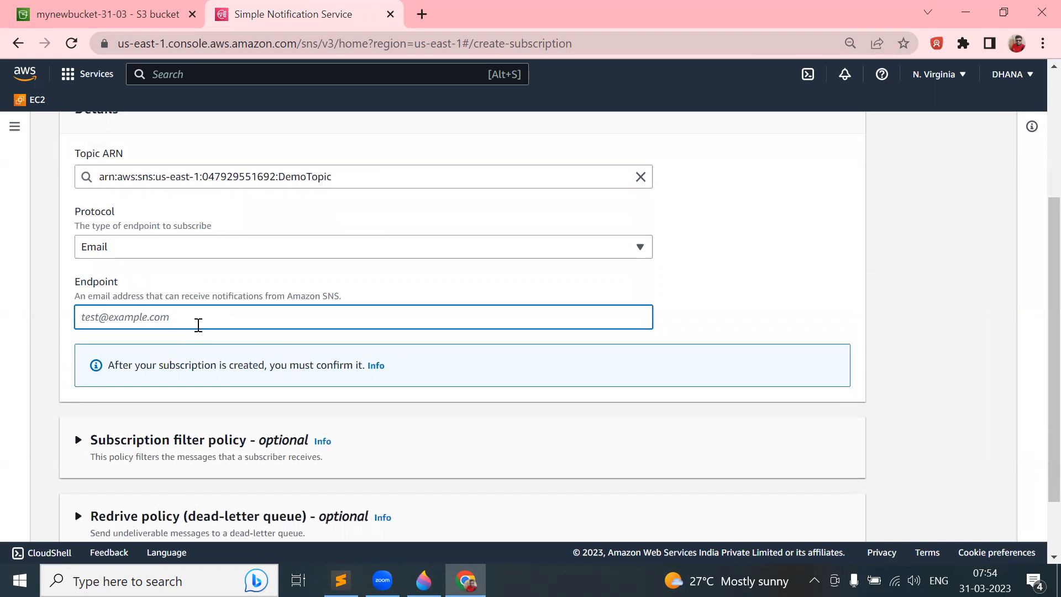
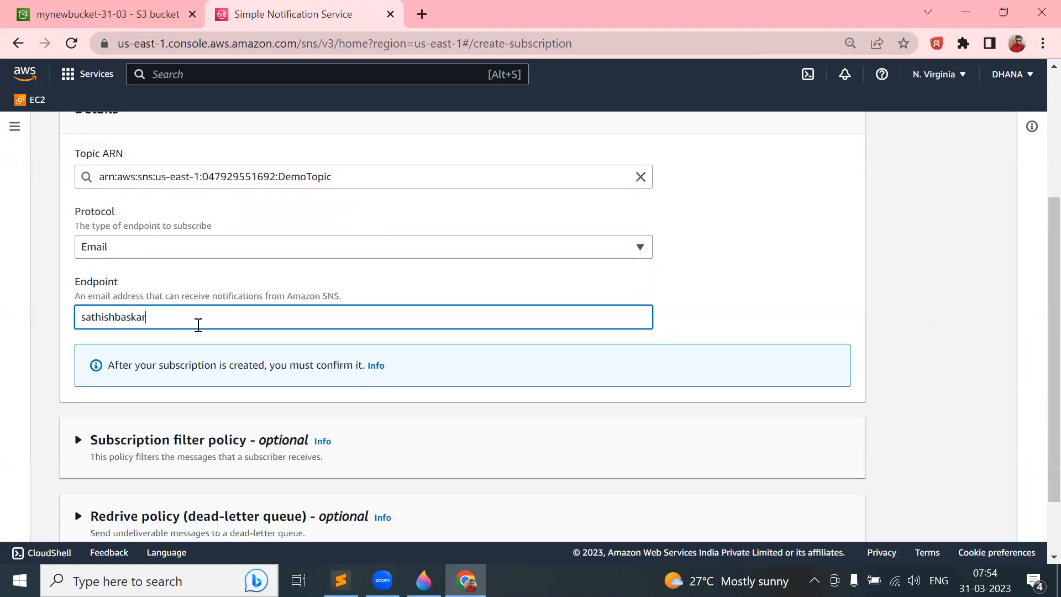
pyautogui.scroll(-1, 584, 348)
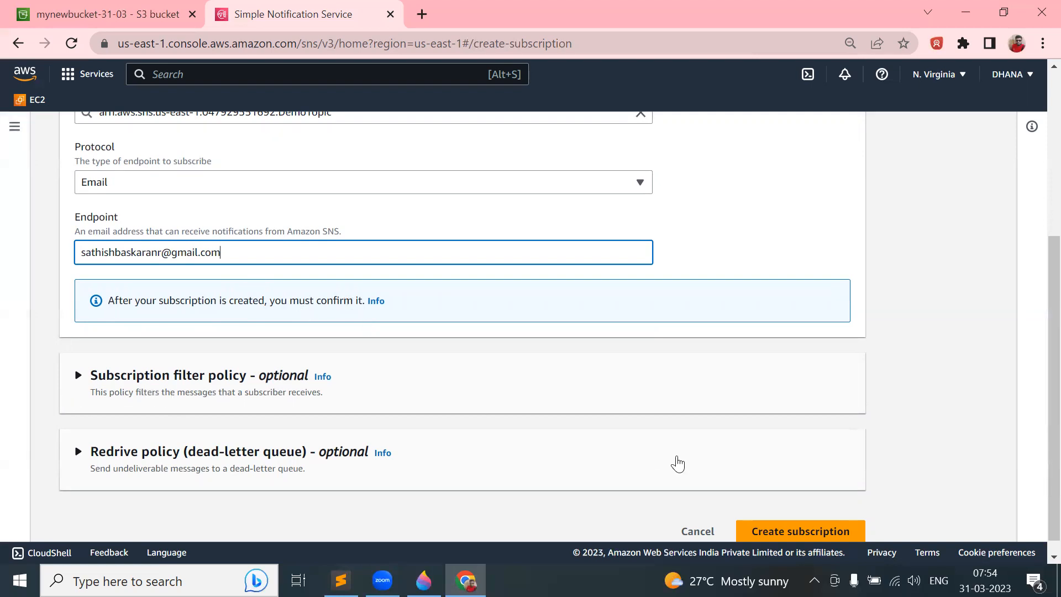
pyautogui.scroll(-1, 676, 462)
pyautogui.click(790, 516)
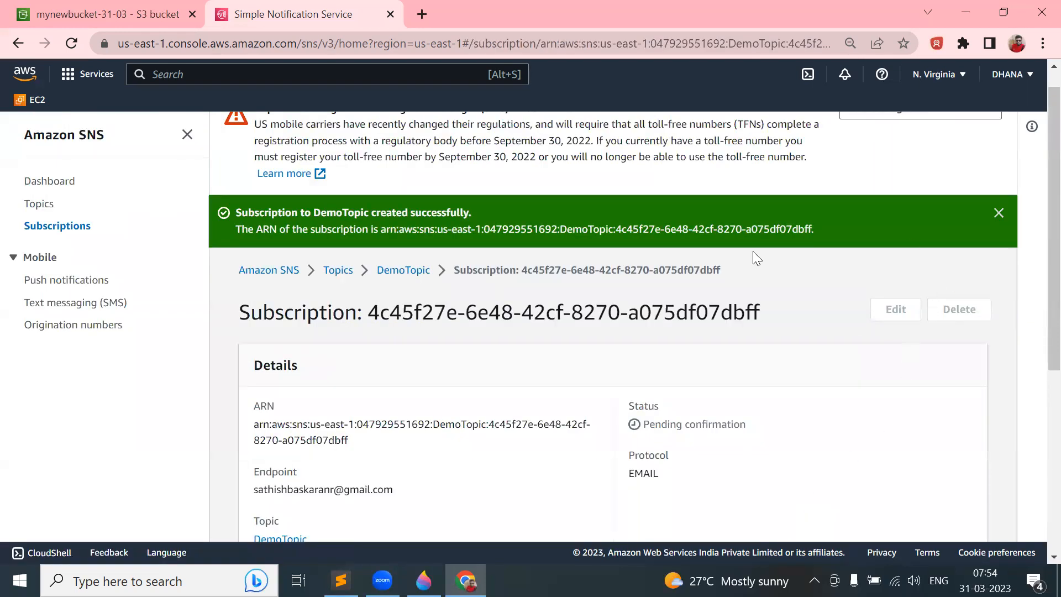
pyautogui.click(999, 214)
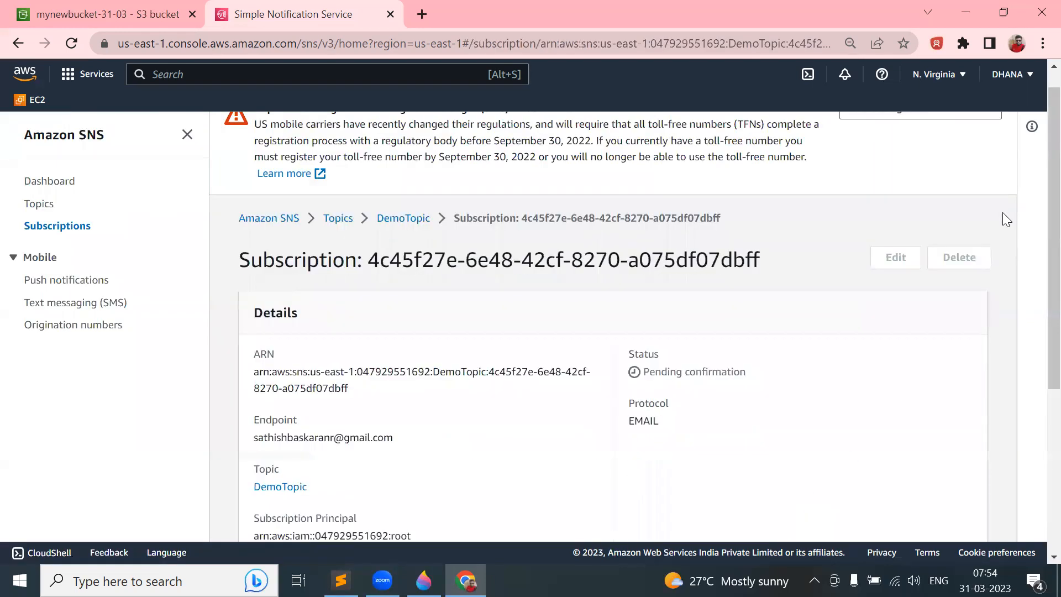
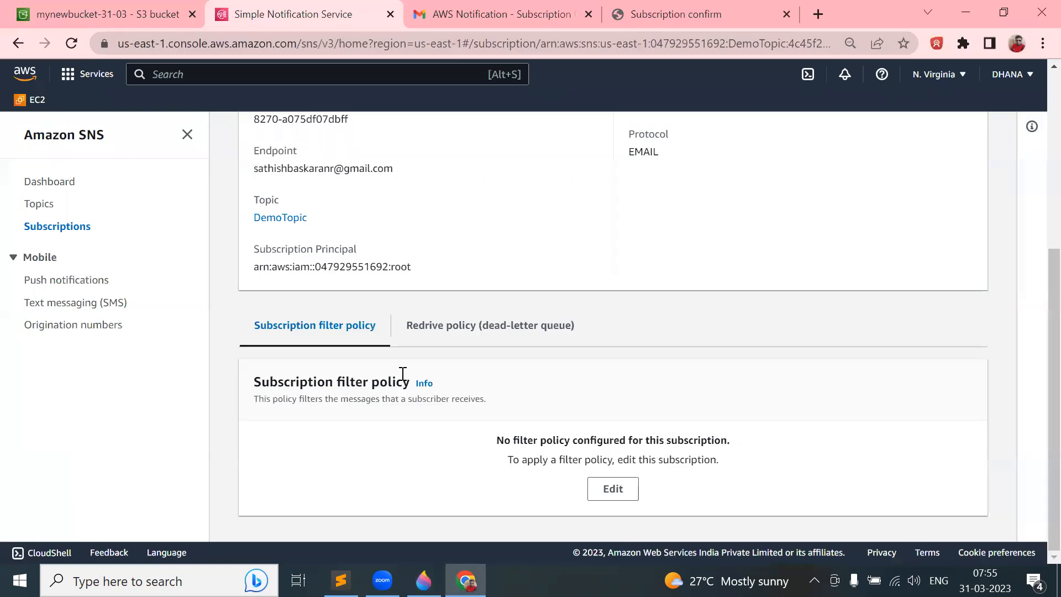
# - Open mynewbucket-31-03's Properties and select the empty Event notifications (0) heading
pyautogui.click(100, 14)
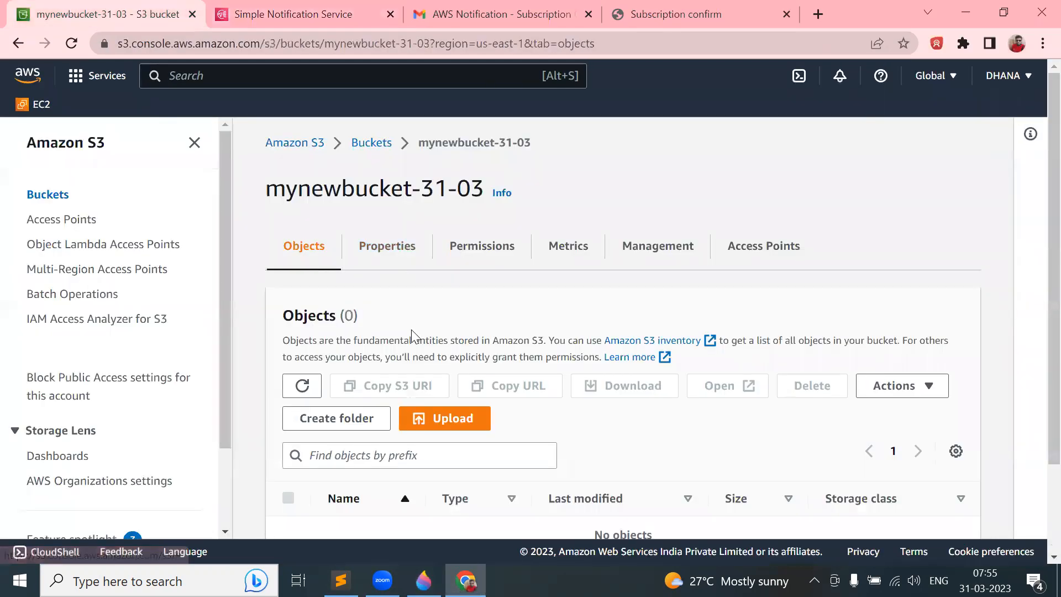
pyautogui.scroll(-2, 411, 340)
pyautogui.scroll(2, 412, 340)
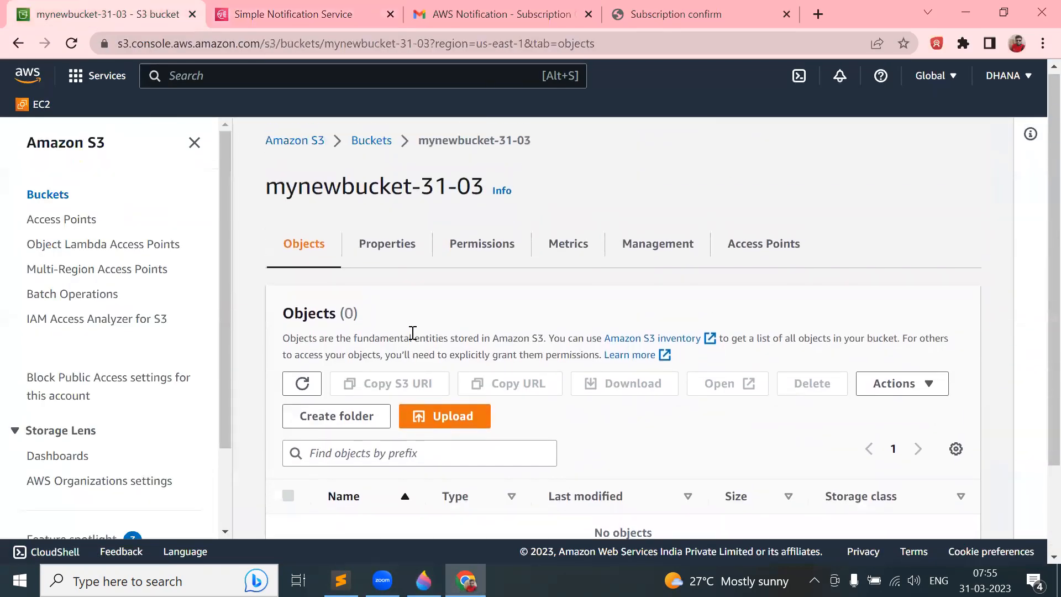
pyautogui.click(399, 251)
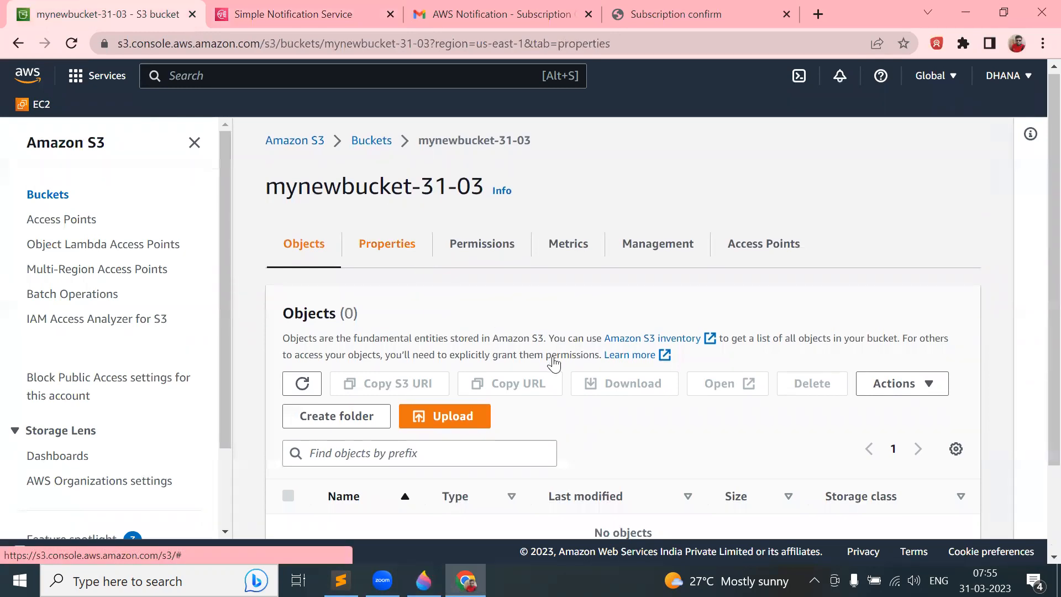
pyautogui.scroll(-6, 553, 359)
pyautogui.scroll(-15, 553, 356)
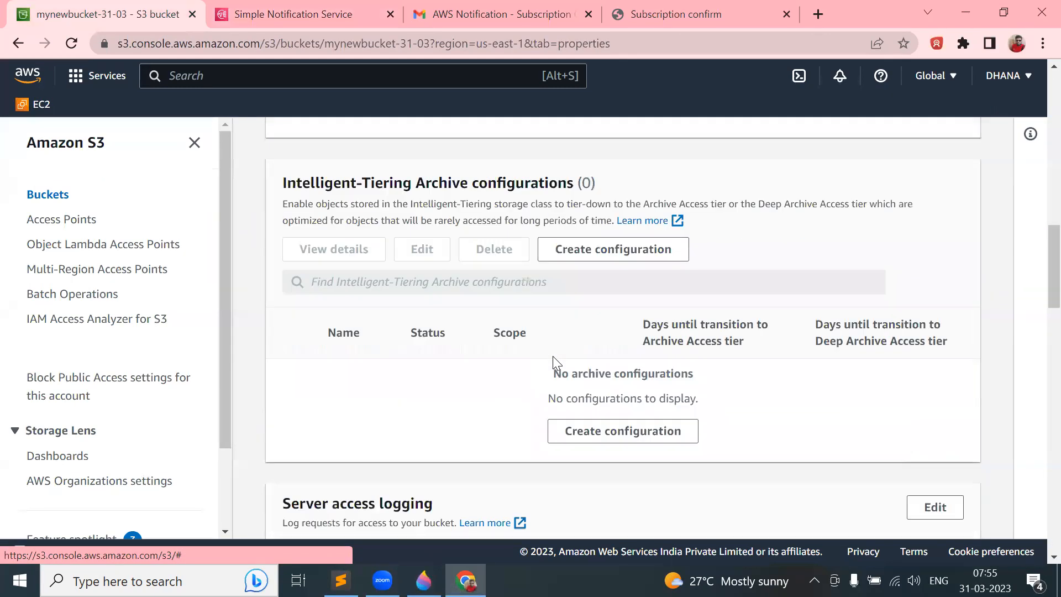
pyautogui.scroll(-3, 554, 363)
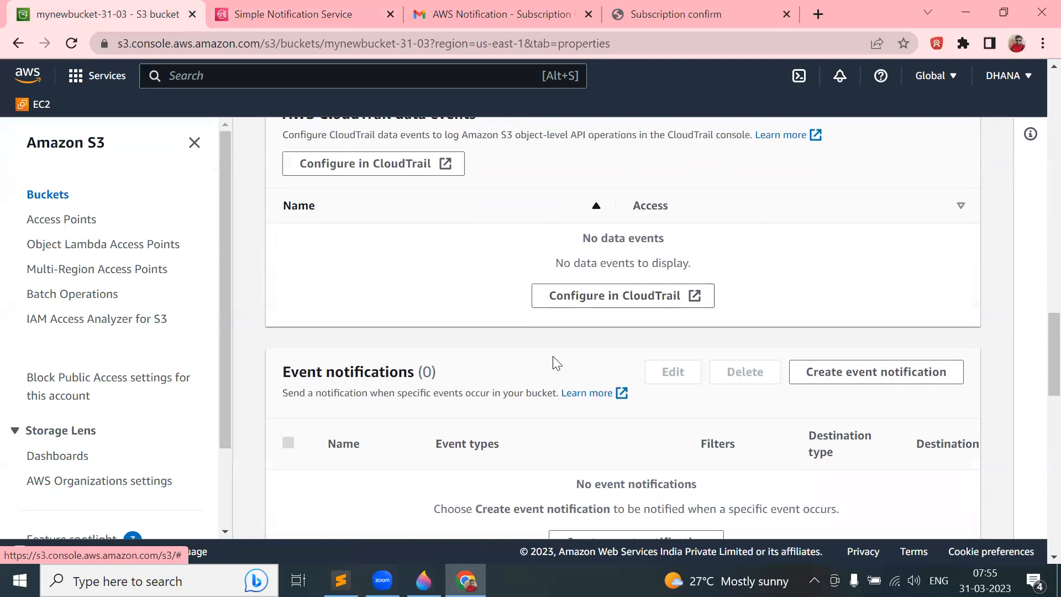
pyautogui.tripleClick(325, 227)
pyautogui.hotkey('ctrl', 'c')
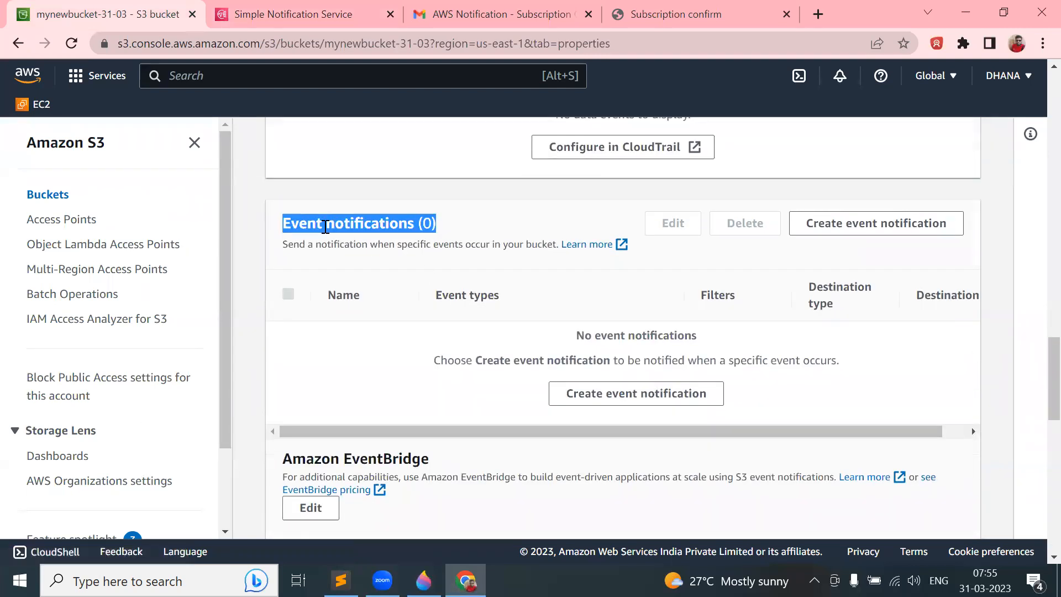
# - Add an 'Event notifications:' heading with blank lines below it to the notes at line 209
pyautogui.hotkey('alt', 'Tab')
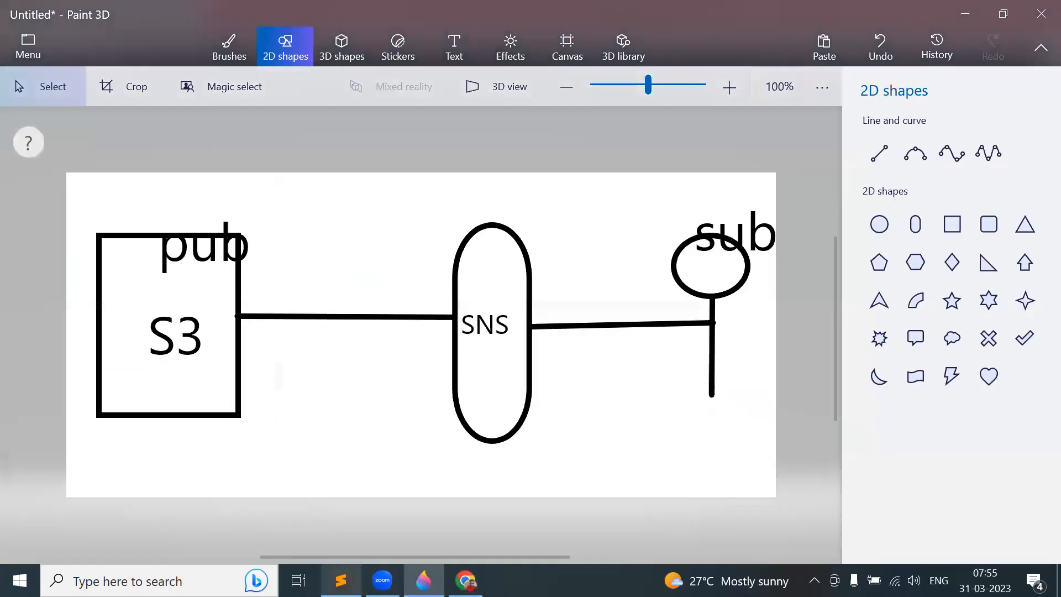
pyautogui.hotkey('alt', 'Tab')
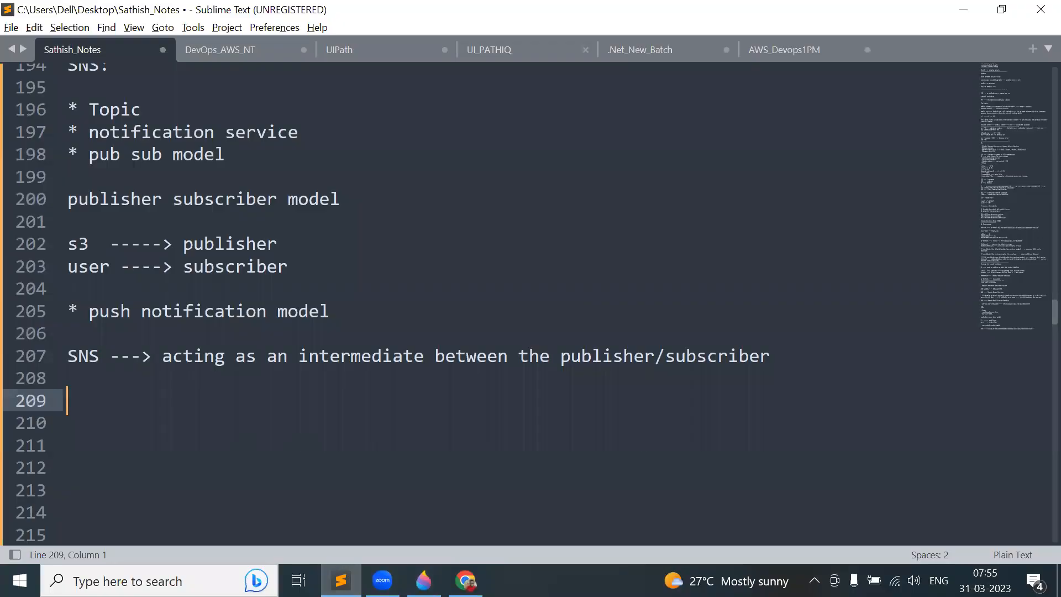
pyautogui.hotkey('ctrl', 'v')
pyautogui.press('BackSpace')
pyautogui.press('BackSpace')
pyautogui.press('BackSpace')
pyautogui.press('BackSpace')
pyautogui.press('BackSpace')
pyautogui.write('s:')
pyautogui.click(807, 362)
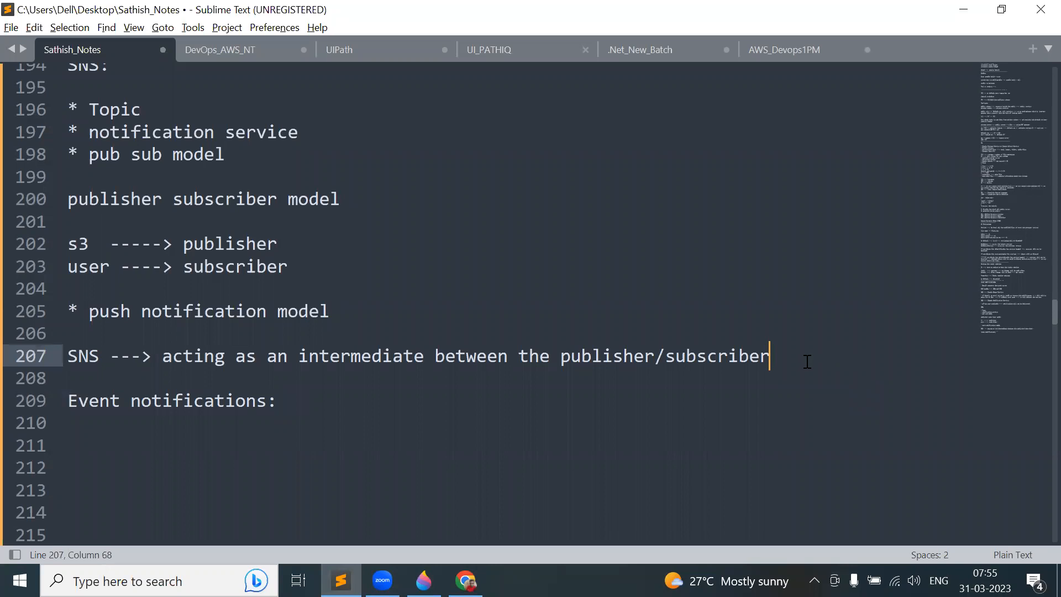
pyautogui.click(303, 397)
pyautogui.press('Return')
pyautogui.press('Return')
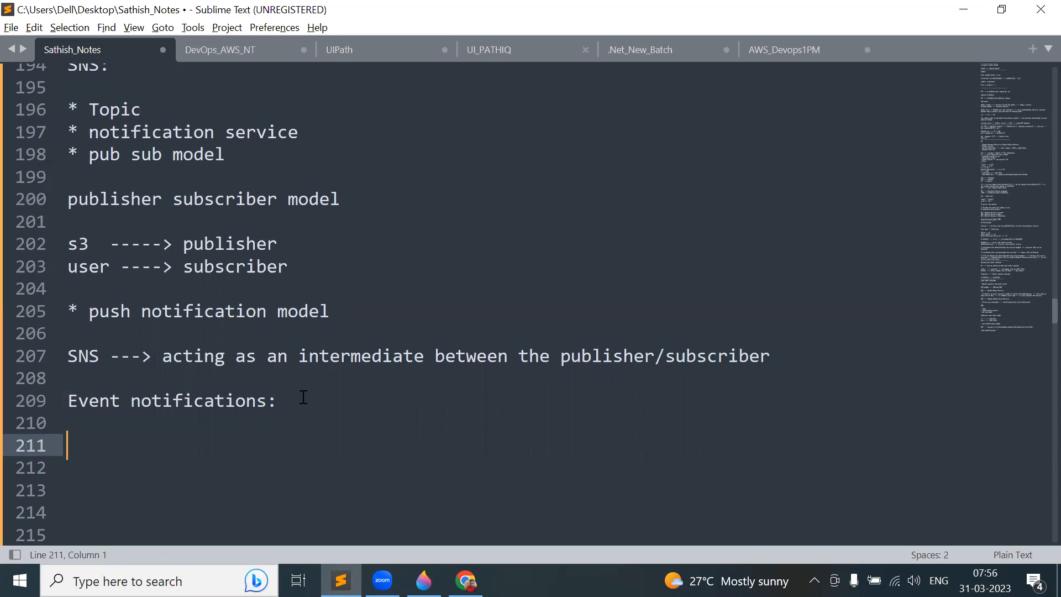
# - Start a new event notification from the bucket's Properties page
pyautogui.hotkey('alt', 'Tab')
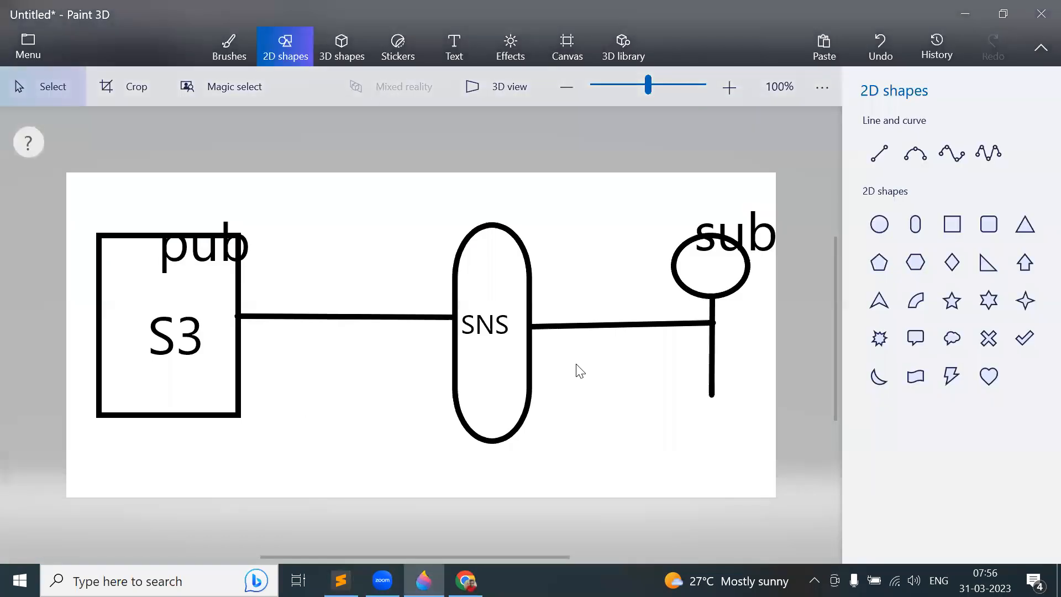
pyautogui.click(465, 580)
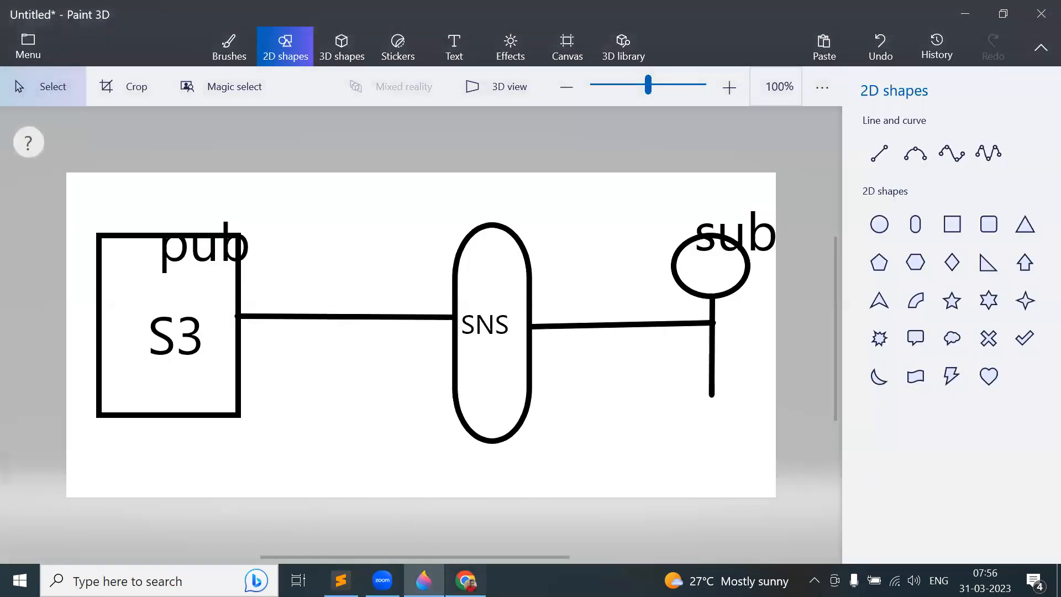
pyautogui.click(840, 227)
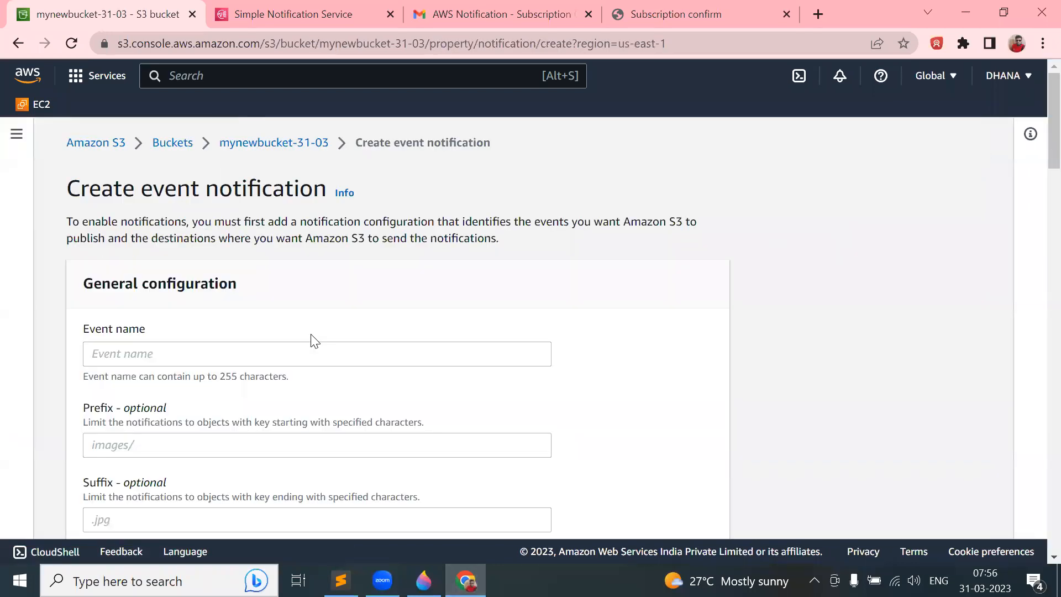
# - Name the new event notification DemoEvent and scroll down to the Event types section
pyautogui.scroll(-1, 315, 341)
pyautogui.click(192, 273)
pyautogui.write('DemoEvent')
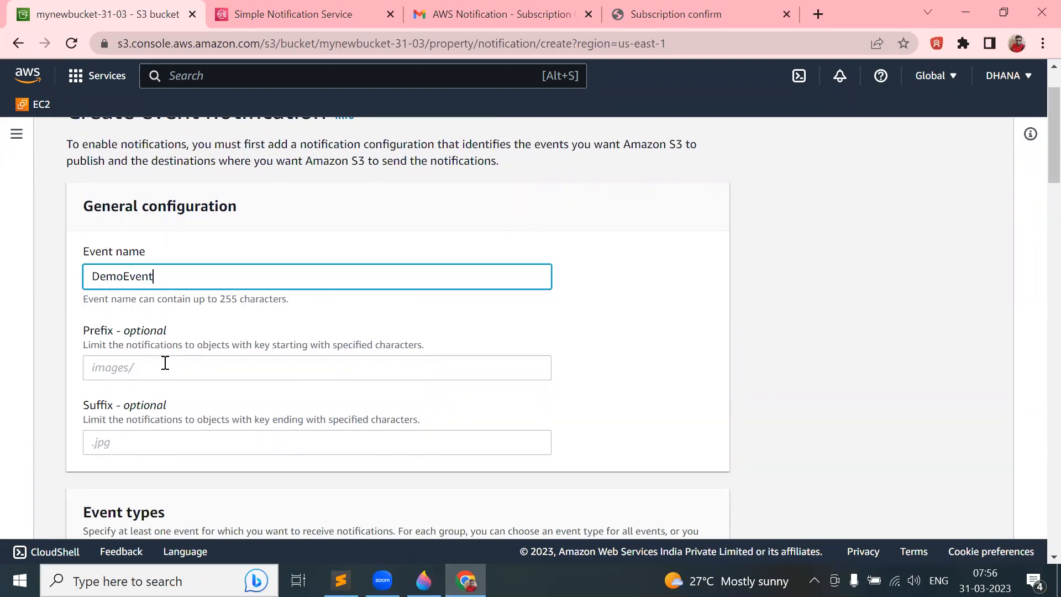
pyautogui.scroll(-5, 165, 361)
pyautogui.scroll(2, 164, 360)
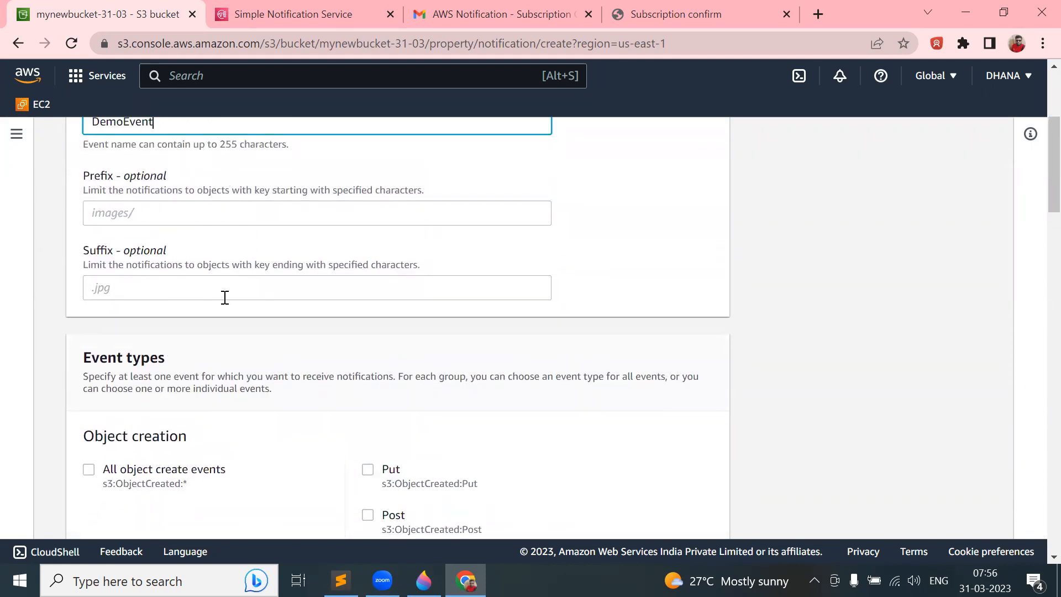
pyautogui.scroll(-4, 225, 298)
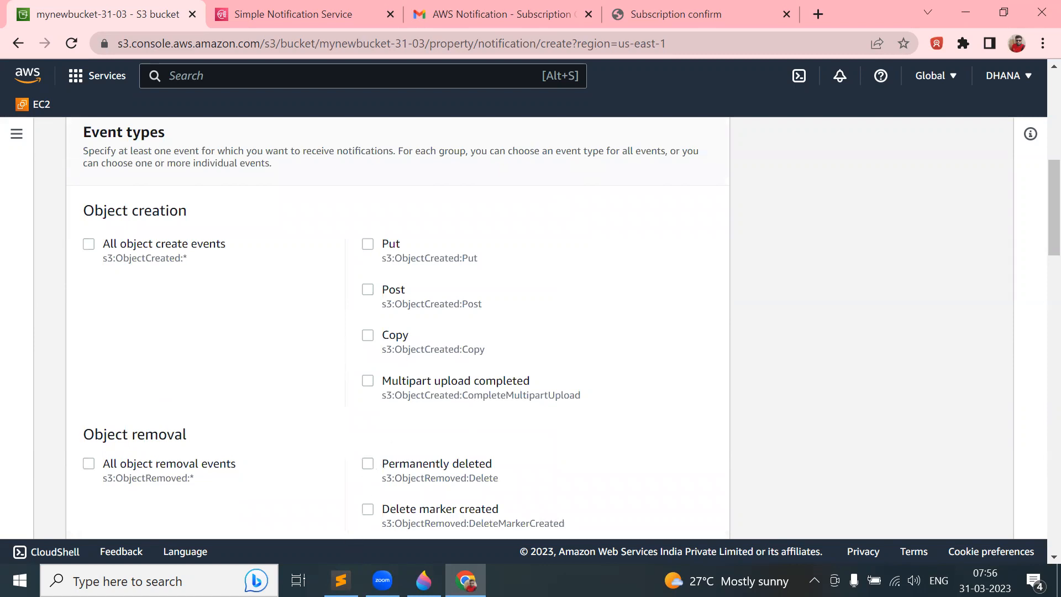
pyautogui.click(341, 580)
# - Remove the half-written 'Put v' note from line 211 and return to the event types form
pyautogui.write('Put v')
pyautogui.press('BackSpace')
pyautogui.press('BackSpace')
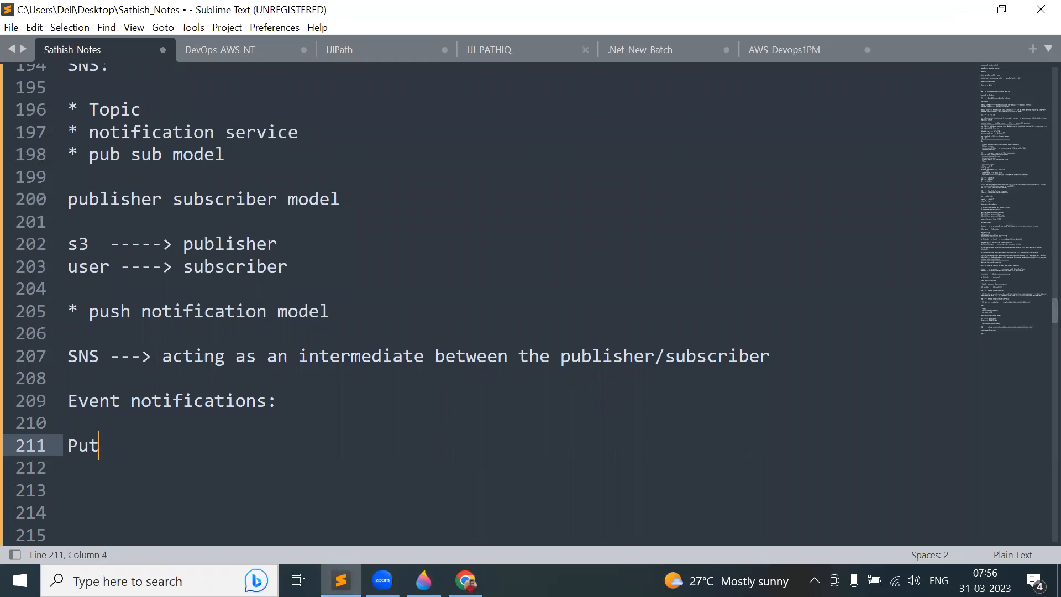
pyautogui.press('BackSpace')
pyautogui.press('BackSpace')
pyautogui.press('BackSpace')
pyautogui.hotkey('alt', 'Tab')
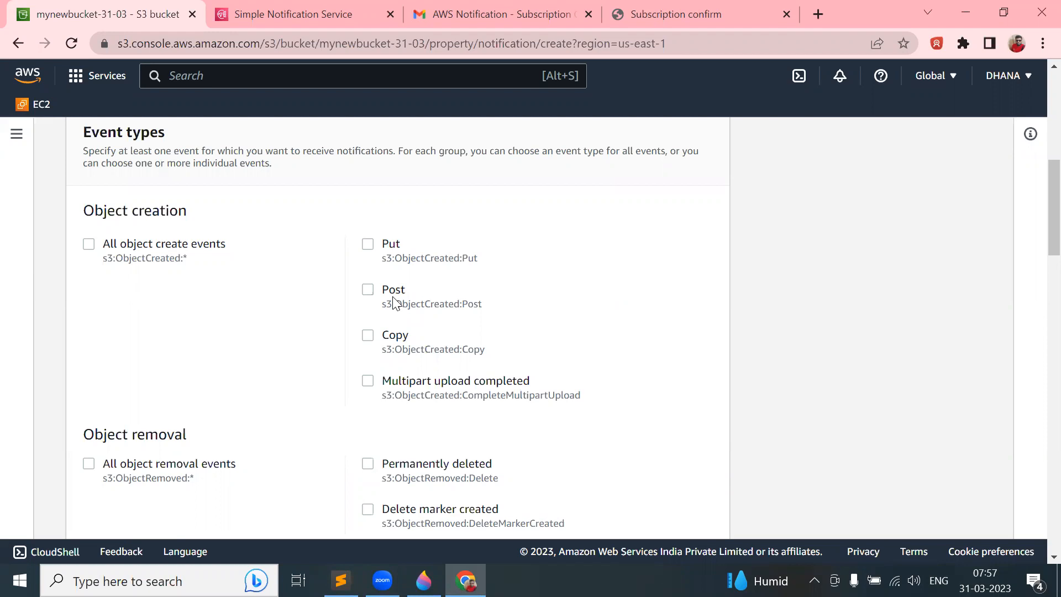
# - Make DemoEvent fire on all object create events, after briefly trying only Put and Post
pyautogui.click(89, 244)
pyautogui.scroll(-8, 363, 467)
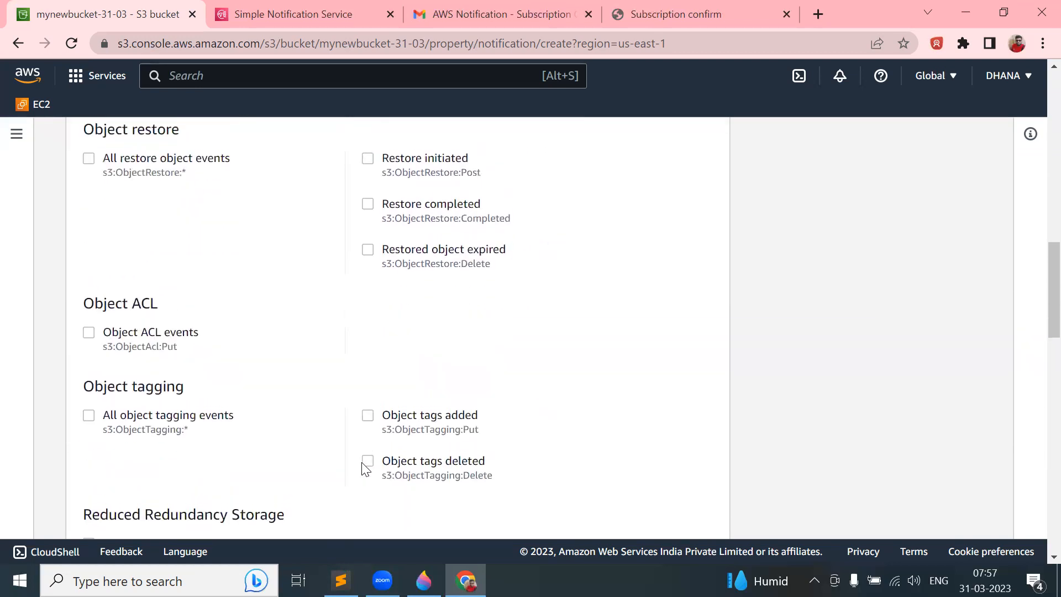
pyautogui.scroll(8, 365, 469)
pyautogui.click(385, 247)
pyautogui.click(369, 276)
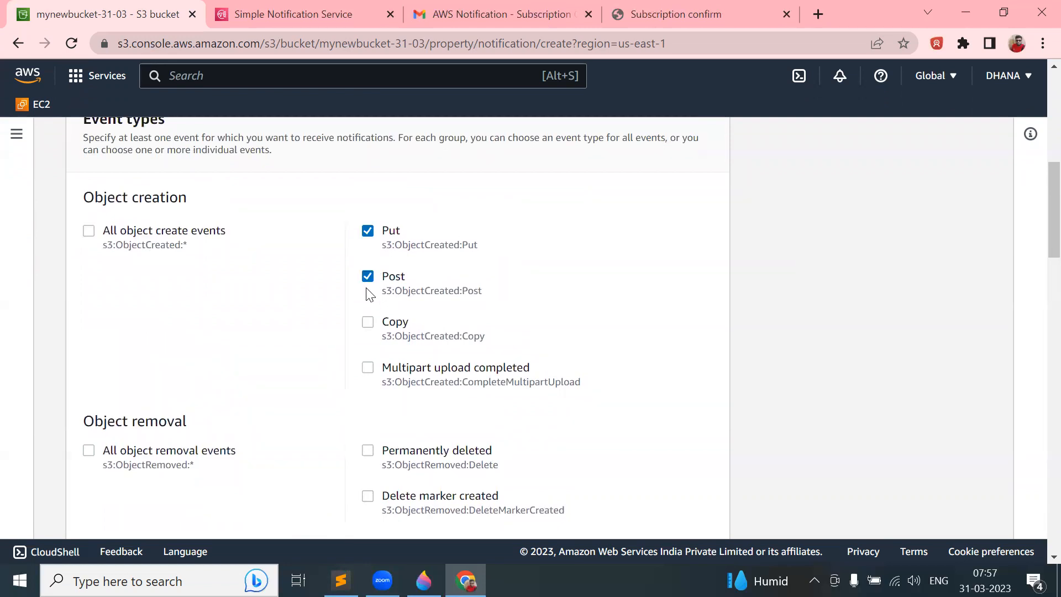
pyautogui.click(89, 231)
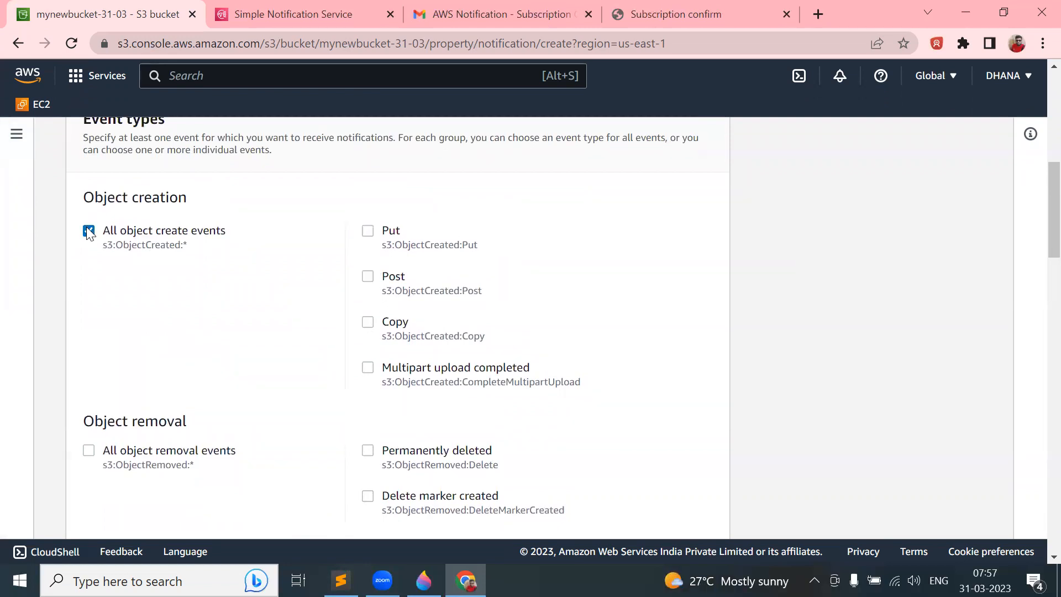
pyautogui.scroll(-7, 393, 293)
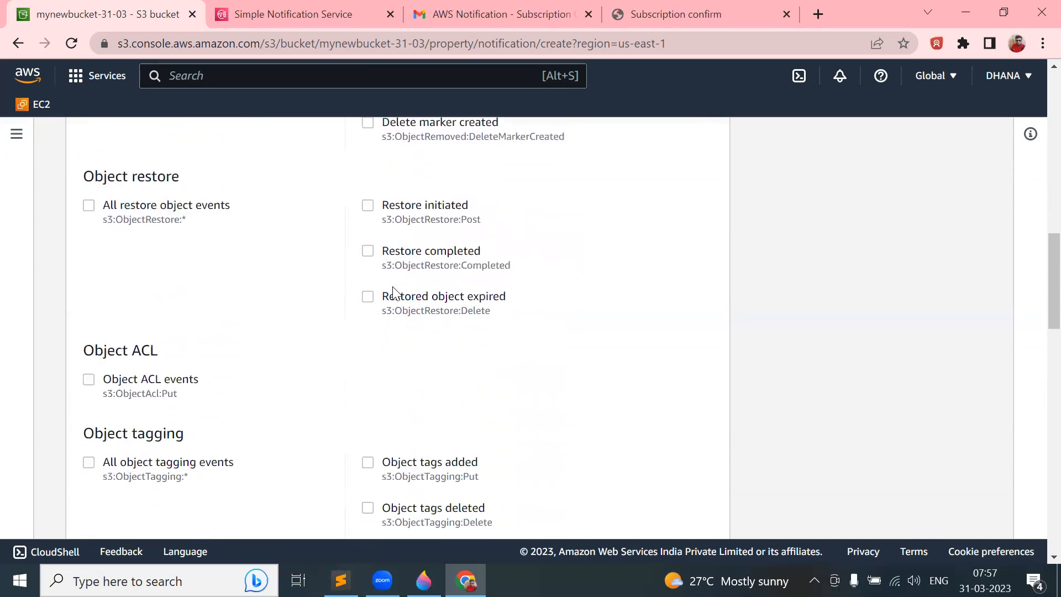
pyautogui.scroll(-8, 392, 293)
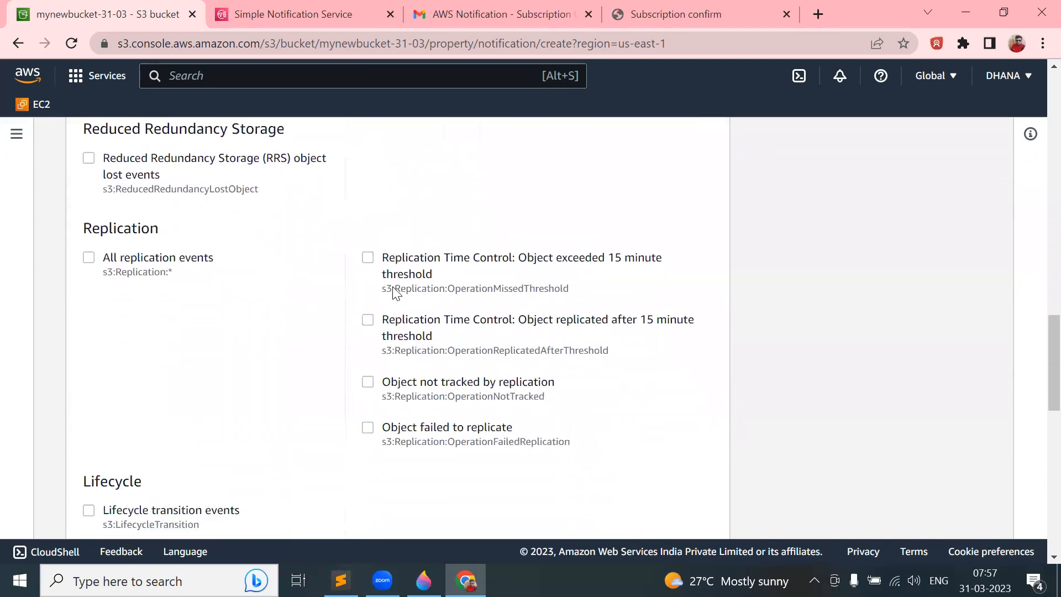
pyautogui.scroll(-9, 394, 292)
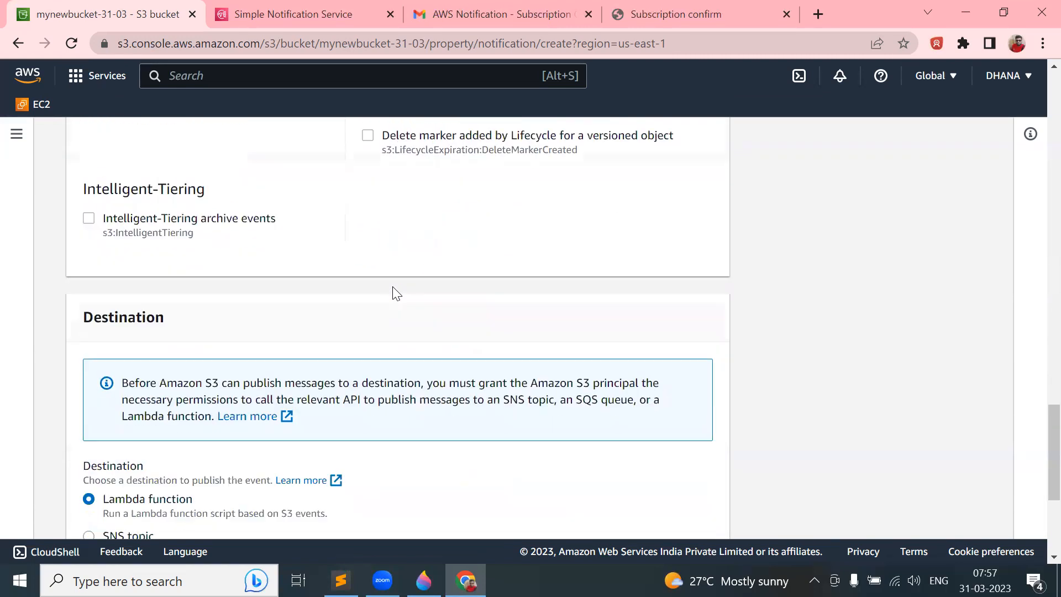
pyautogui.scroll(-5, 394, 292)
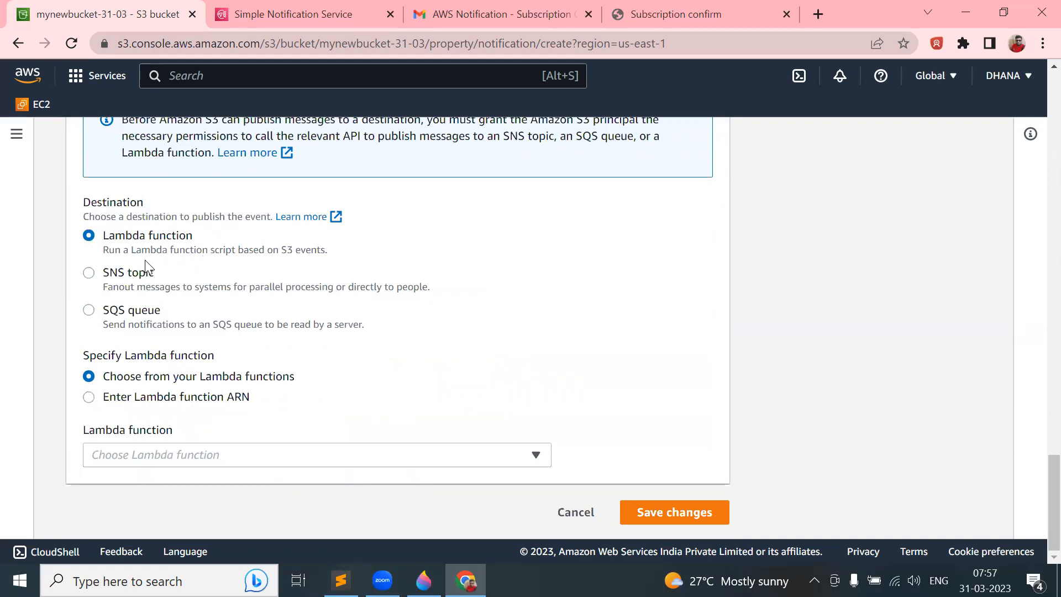
# - Send DemoEvent to an SNS topic specified by a manually entered topic ARN
pyautogui.click(139, 273)
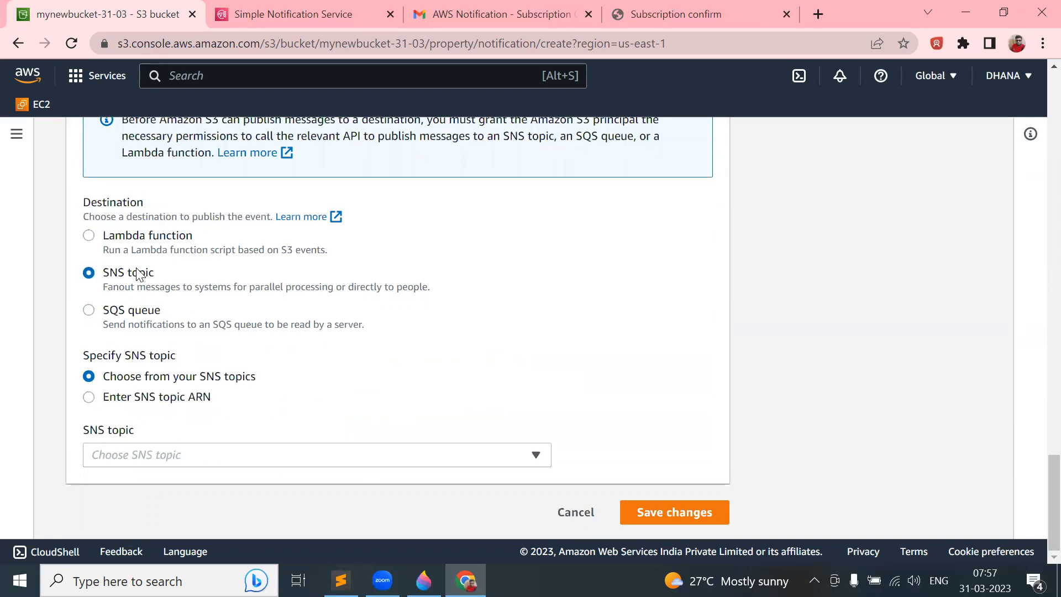
pyautogui.click(424, 580)
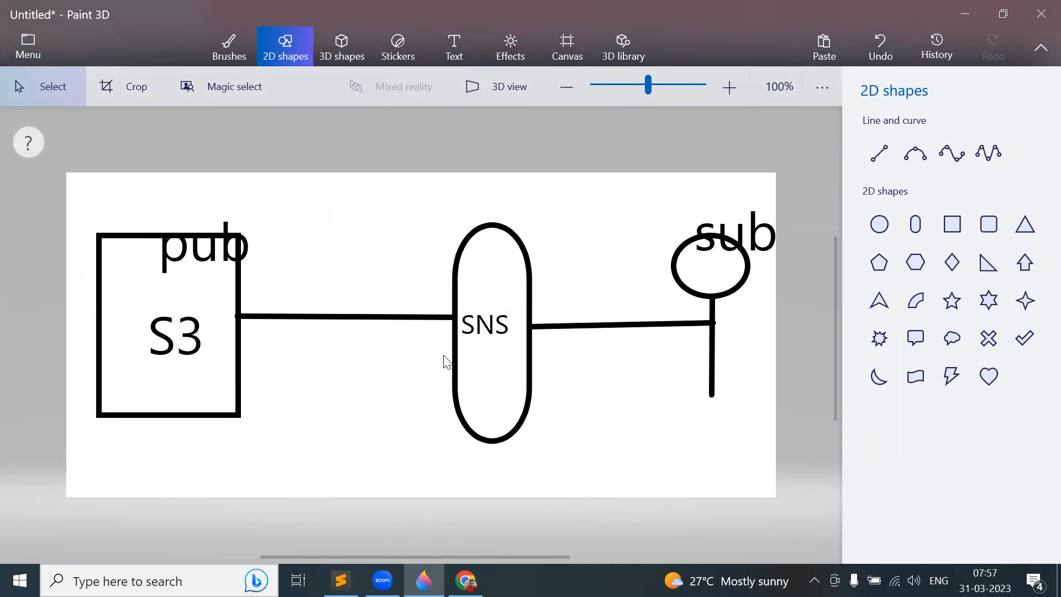
pyautogui.hotkey('alt', 'Tab')
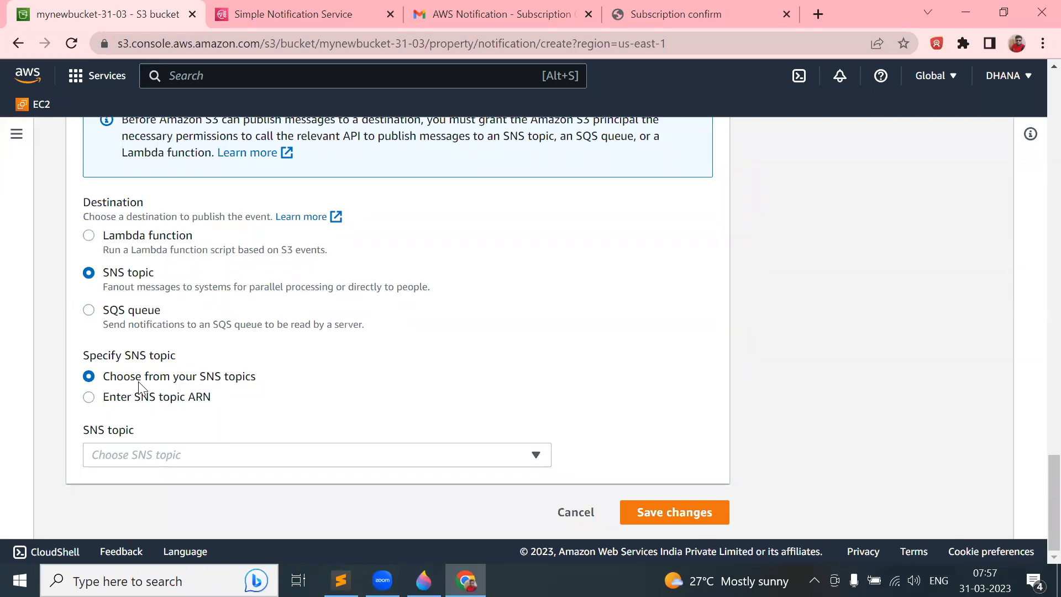
pyautogui.click(206, 462)
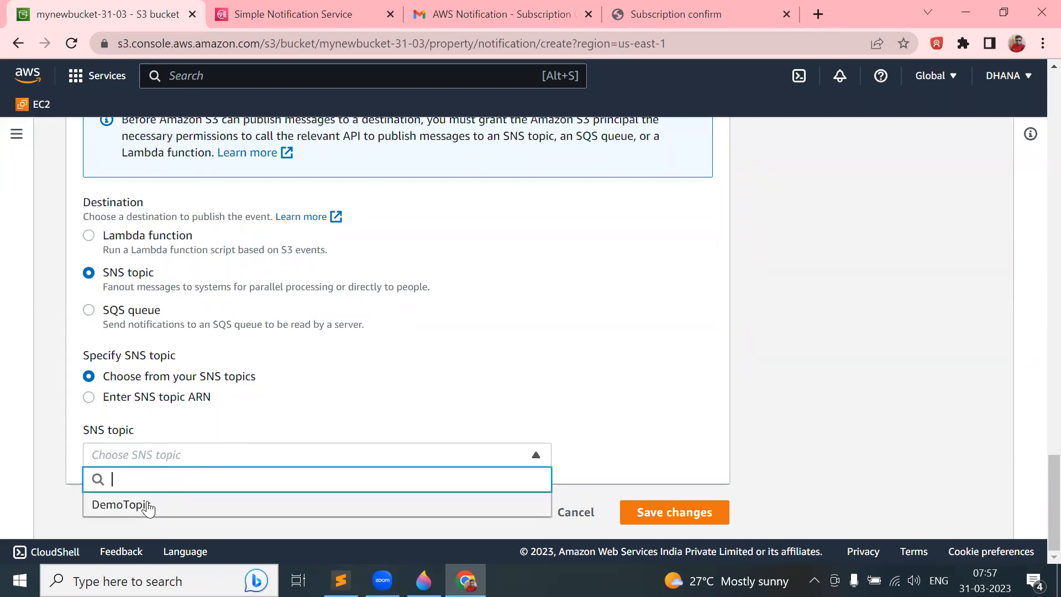
pyautogui.click(266, 418)
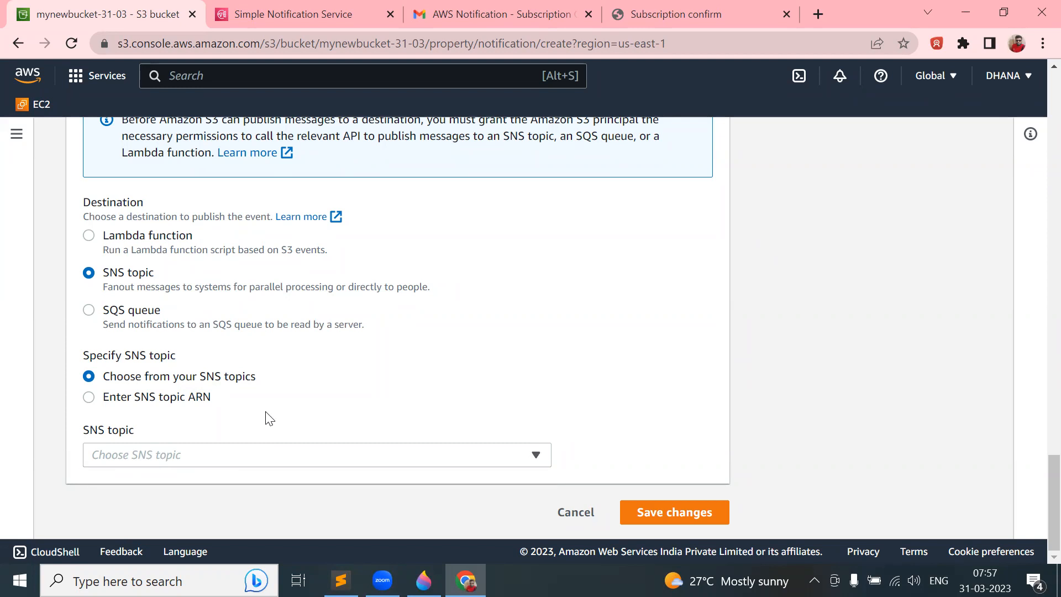
pyautogui.click(169, 403)
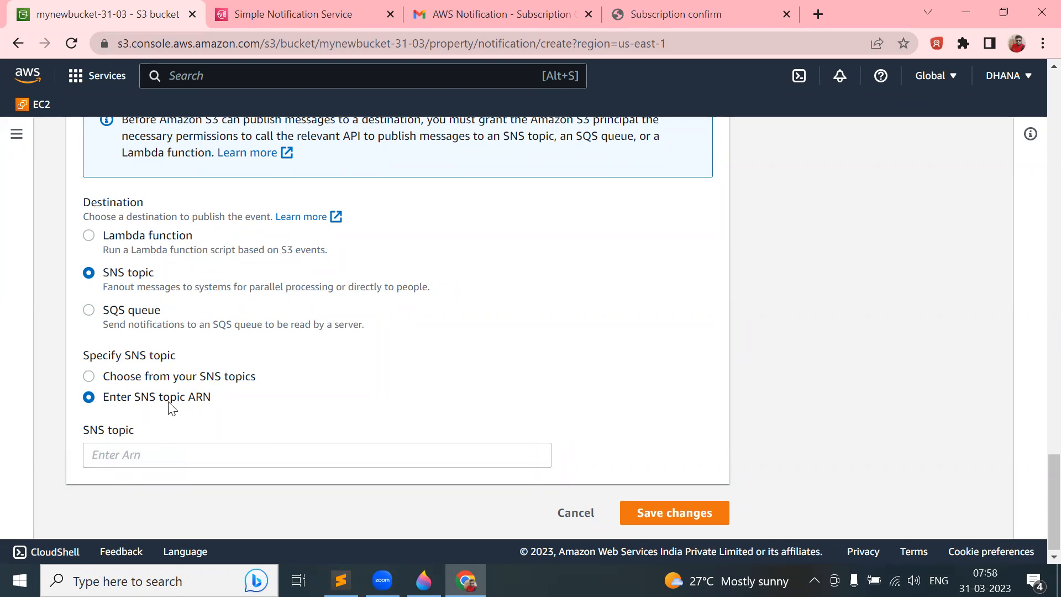
pyautogui.click(292, 11)
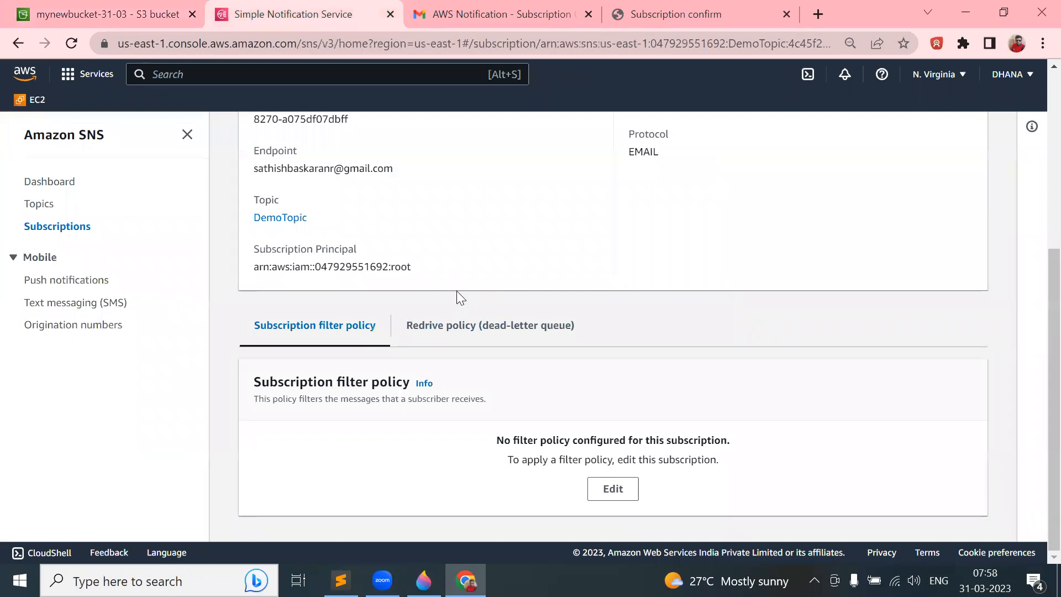
# - Copy the DemoTopic subscription ARN from the subscription details page
pyautogui.scroll(3, 456, 291)
pyautogui.moveTo(254, 283); pyautogui.dragTo(354, 304)
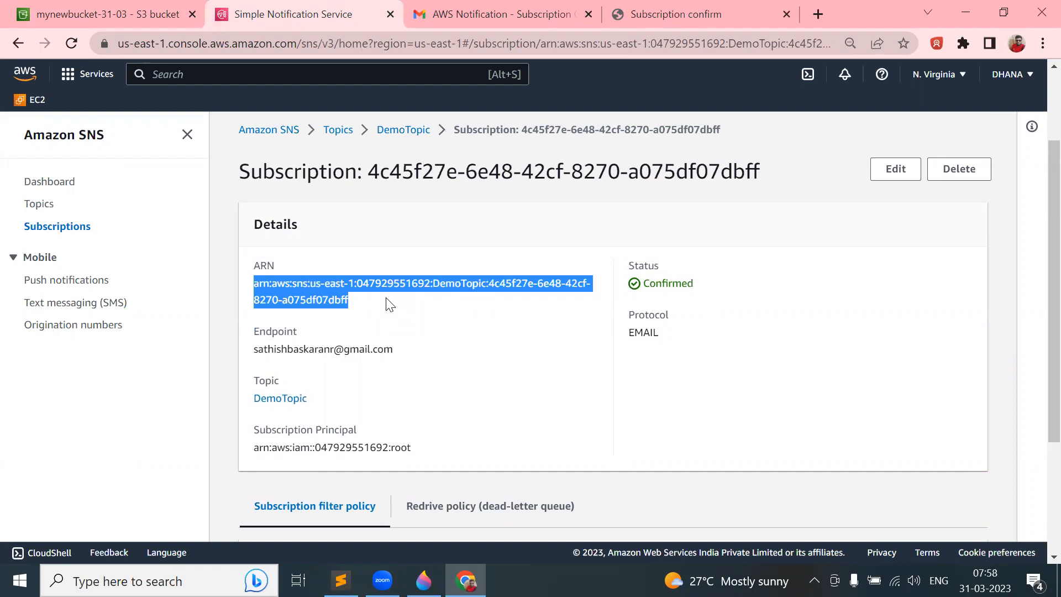
pyautogui.click(78, 6)
pyautogui.click(288, 6)
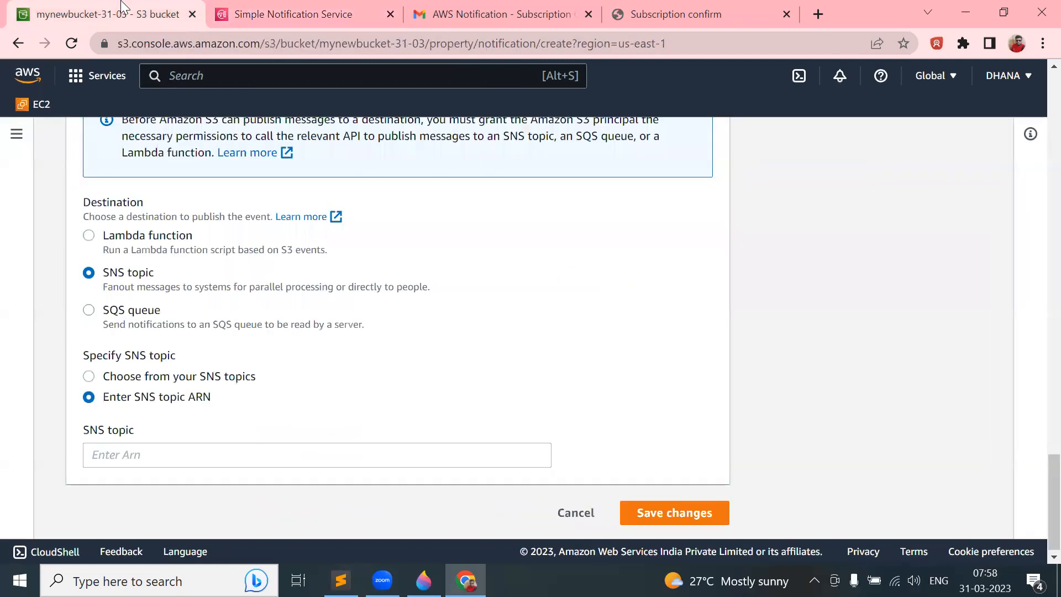
pyautogui.click(123, 7)
pyautogui.moveTo(155, 115); pyautogui.dragTo(49, 7)
# - Choose DemoTopic from the existing SNS topics as DemoEvent's destination
pyautogui.click(141, 381)
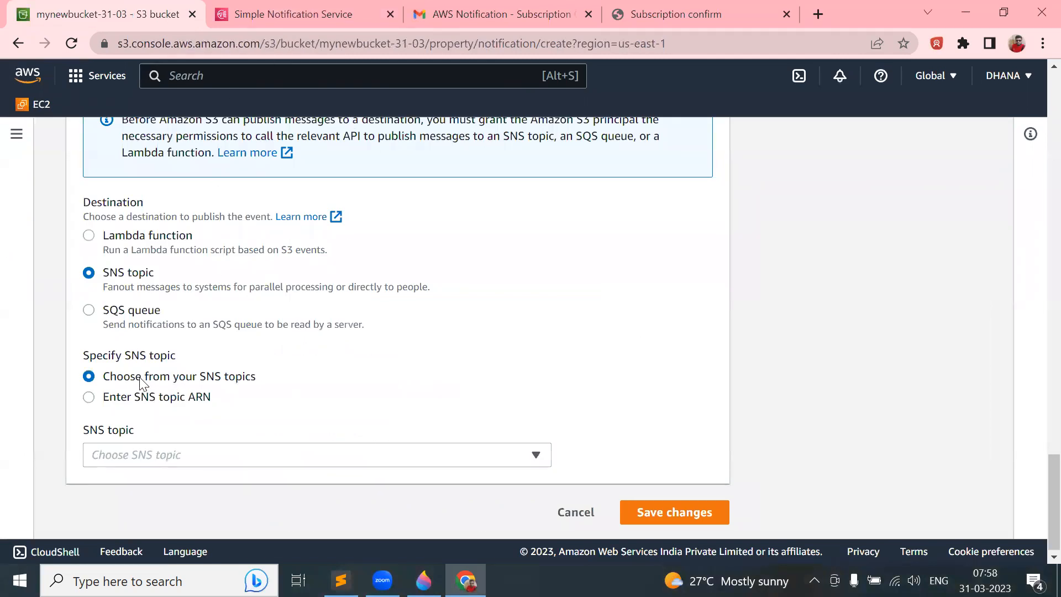
pyautogui.click(186, 459)
pyautogui.click(152, 505)
pyautogui.click(293, 7)
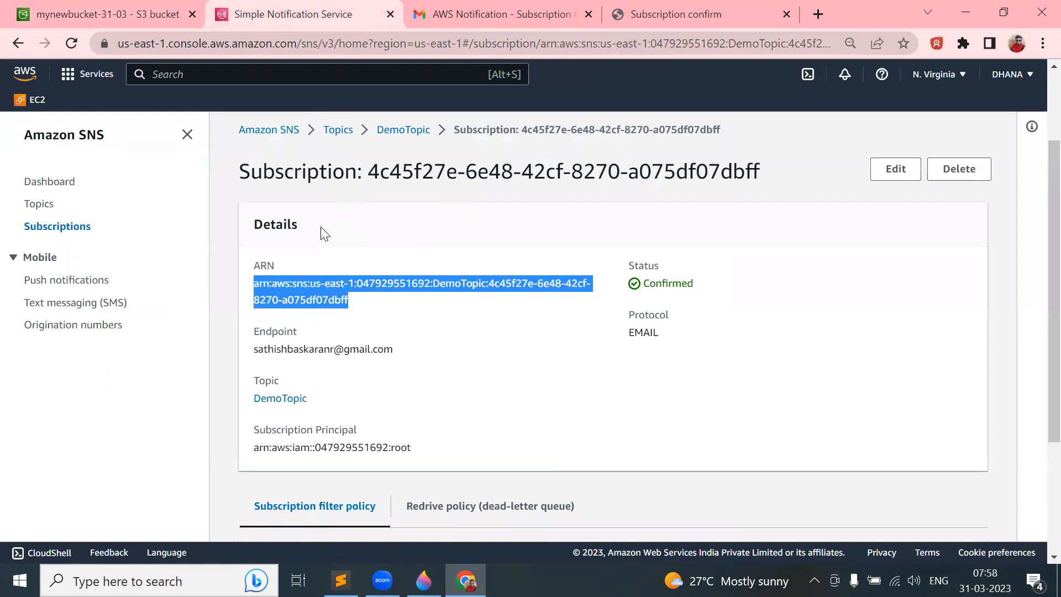
pyautogui.click(406, 222)
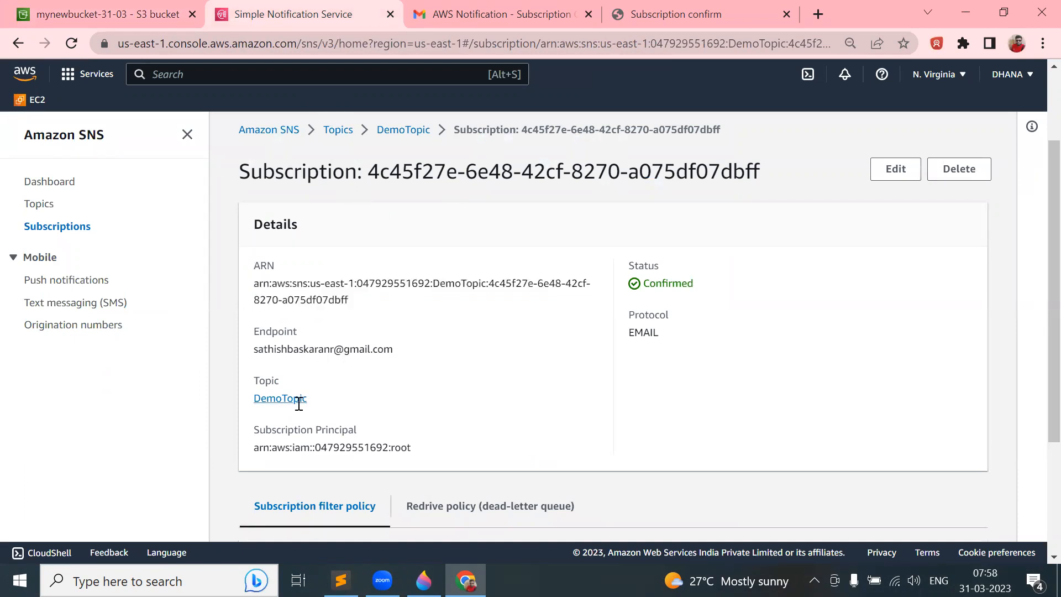
# - Save DemoEvent, inspect the 'unable to validate the destination configurations' error, and keep DemoTopic selected
pyautogui.click(105, 14)
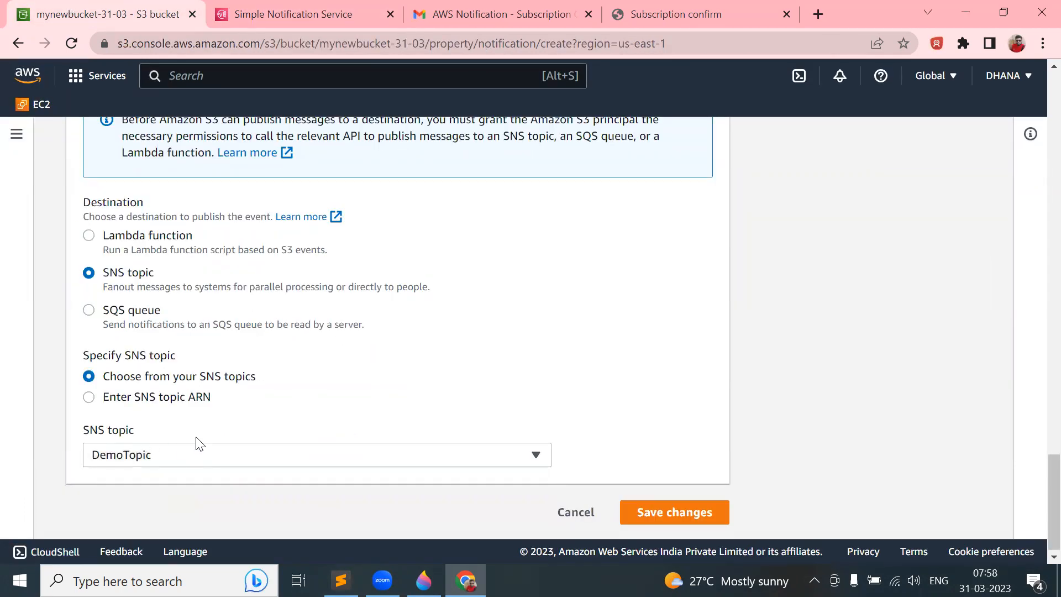
pyautogui.click(690, 511)
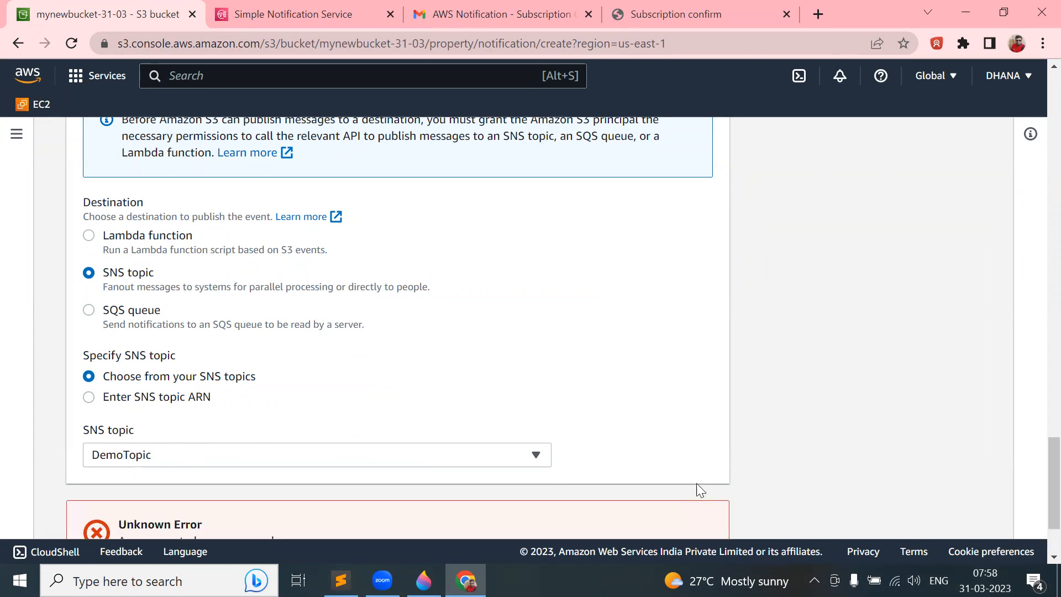
pyautogui.scroll(-3, 709, 460)
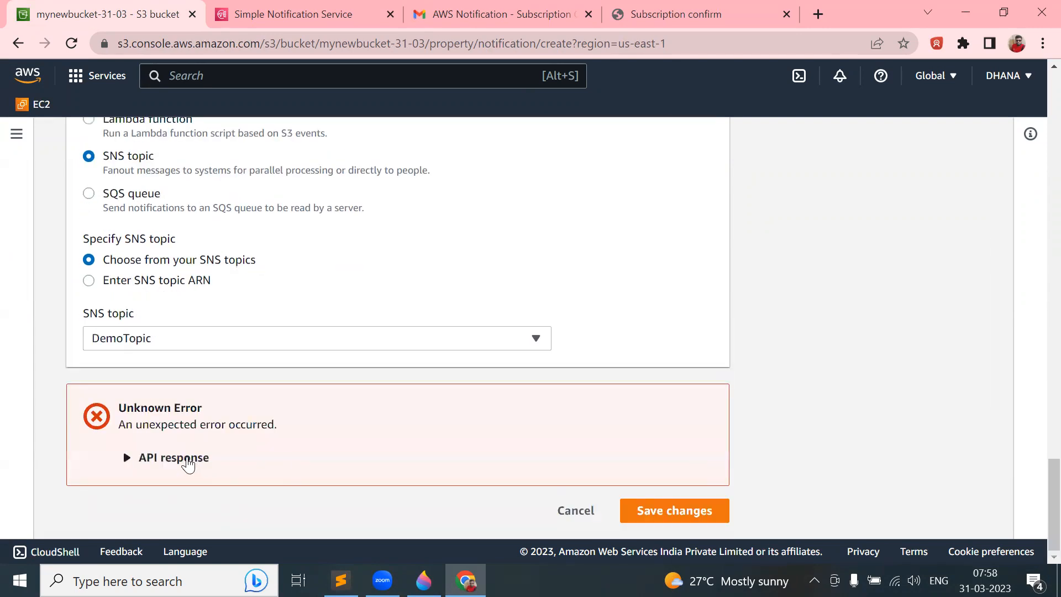
pyautogui.click(186, 460)
pyautogui.scroll(-1, 287, 464)
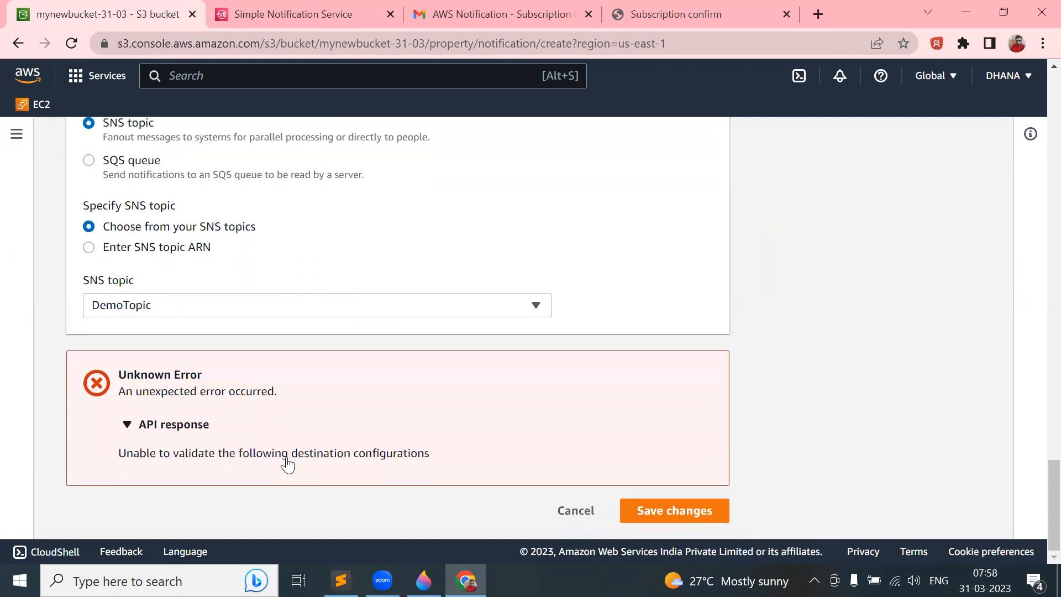
pyautogui.scroll(3, 287, 455)
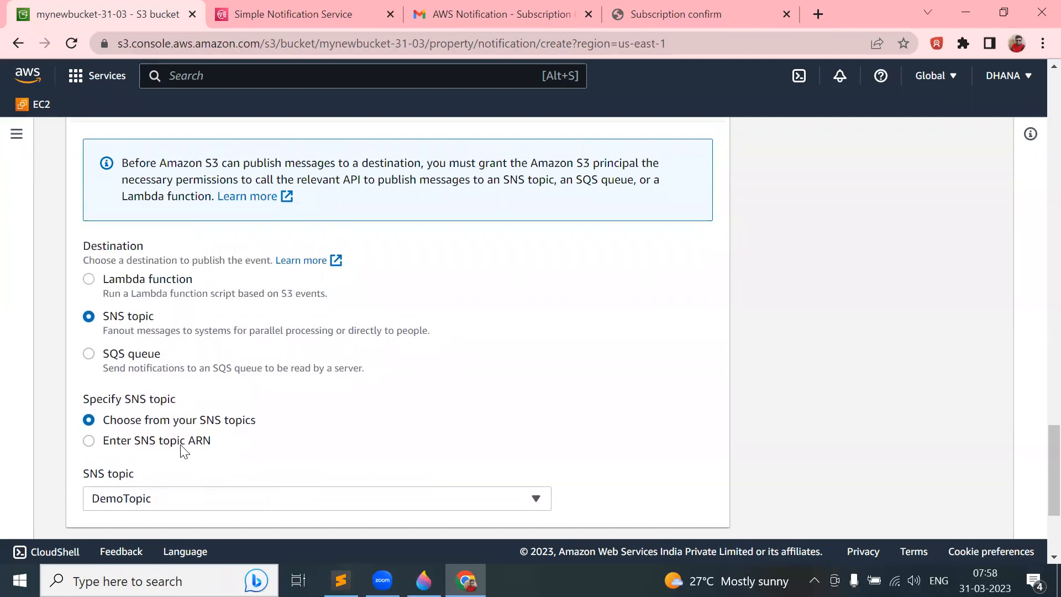
pyautogui.scroll(12, 252, 369)
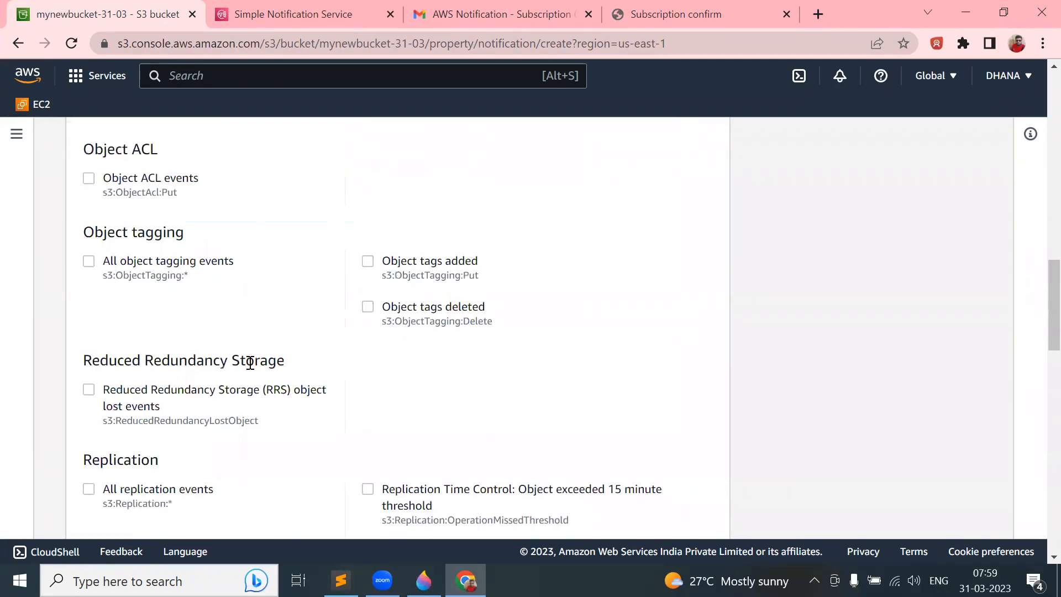
pyautogui.scroll(10, 250, 362)
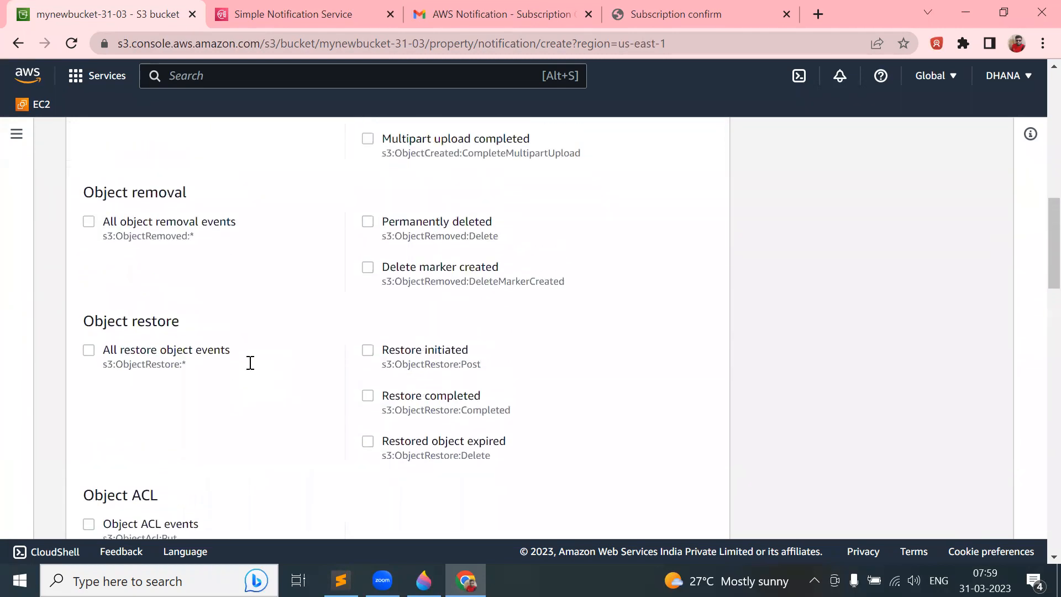
pyautogui.scroll(10, 250, 362)
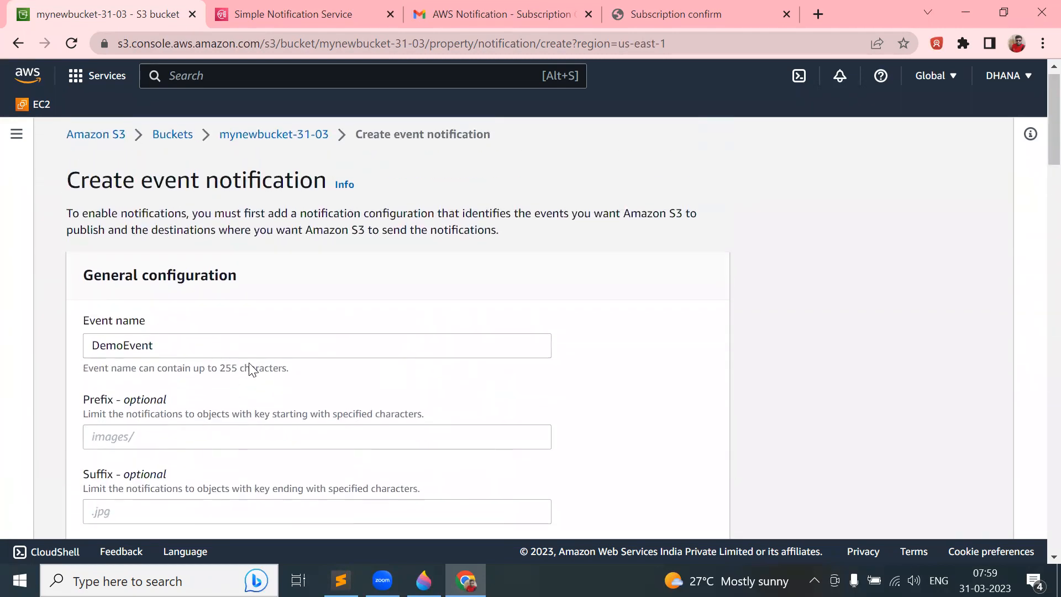
pyautogui.scroll(-15, 250, 362)
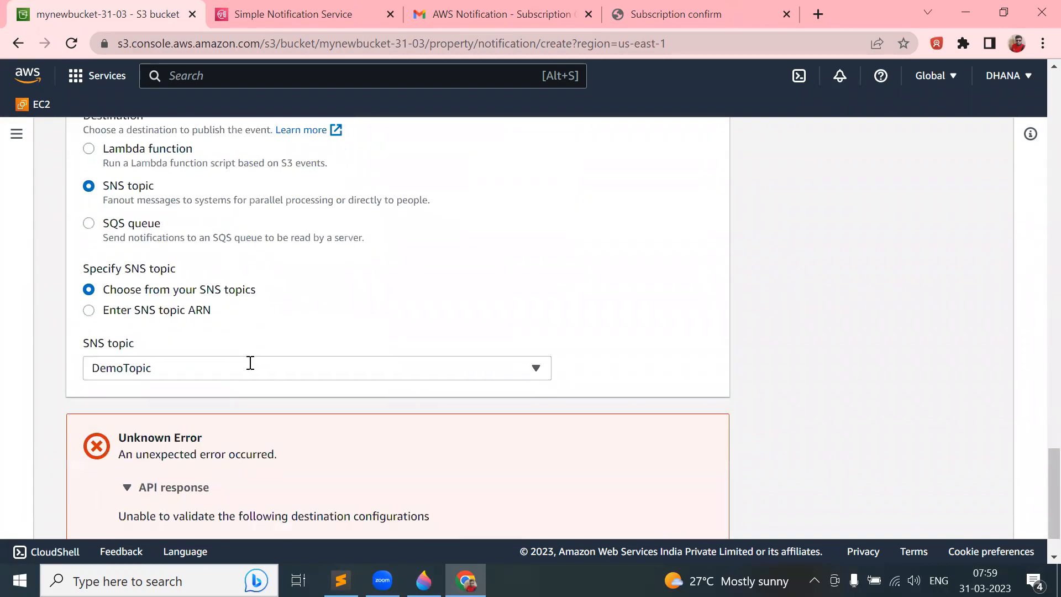
pyautogui.scroll(-1, 251, 364)
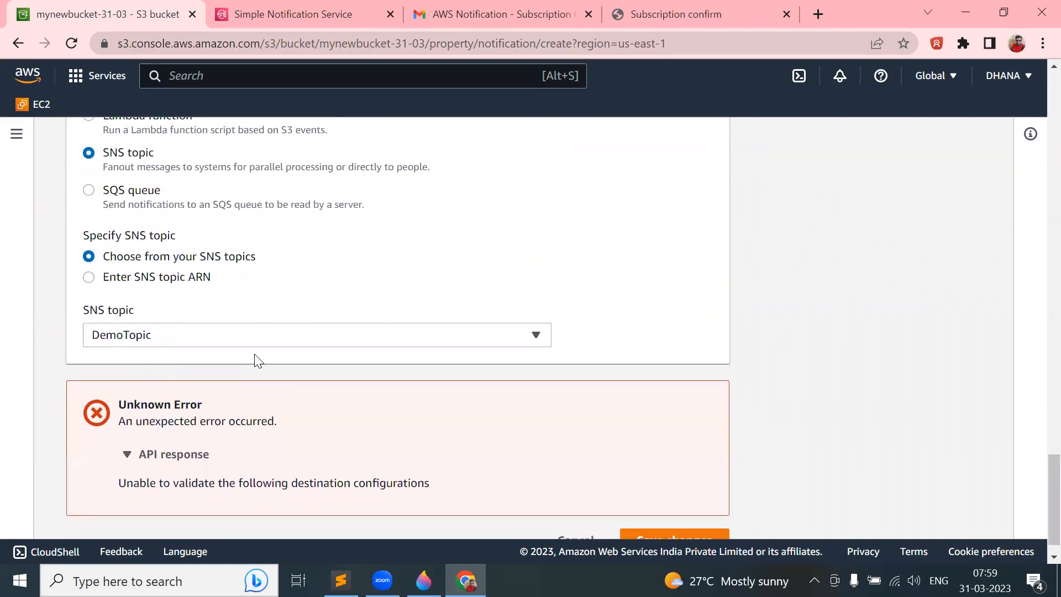
pyautogui.click(272, 329)
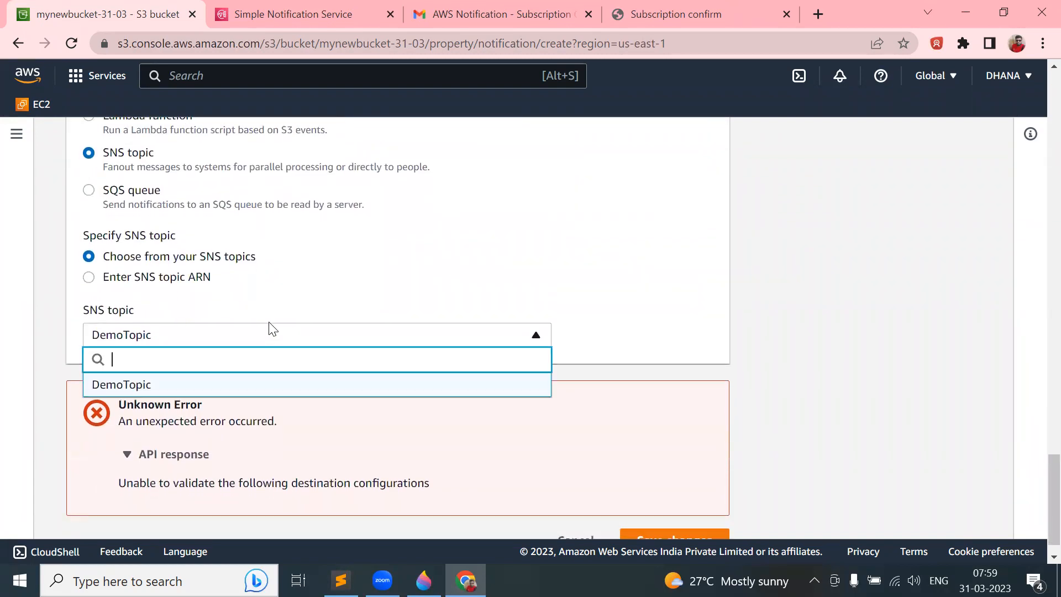
pyautogui.click(237, 382)
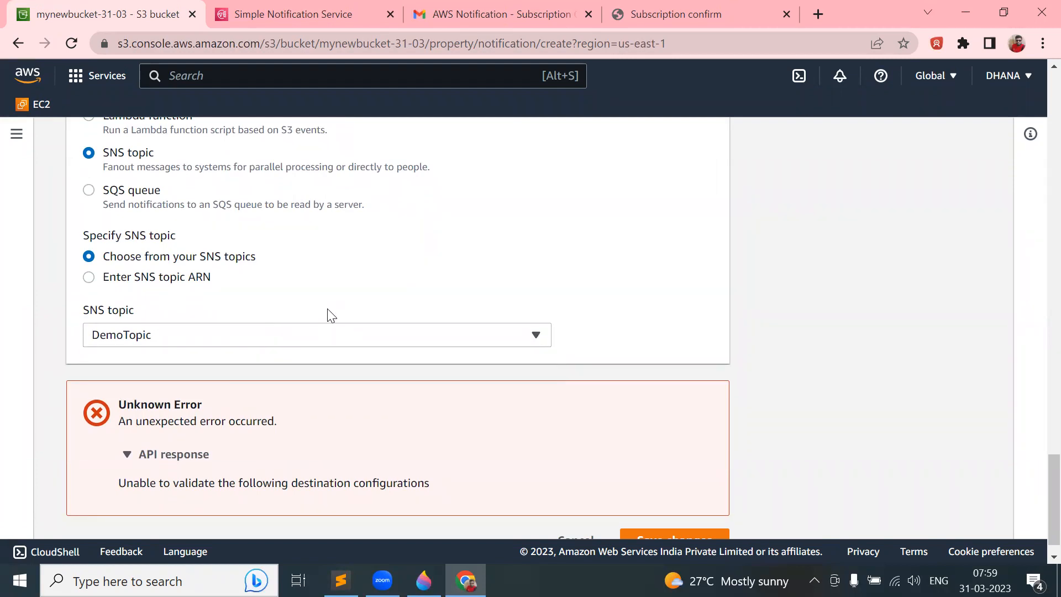
# - Paste the DemoTopic subscription ARN as the SNS topic ARN and save, triggering a pattern-mismatch error
pyautogui.click(164, 279)
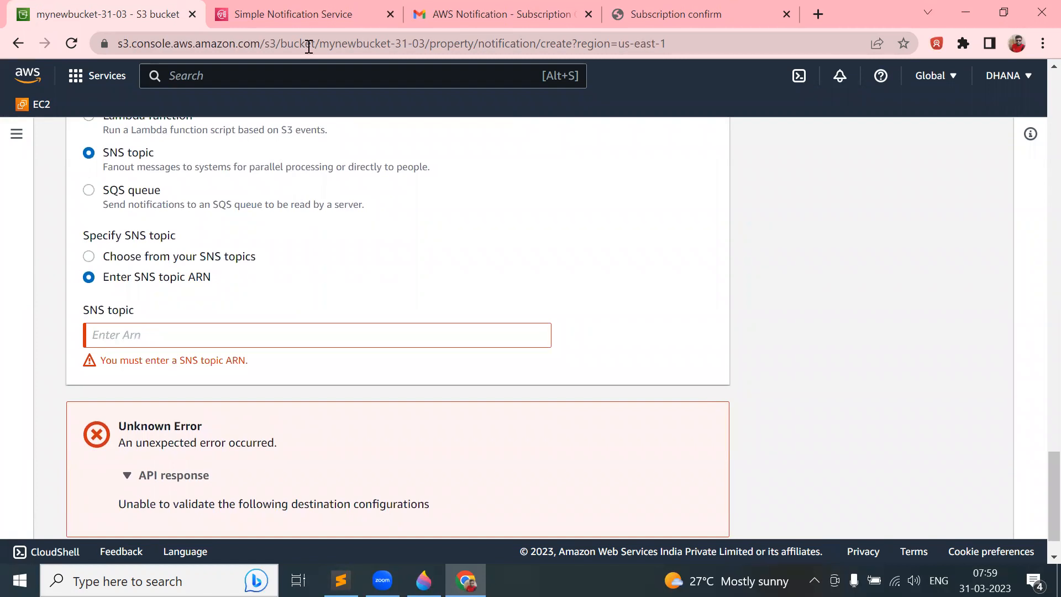
pyautogui.click(317, 10)
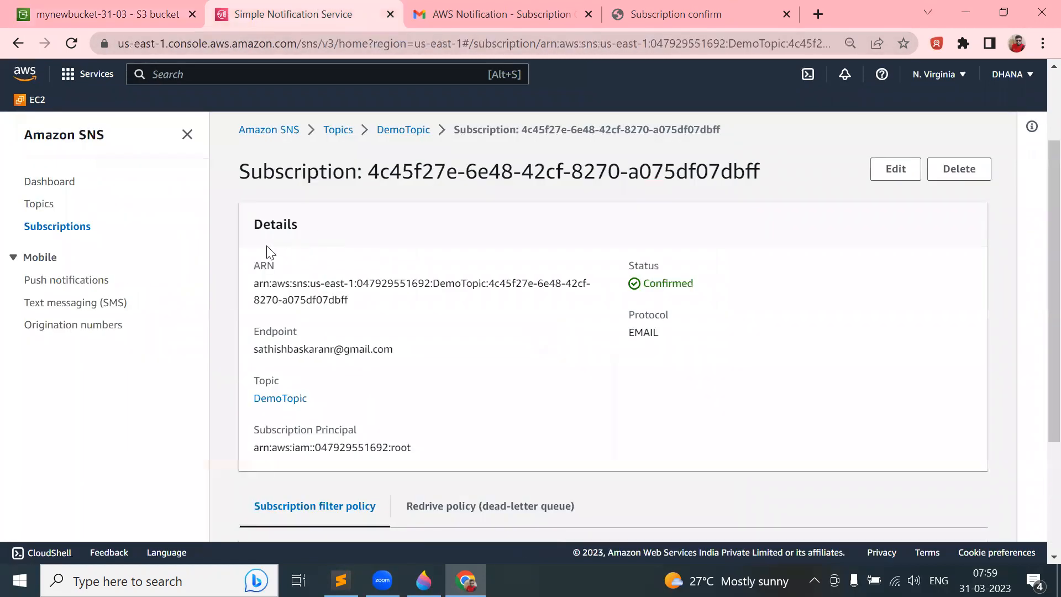
pyautogui.moveTo(250, 281); pyautogui.dragTo(361, 304)
pyautogui.hotkey('ctrl', 'c')
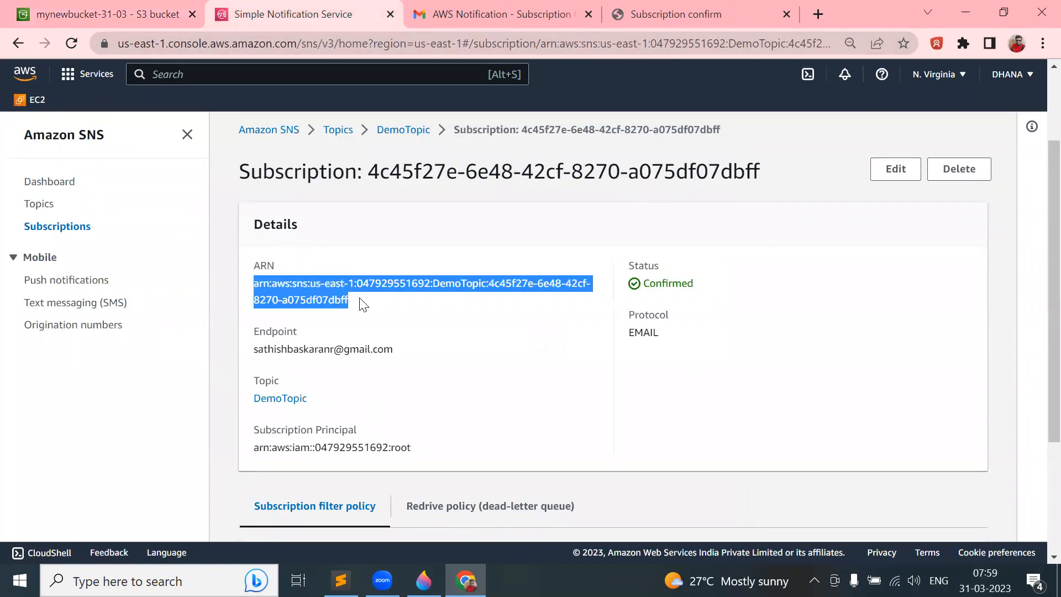
pyautogui.click(100, 12)
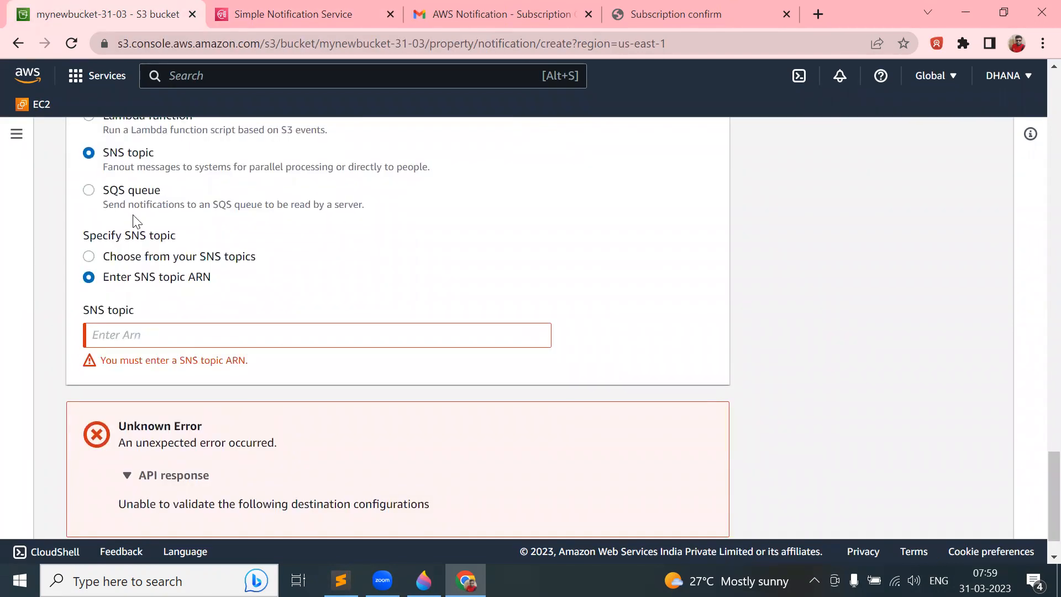
pyautogui.click(106, 333)
pyautogui.hotkey('ctrl', 'v')
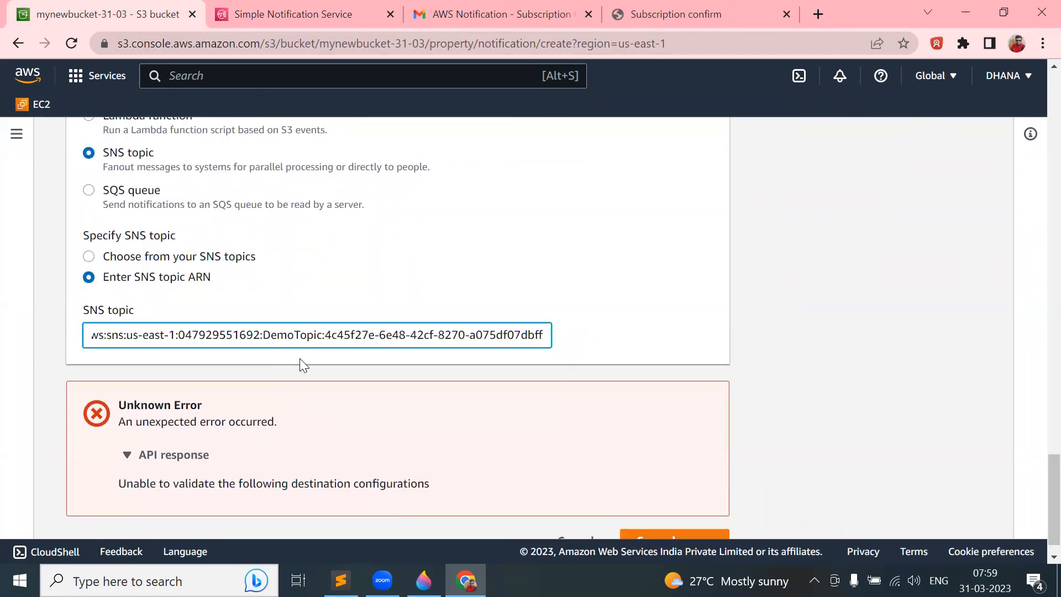
pyautogui.scroll(-1, 444, 397)
pyautogui.click(644, 510)
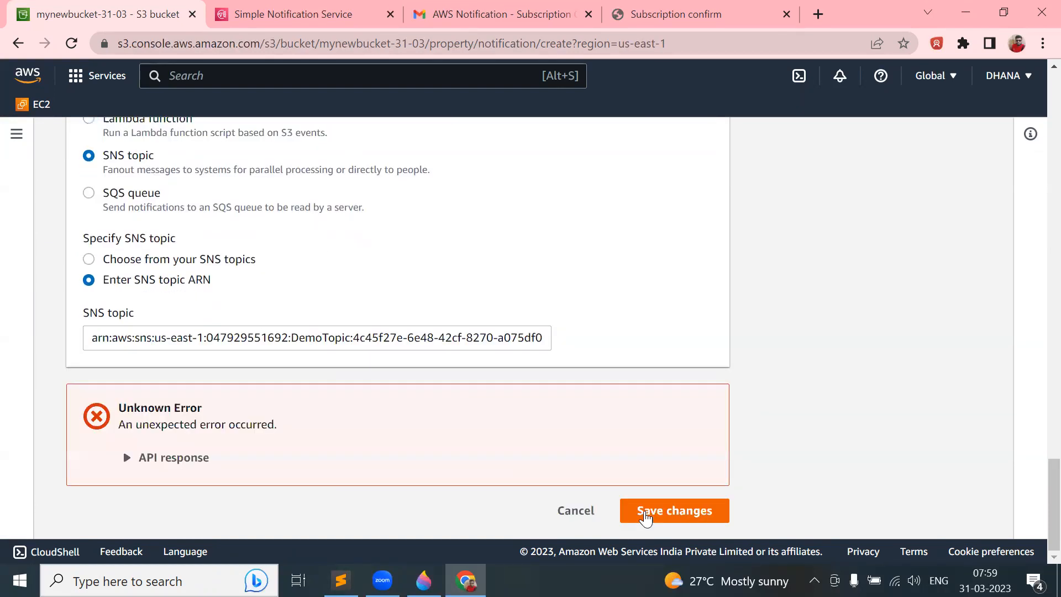
pyautogui.click(168, 458)
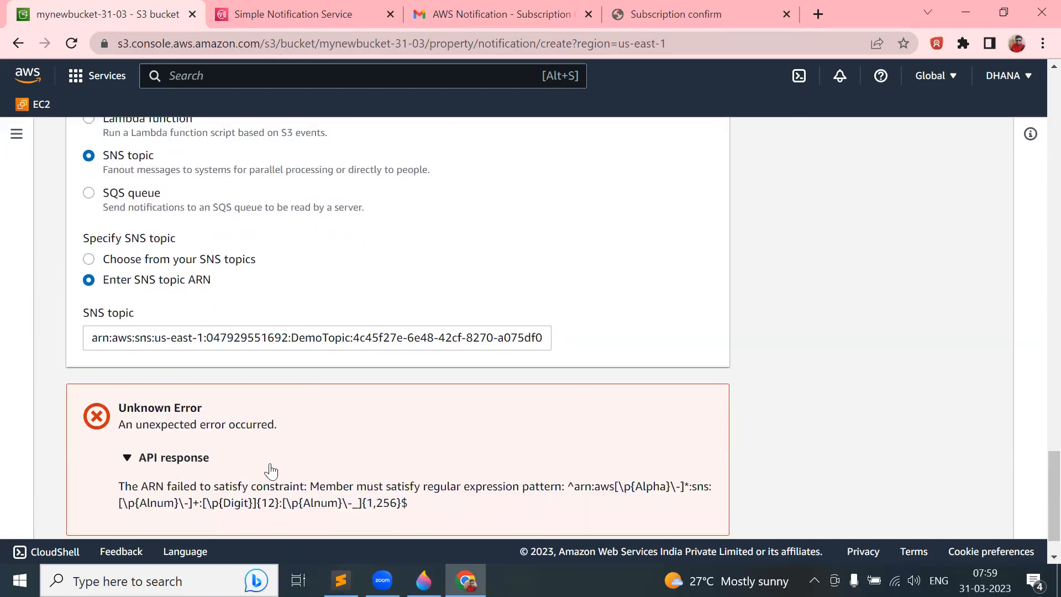
pyautogui.scroll(-1, 271, 471)
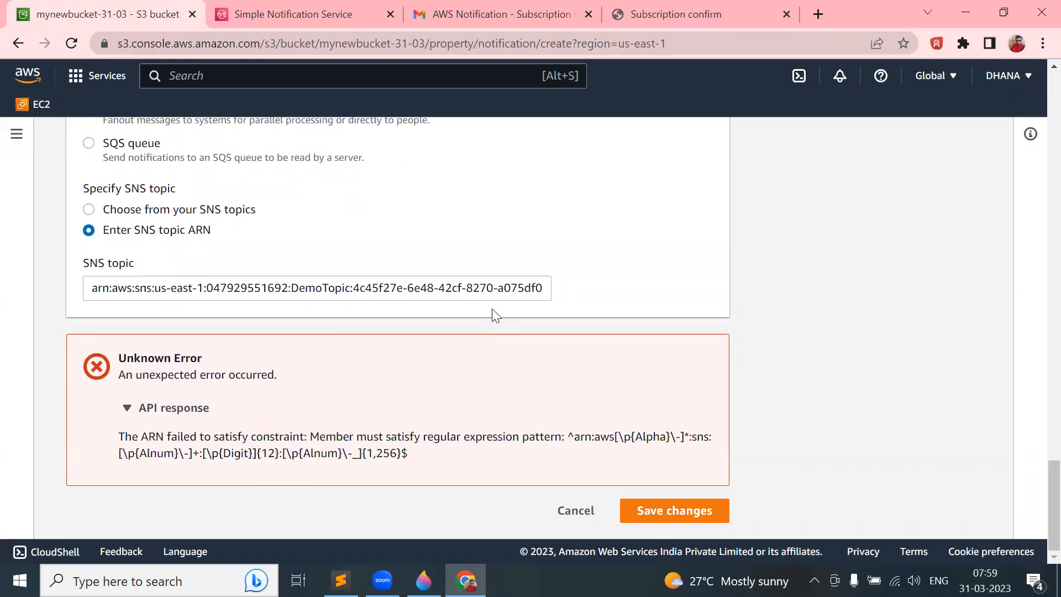
# - Clear the pasted ARN and reselect DemoTopic from the existing SNS topics
pyautogui.click(488, 282)
pyautogui.hotkey('ctrl', 'a')
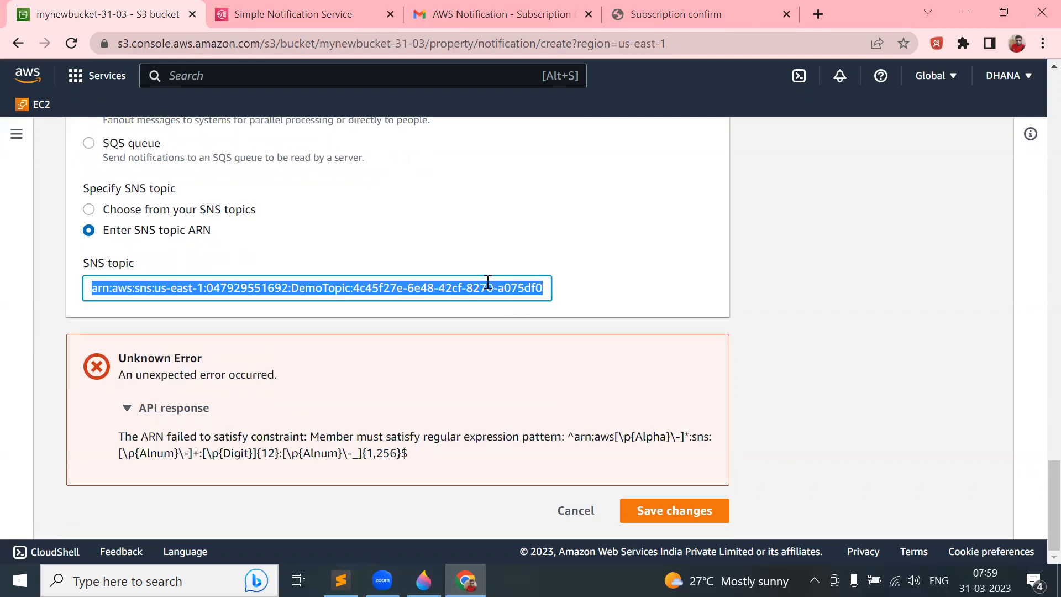
pyautogui.press('BackSpace')
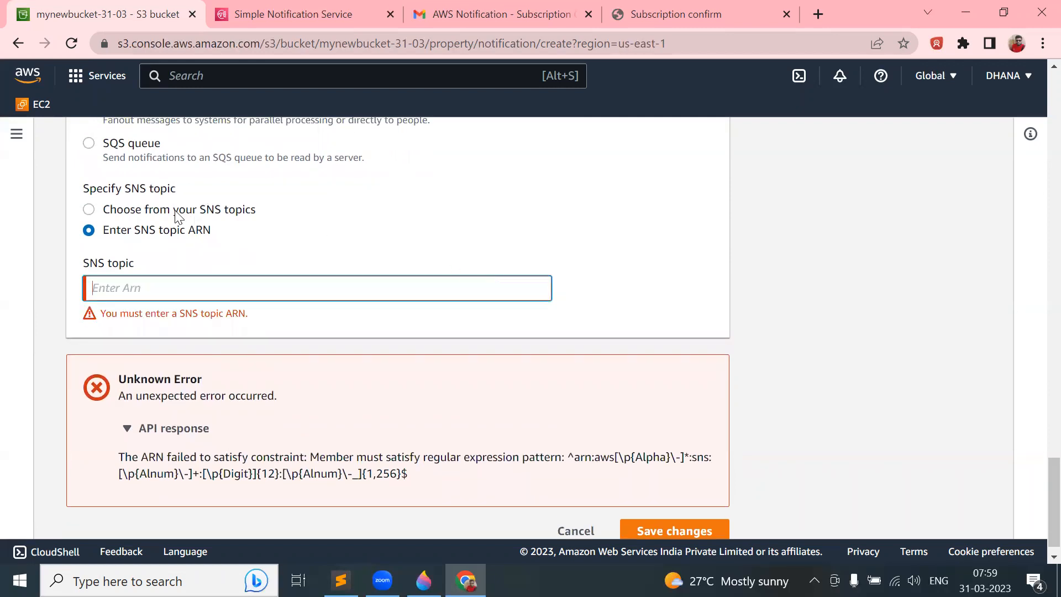
pyautogui.click(177, 215)
pyautogui.click(188, 295)
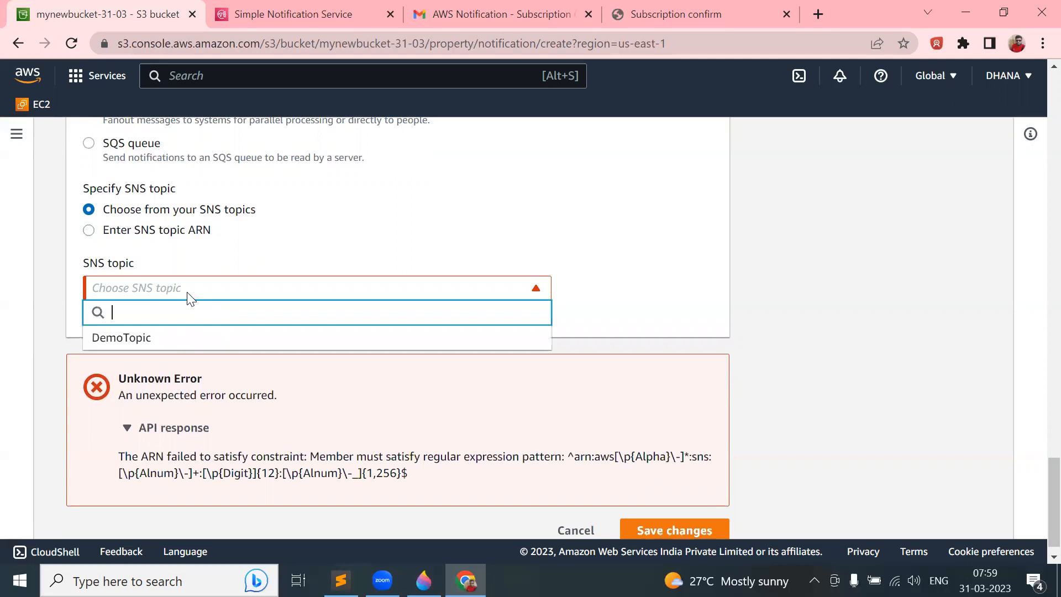
pyautogui.click(163, 341)
pyautogui.press('Return')
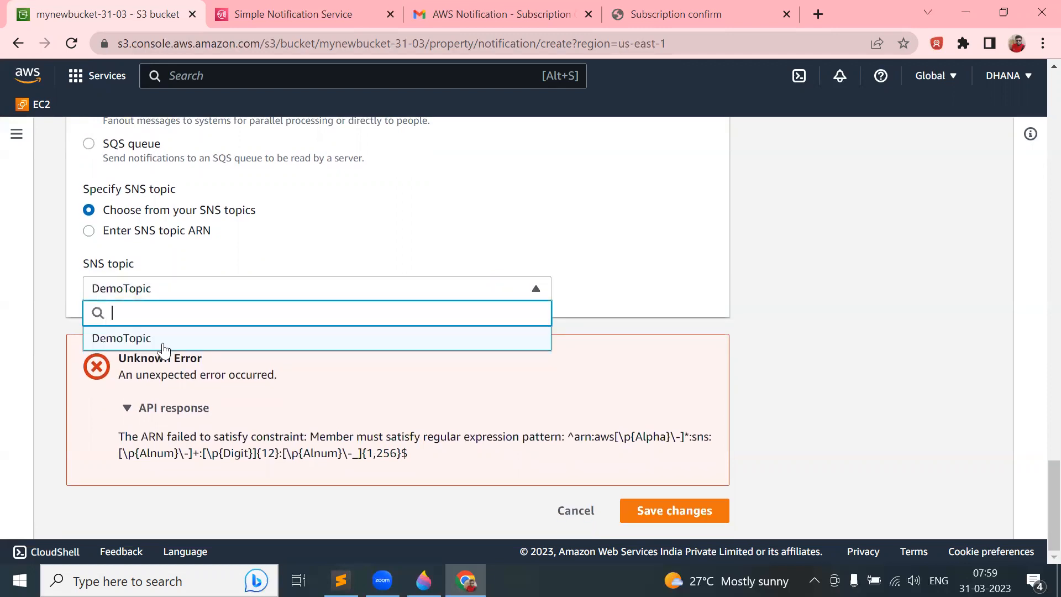
pyautogui.click(163, 346)
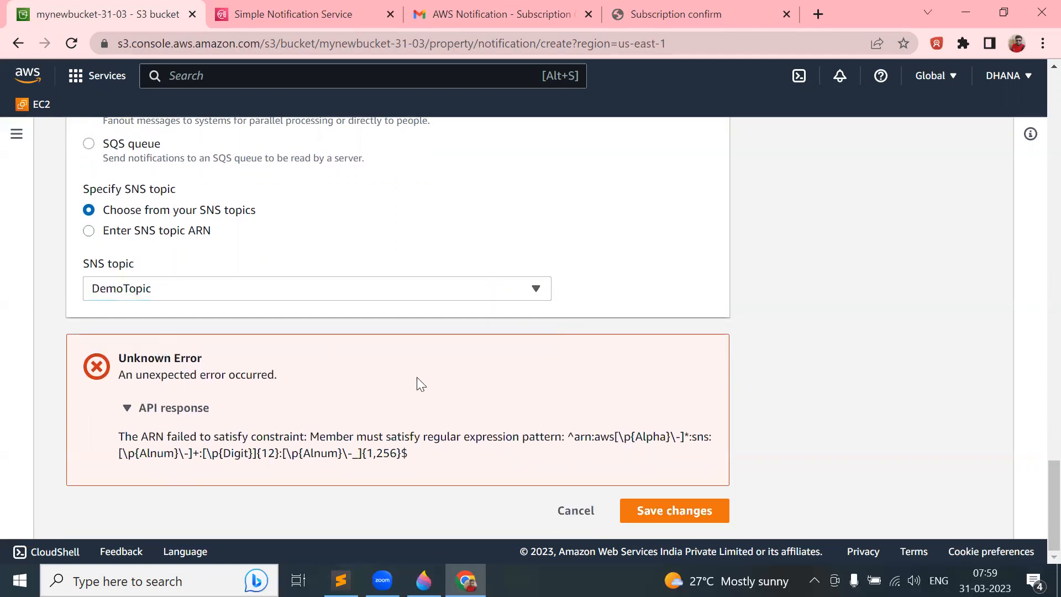
# - Retry saving DemoEvent and view the destination validation error details
pyautogui.click(673, 511)
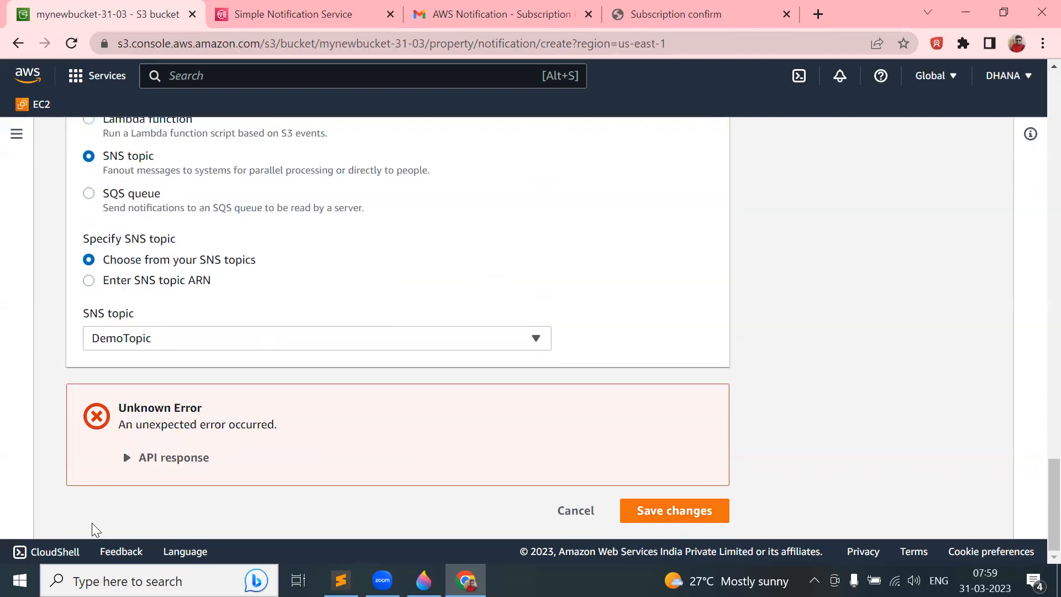
pyautogui.click(152, 460)
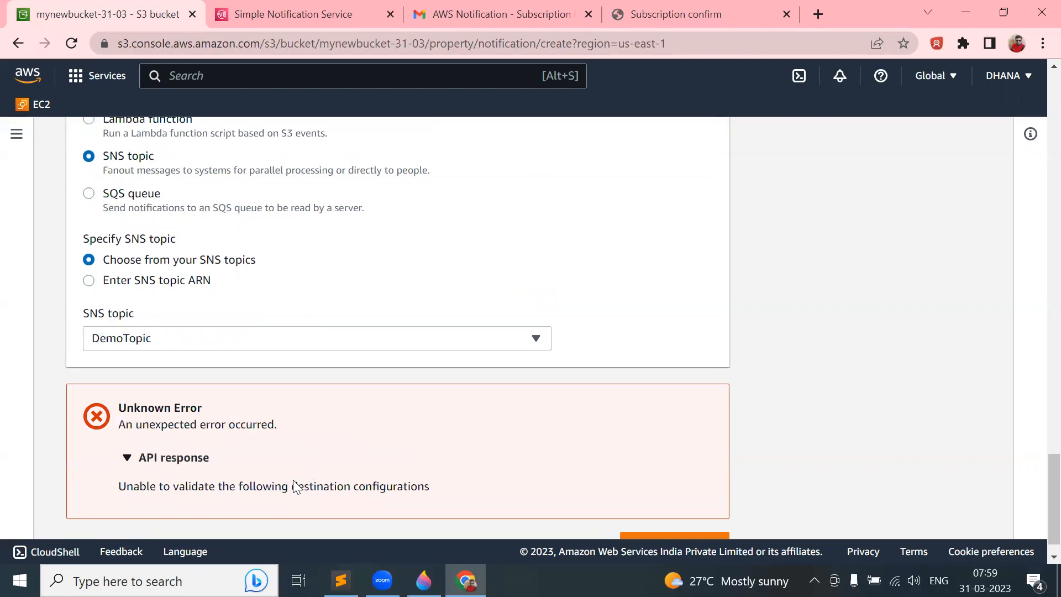
pyautogui.scroll(-1, 340, 484)
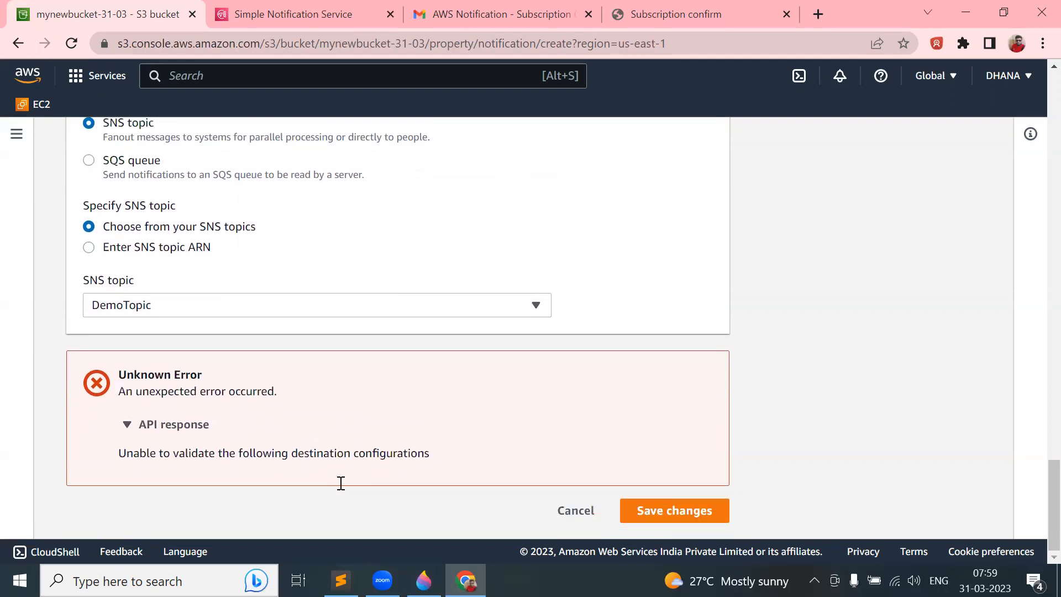
# - Open the DemoTopic page in SNS and select its confirmed email subscription
pyautogui.click(326, 7)
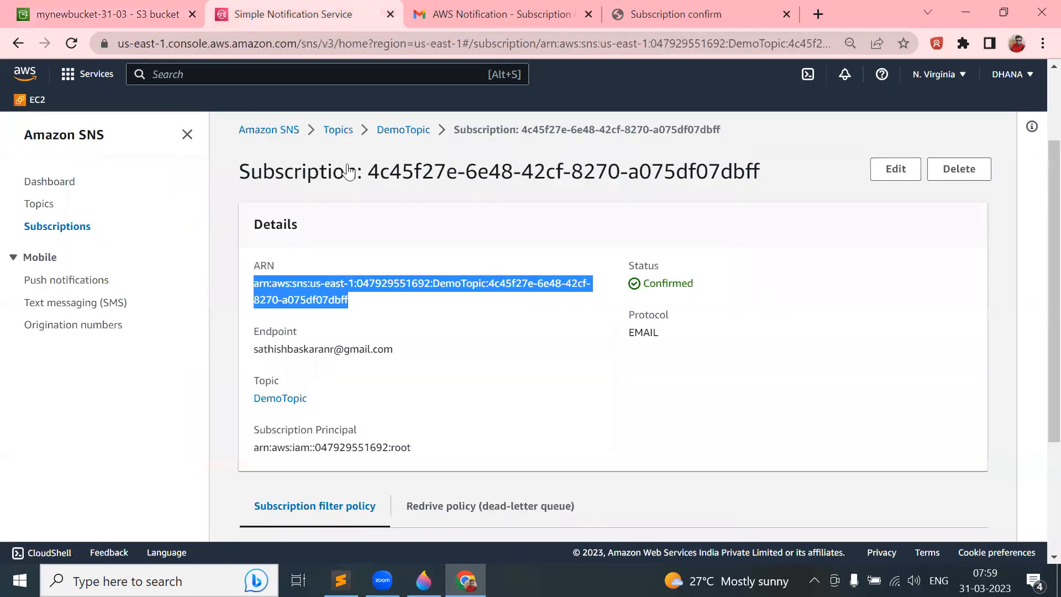
pyautogui.click(409, 133)
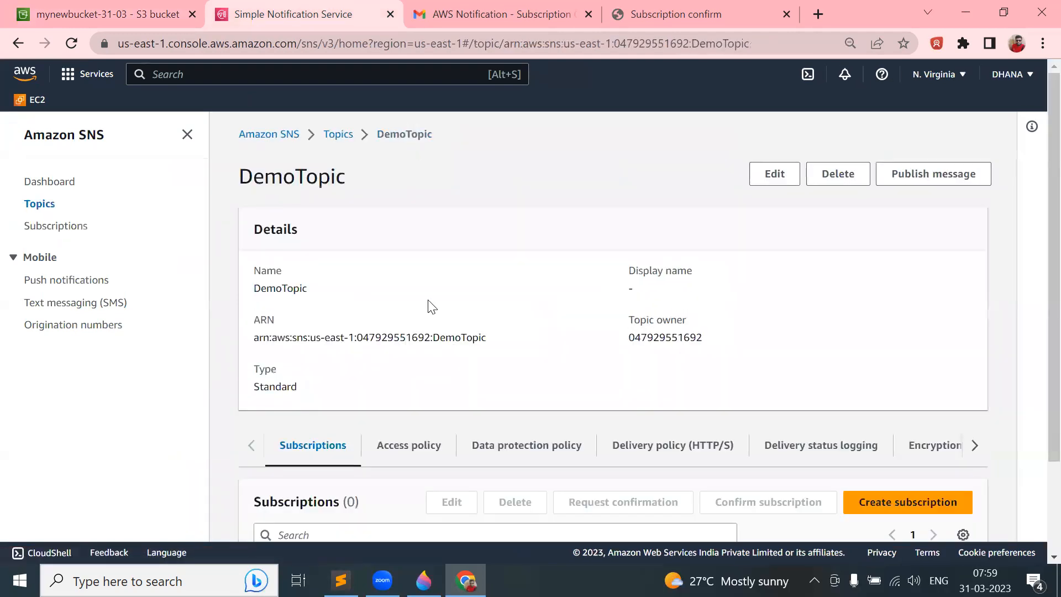
pyautogui.scroll(-1, 408, 330)
pyautogui.scroll(-1, 407, 330)
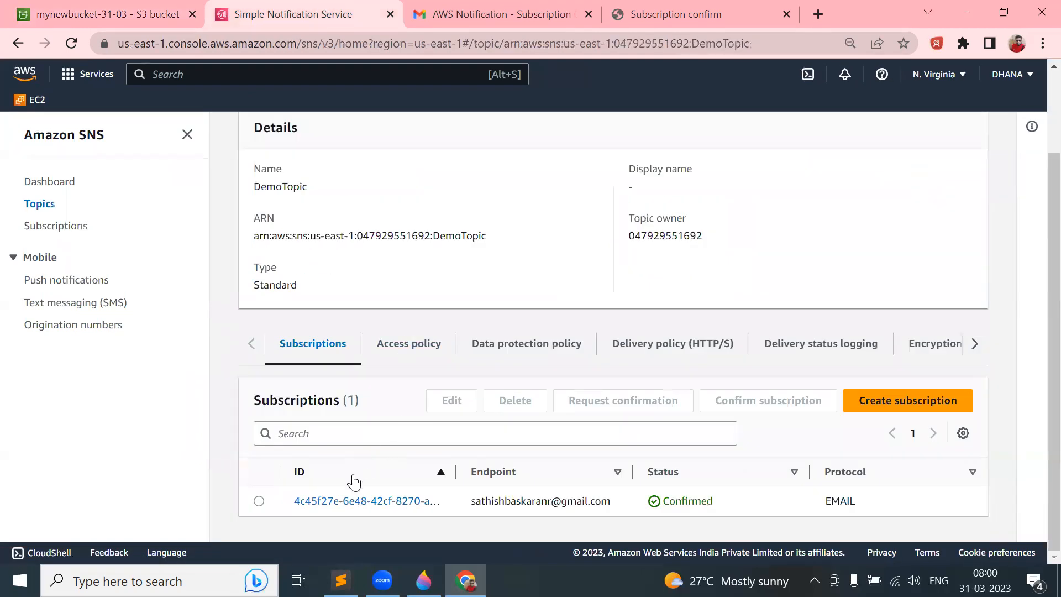
pyautogui.click(259, 501)
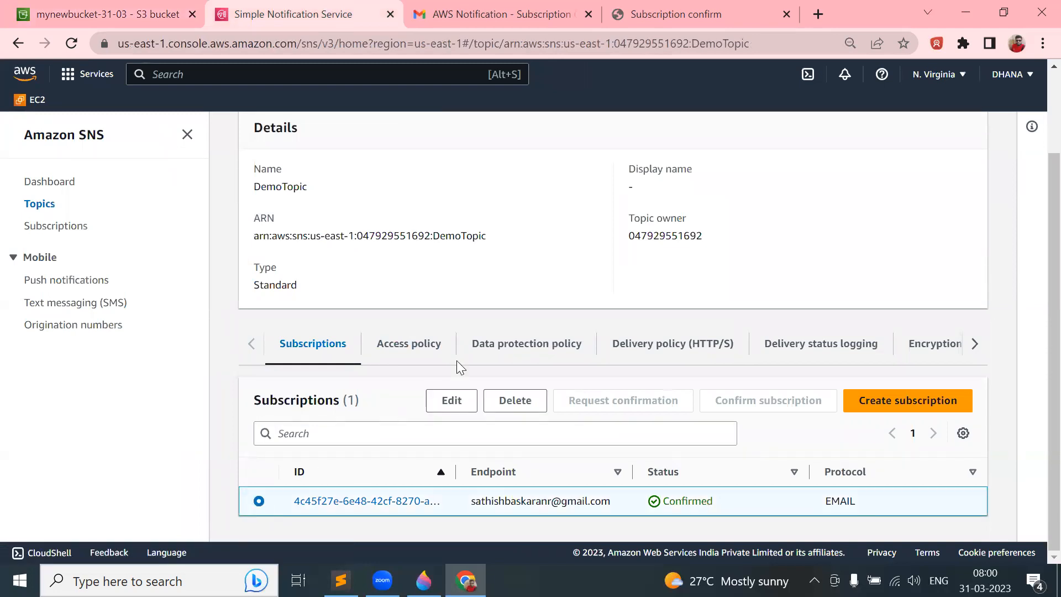
pyautogui.scroll(1, 483, 314)
pyautogui.scroll(-1, 483, 313)
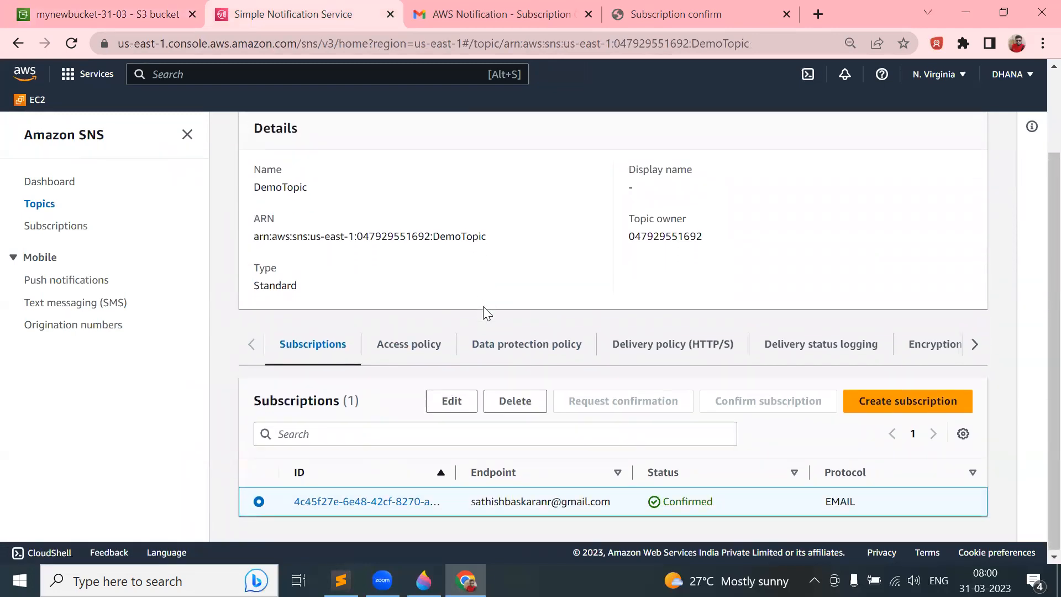
pyautogui.scroll(2, 483, 313)
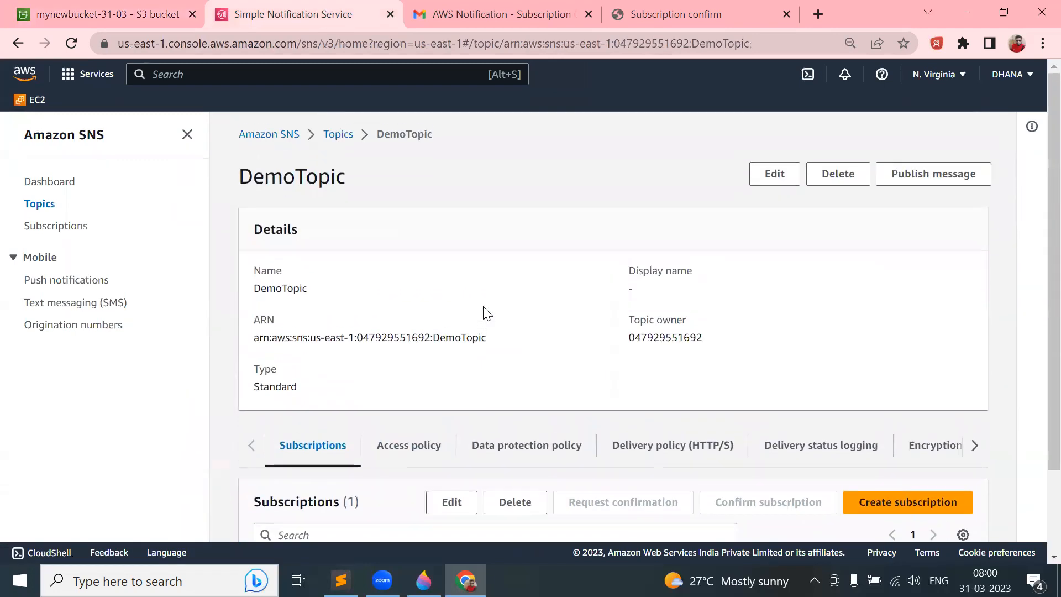
# - View DemoTopic's access policy and open the 'Example cases for Amazon SNS access control' guide
pyautogui.click(419, 434)
pyautogui.scroll(-5, 475, 369)
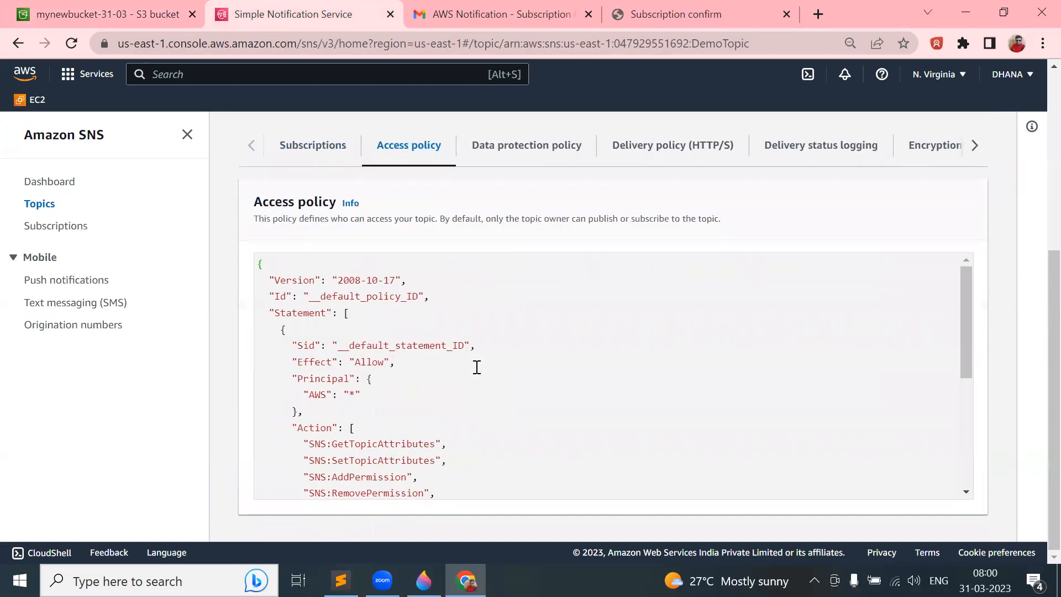
pyautogui.moveTo(969, 330)
pyautogui.mouseDown()
pyautogui.moveTo(982, 441)
pyautogui.moveTo(983, 338)
pyautogui.mouseUp()
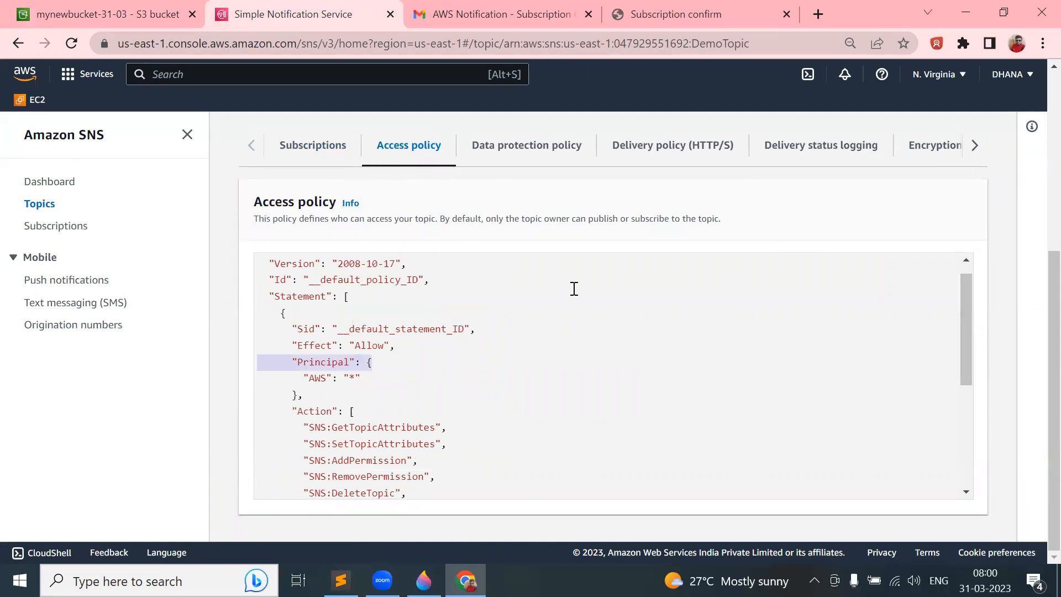
pyautogui.scroll(1, 574, 289)
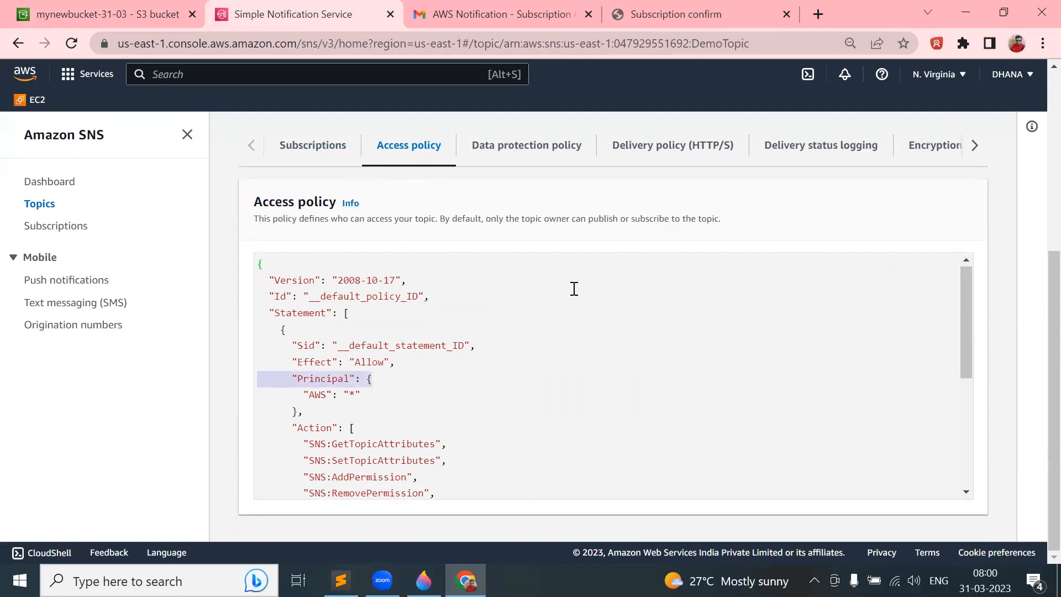
pyautogui.click(352, 203)
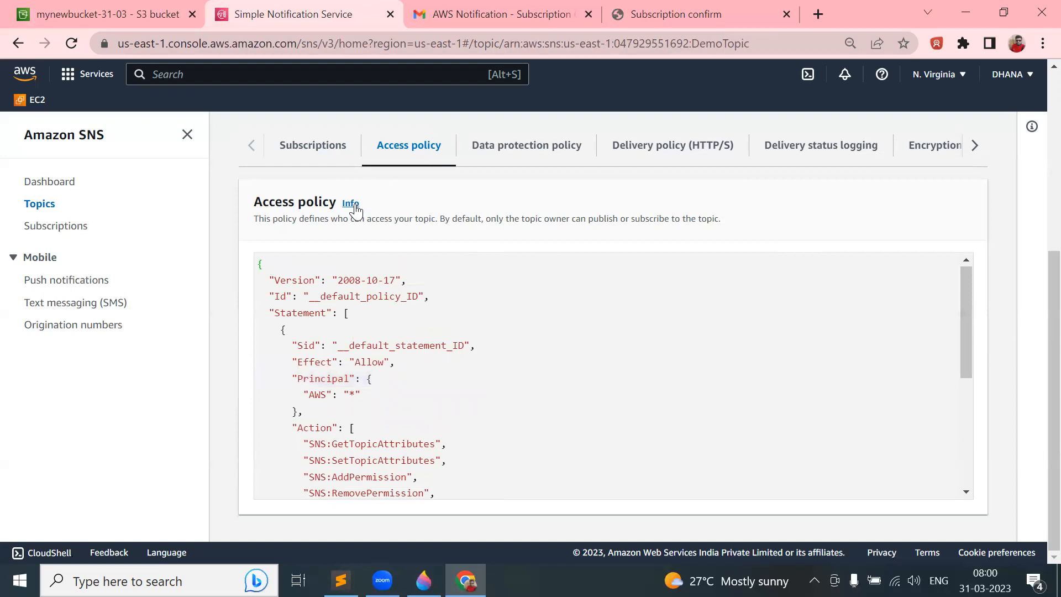
pyautogui.click(1001, 326)
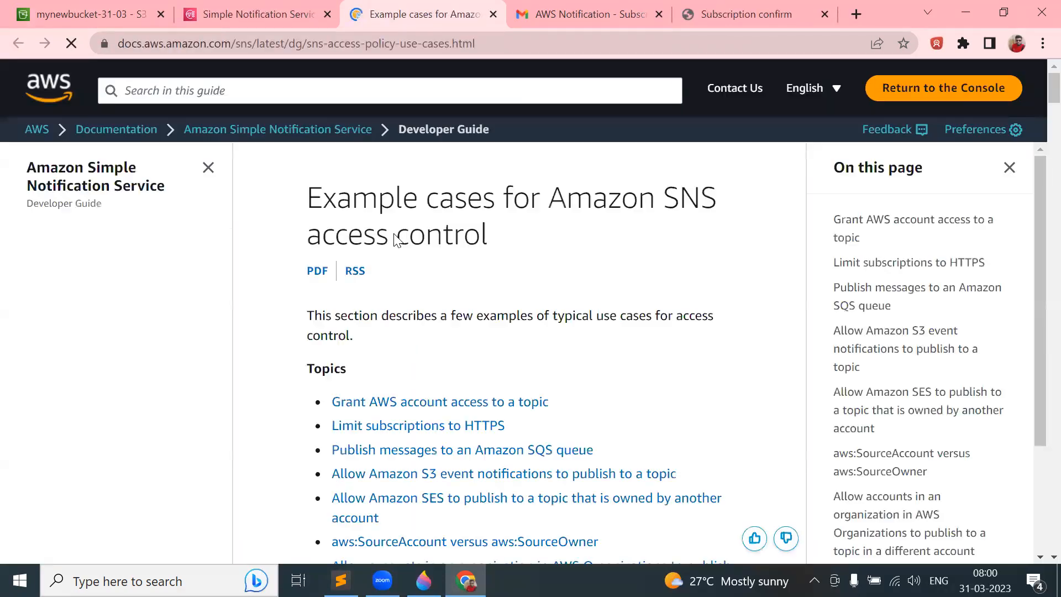
# - Copy the example policy from 'Allow Amazon S3 event notifications to publish to a topic'
pyautogui.scroll(-4, 390, 312)
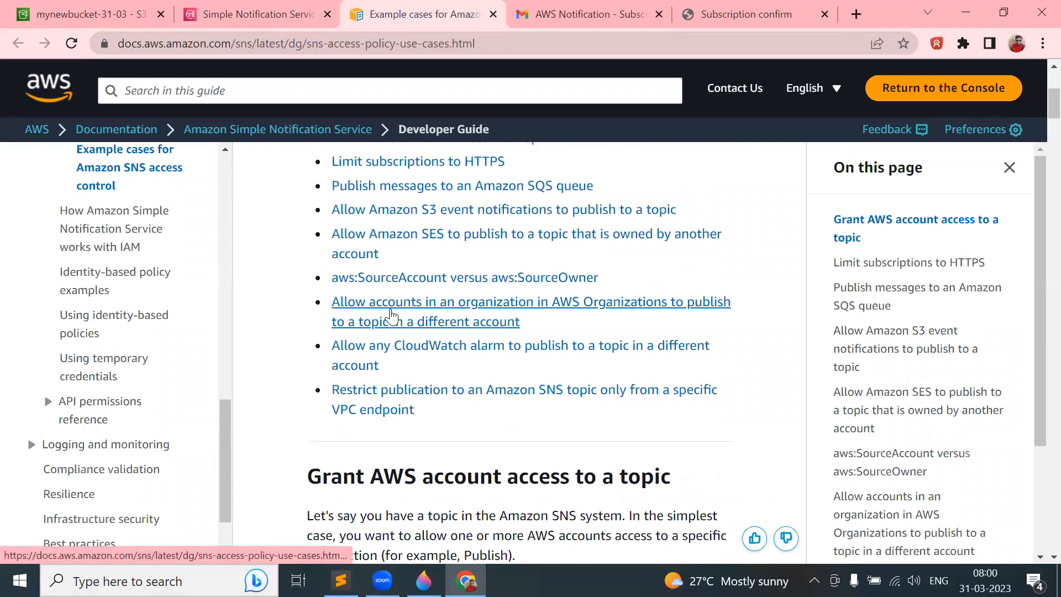
pyautogui.scroll(1, 387, 309)
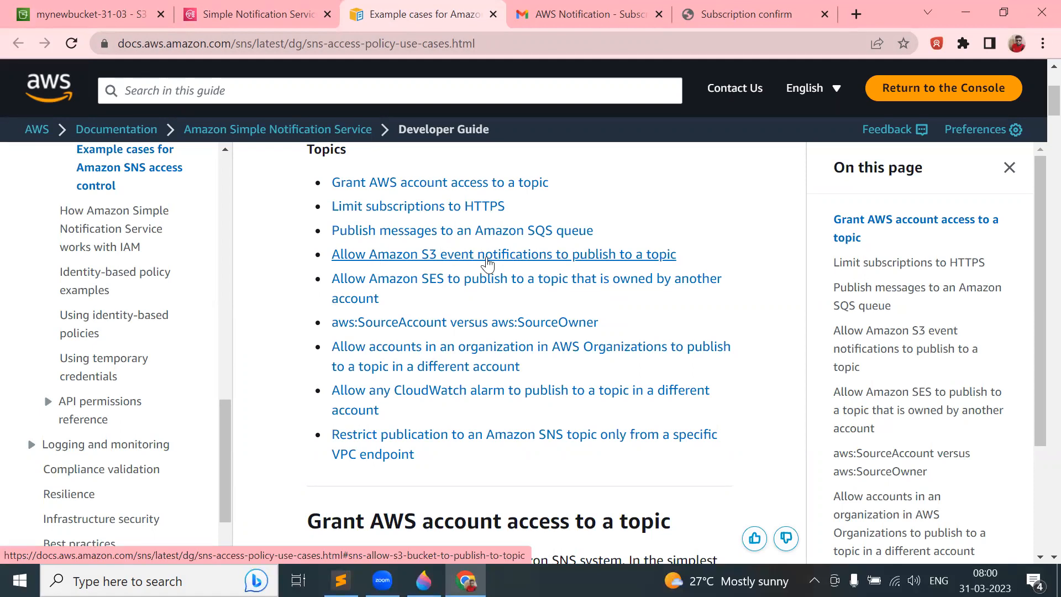
pyautogui.click(486, 264)
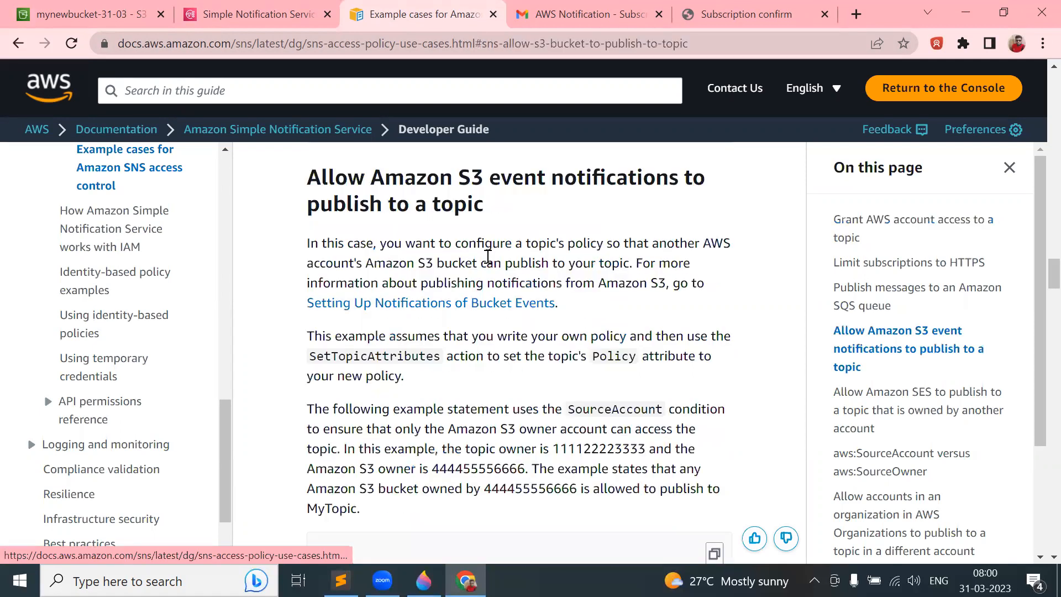
pyautogui.scroll(-6, 480, 403)
pyautogui.scroll(-1, 481, 402)
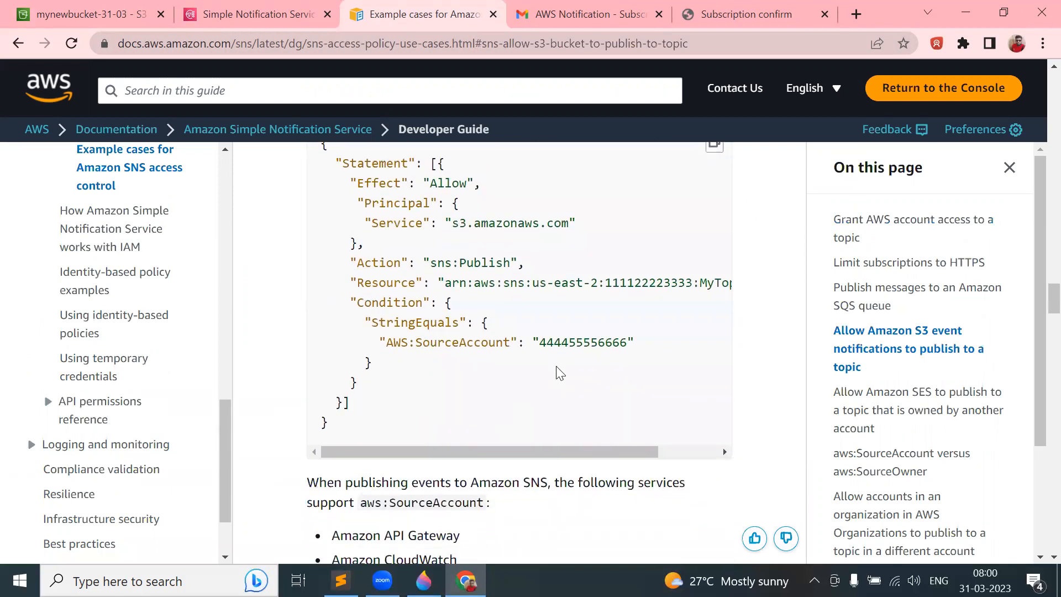
pyautogui.scroll(3, 559, 371)
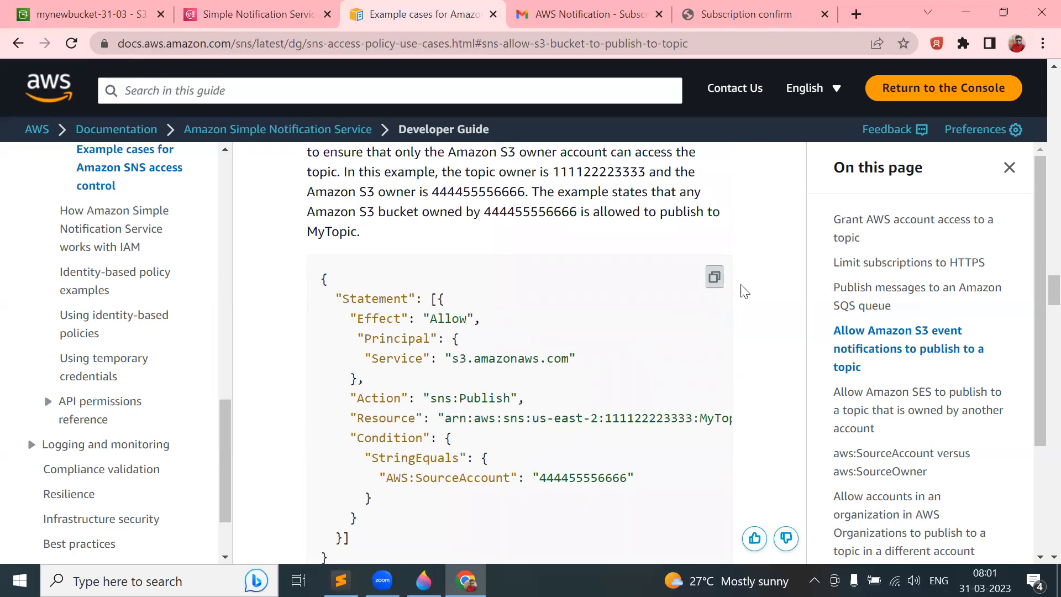
pyautogui.click(713, 279)
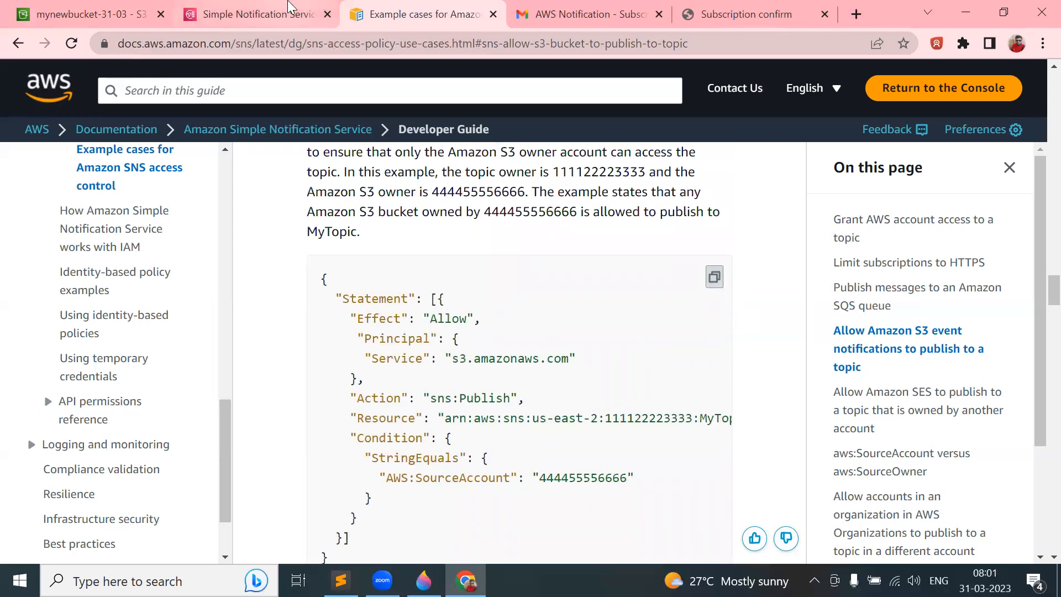
# - Return to DemoTopic in SNS and start editing the topic
pyautogui.click(295, 10)
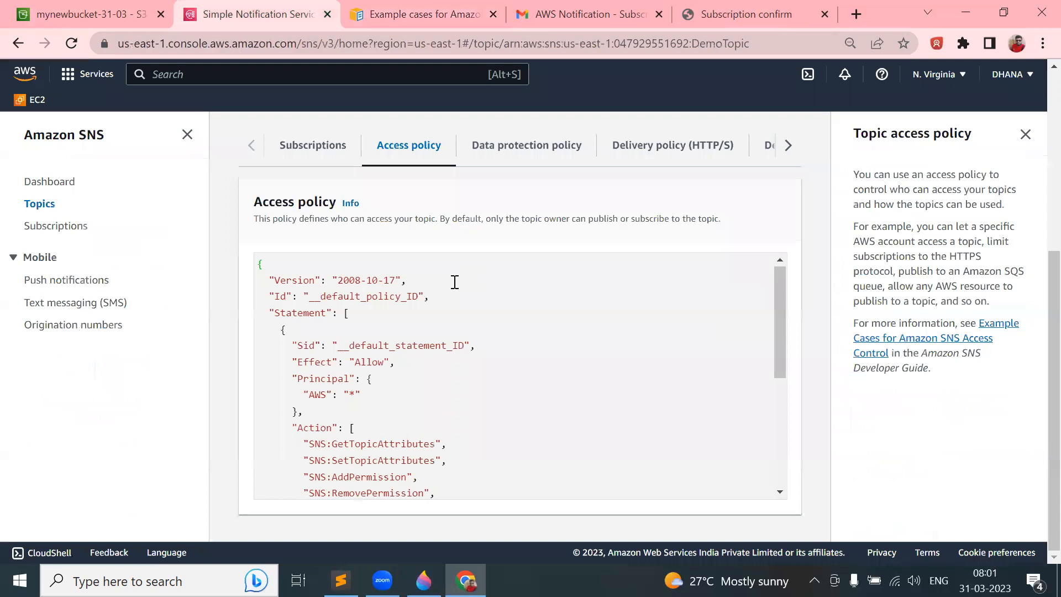
pyautogui.scroll(4, 454, 282)
pyautogui.scroll(-4, 454, 282)
pyautogui.scroll(4, 455, 282)
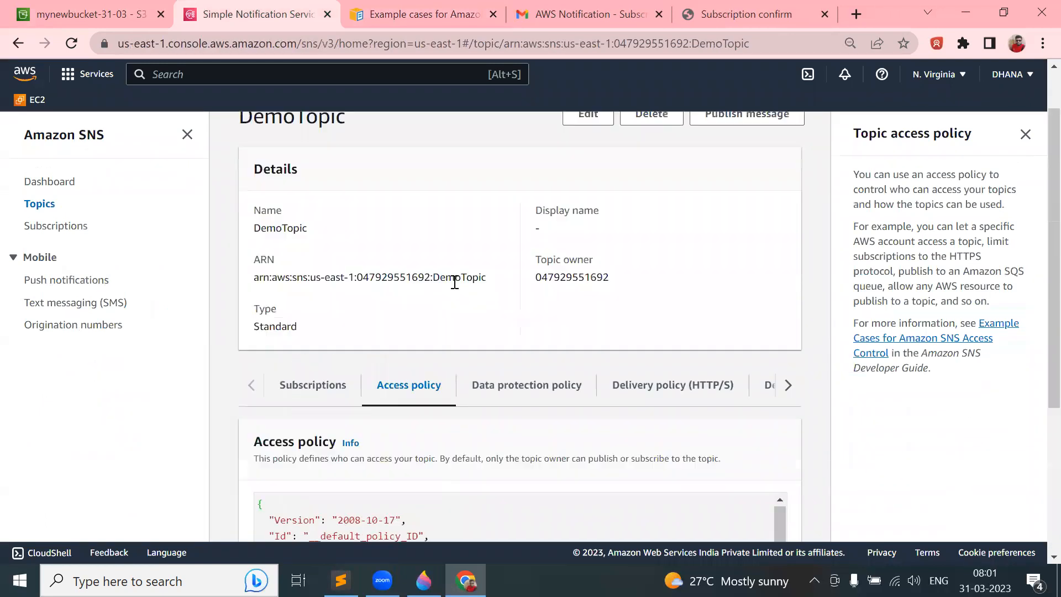
pyautogui.scroll(1, 454, 281)
pyautogui.click(594, 176)
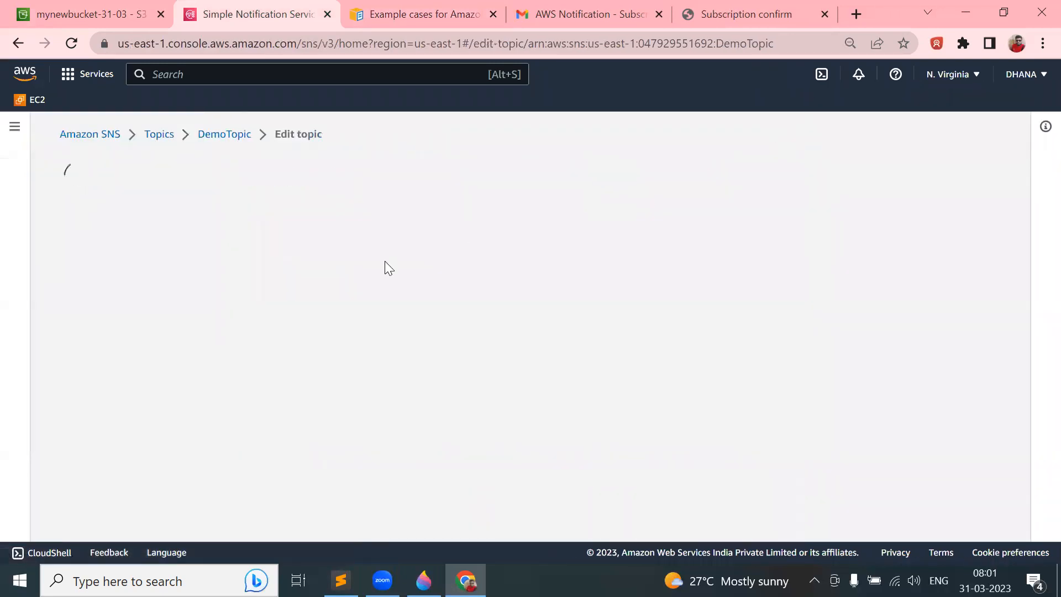
# - Replace DemoTopic's entire access policy JSON with the copied S3-publish example
pyautogui.scroll(-6, 365, 275)
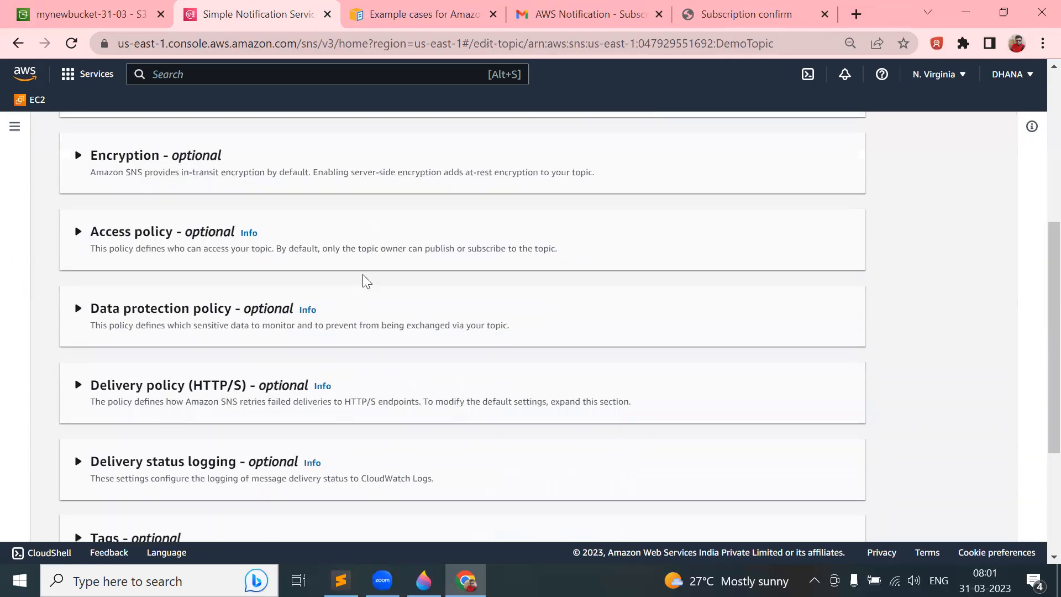
pyautogui.click(88, 247)
pyautogui.click(217, 349)
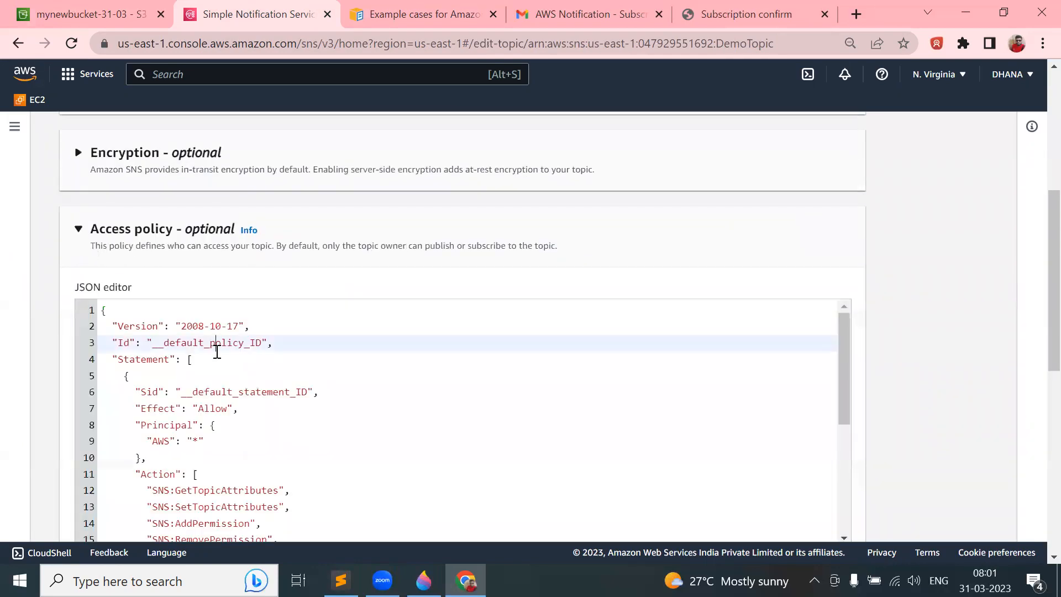
pyautogui.hotkey('ctrl', 'a')
pyautogui.hotkey('ctrl', 'v')
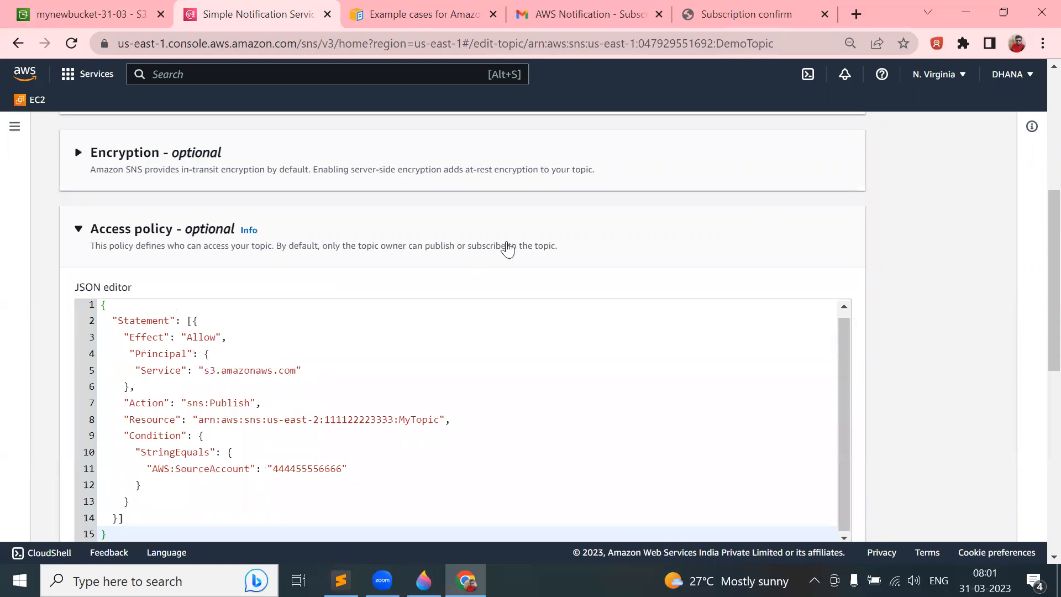
pyautogui.scroll(-3, 509, 249)
pyautogui.scroll(1, 508, 243)
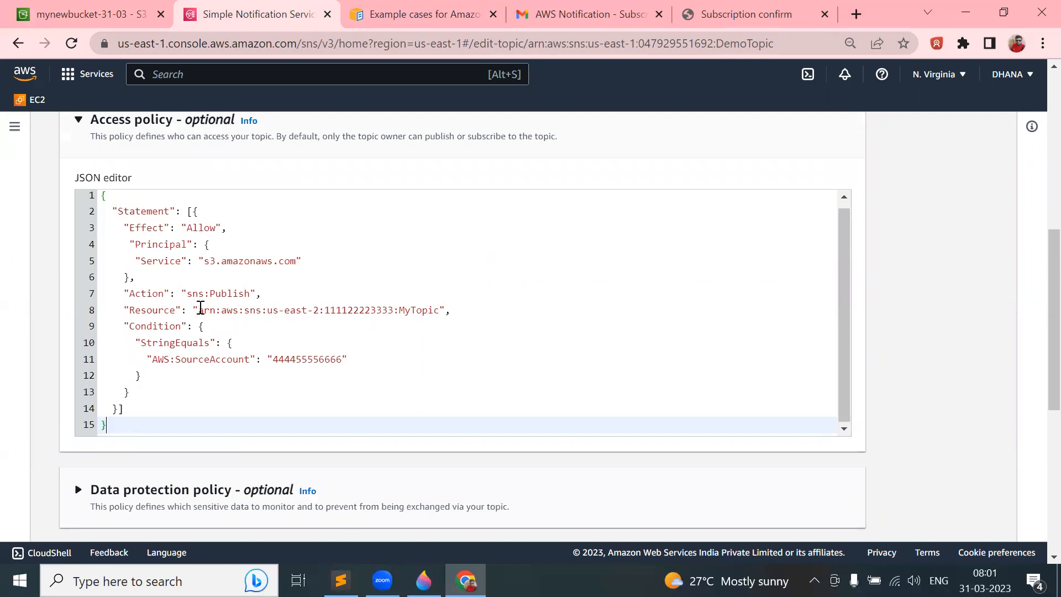
pyautogui.click(113, 11)
pyautogui.scroll(15, 318, 253)
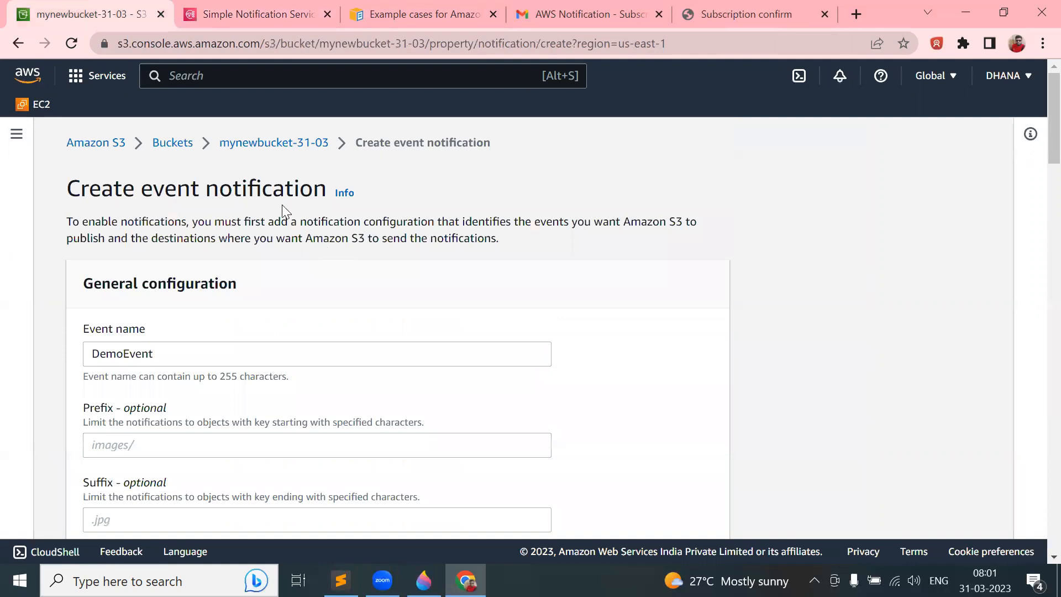
# - Open bucket mynewbucket-31-03 and review its Permissions settings
pyautogui.click(173, 143)
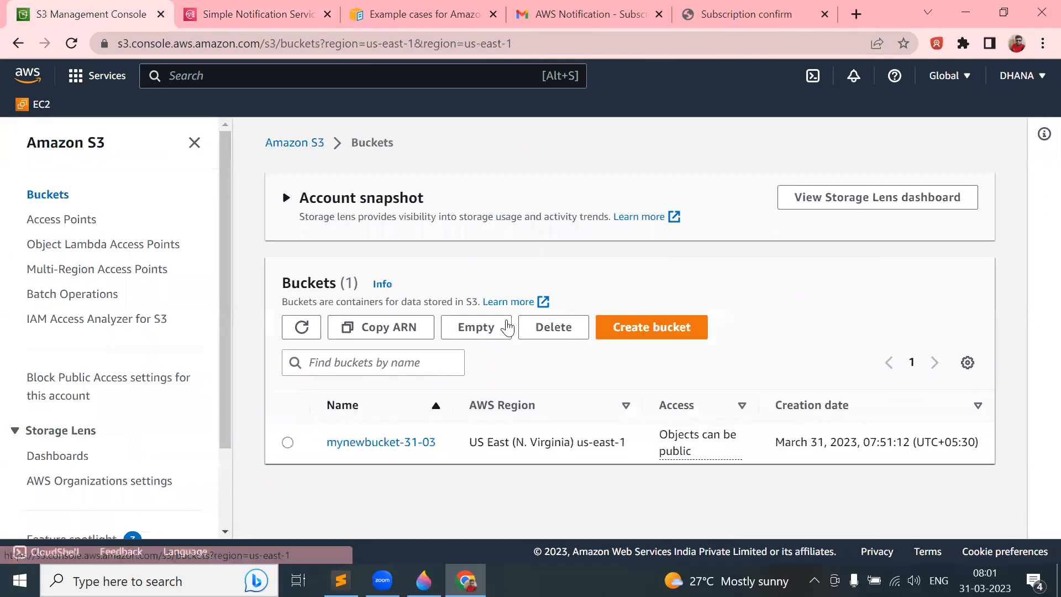
pyautogui.click(382, 443)
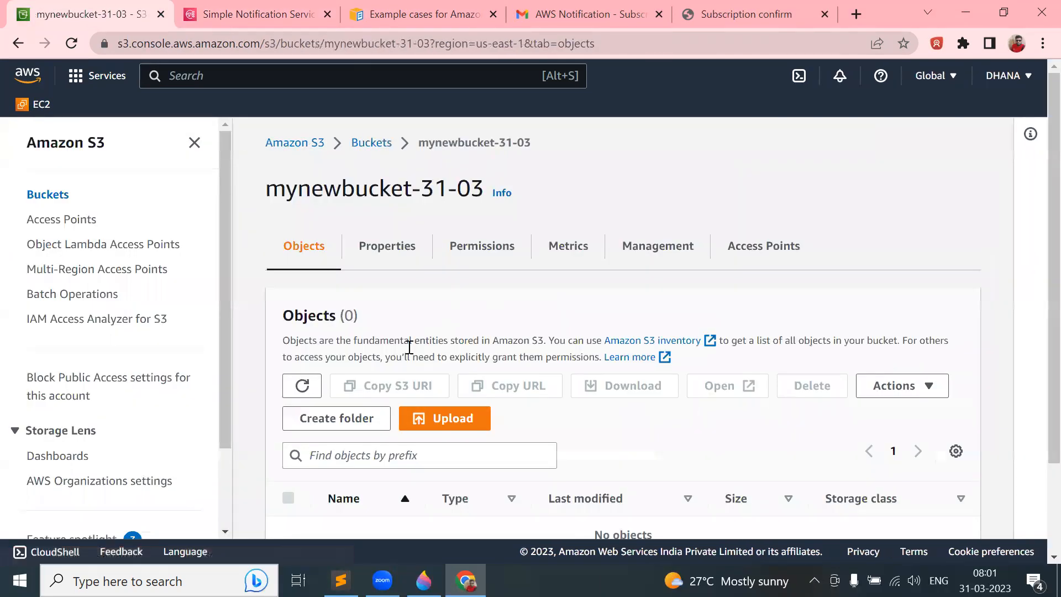
pyautogui.scroll(-2, 419, 389)
pyautogui.scroll(2, 417, 395)
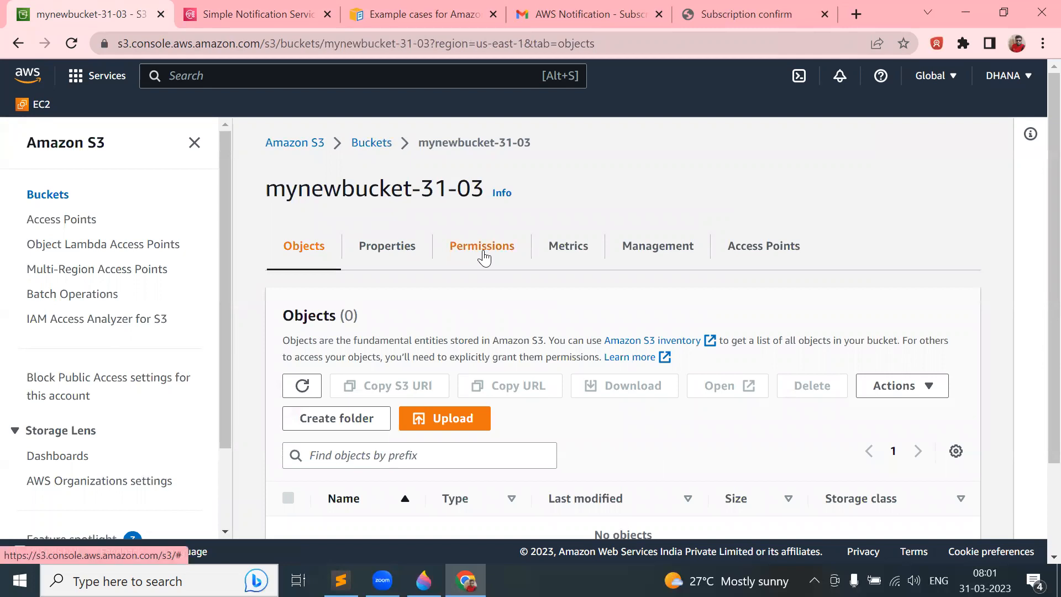
pyautogui.click(483, 256)
pyautogui.scroll(-6, 433, 336)
pyautogui.scroll(-10, 433, 336)
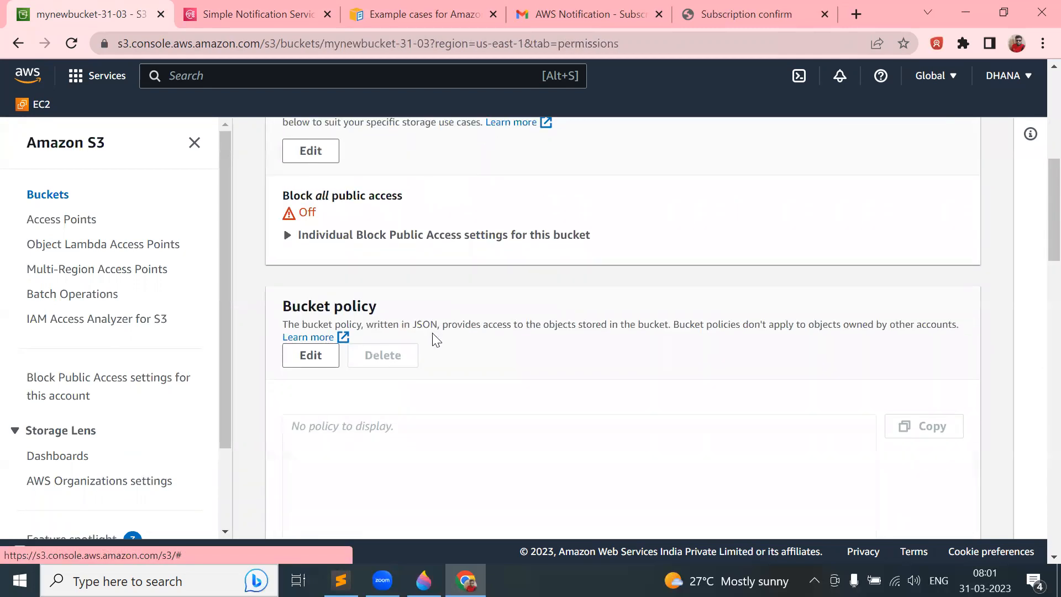
pyautogui.scroll(-3, 435, 338)
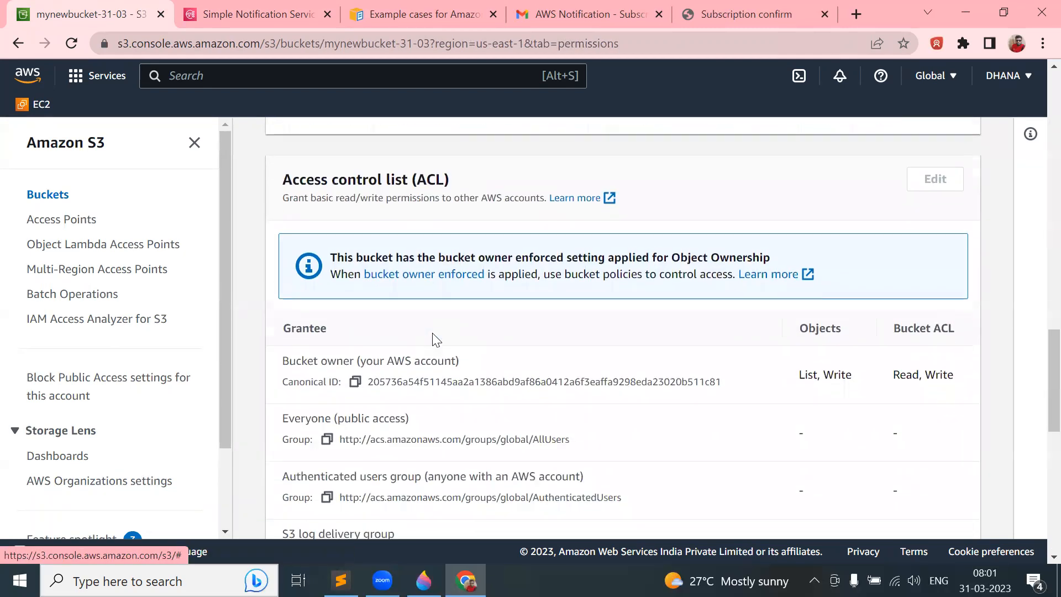
pyautogui.scroll(-1, 435, 338)
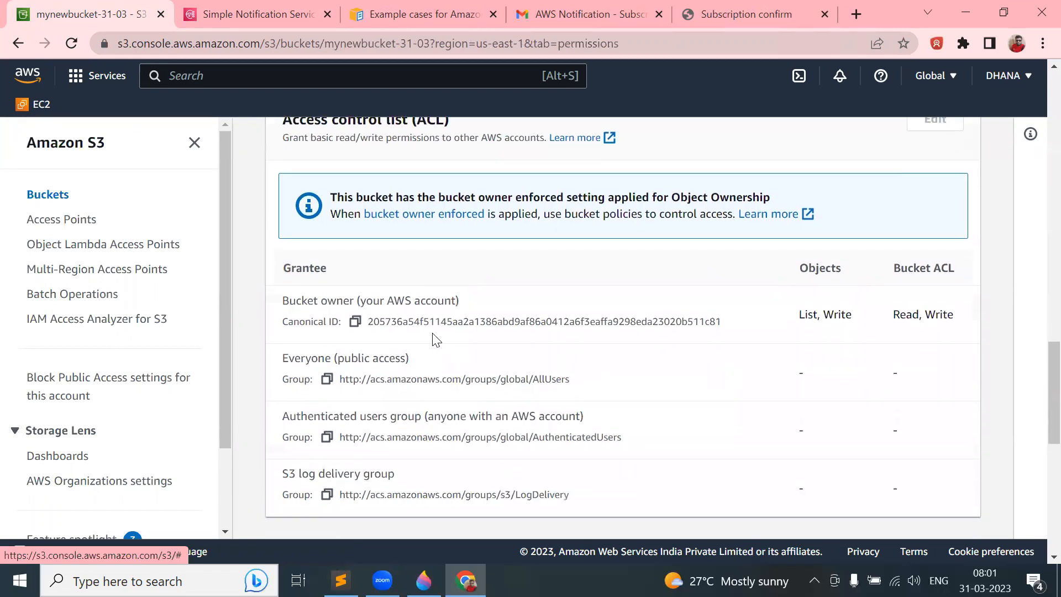
pyautogui.scroll(-10, 435, 338)
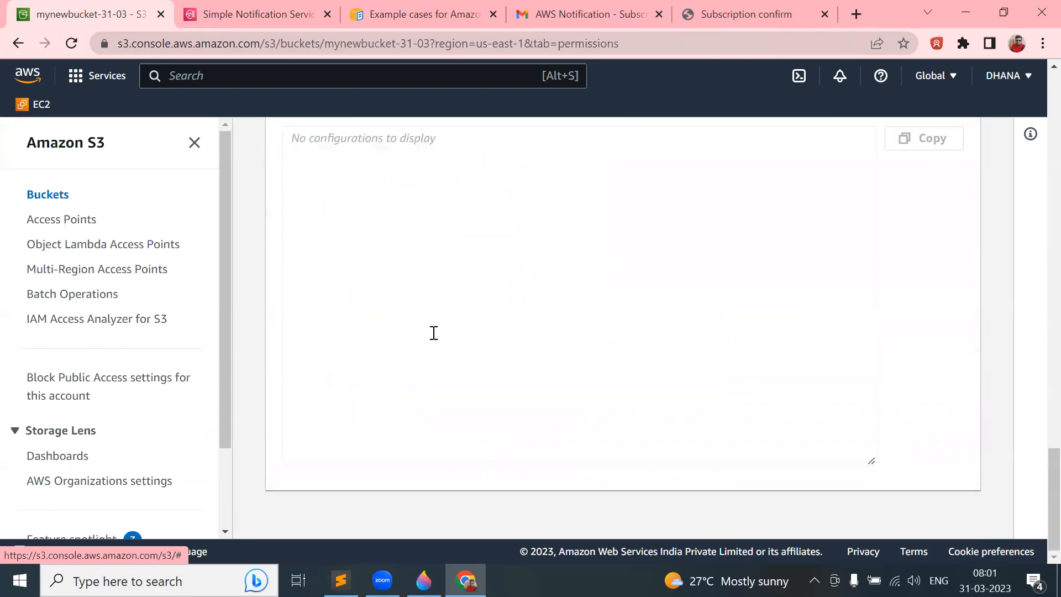
pyautogui.scroll(10, 433, 332)
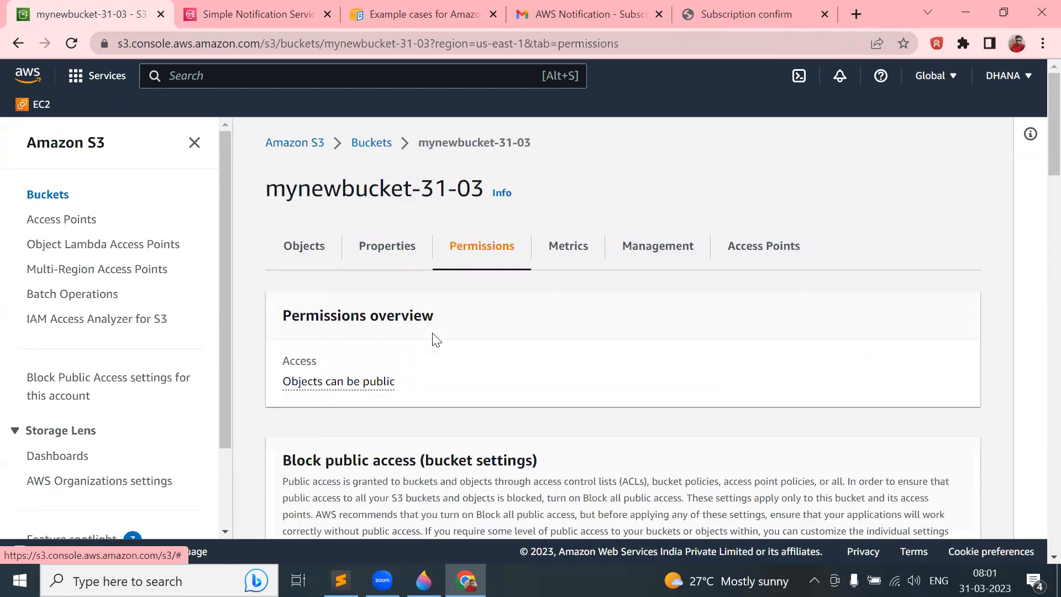
# - Go back to the bucket's Objects list, then to the Buckets list
pyautogui.click(300, 251)
pyautogui.scroll(-2, 469, 336)
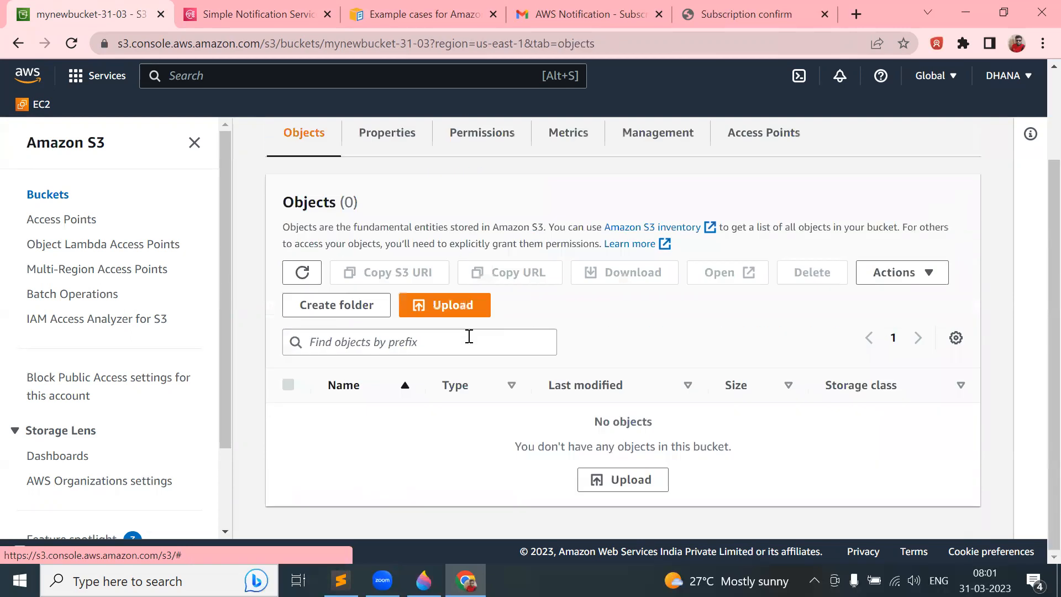
pyautogui.scroll(2, 469, 336)
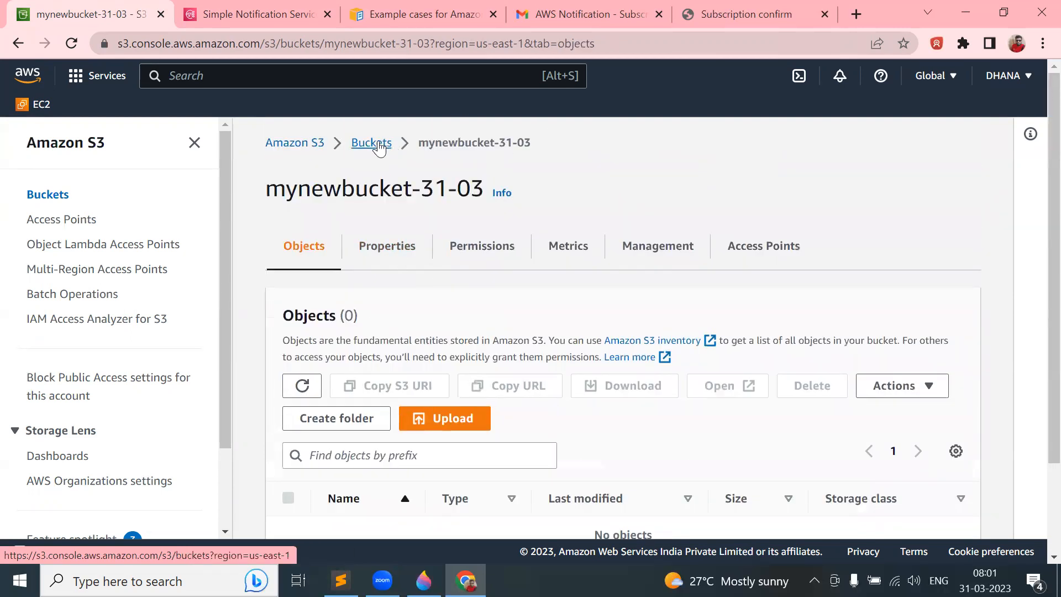
pyautogui.click(380, 145)
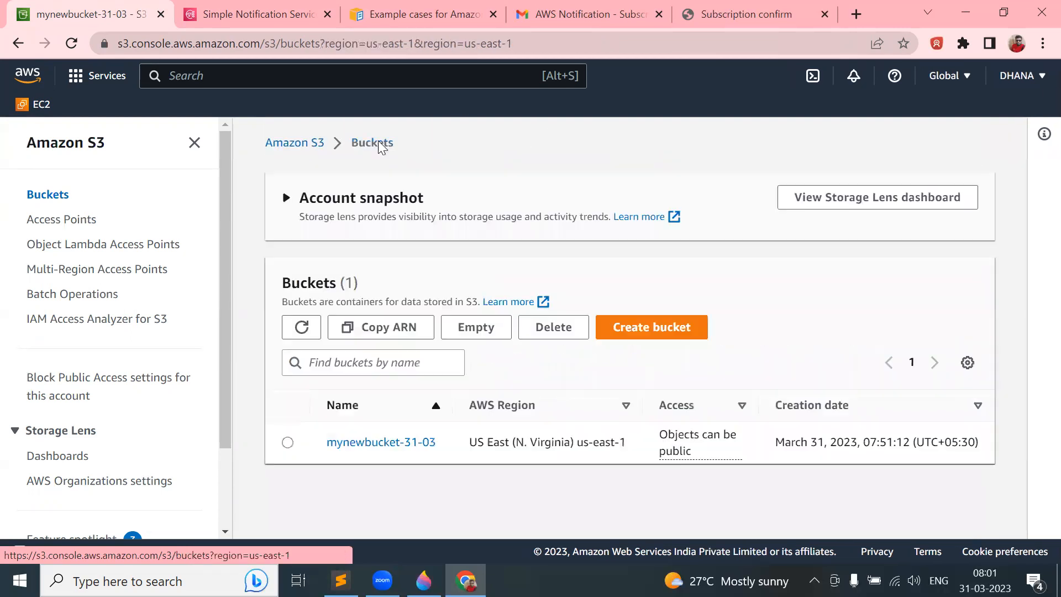
# - Copy mynewbucket-31-03's ARN and select the sample MyTopic Resource ARN in DemoTopic's policy
pyautogui.click(287, 442)
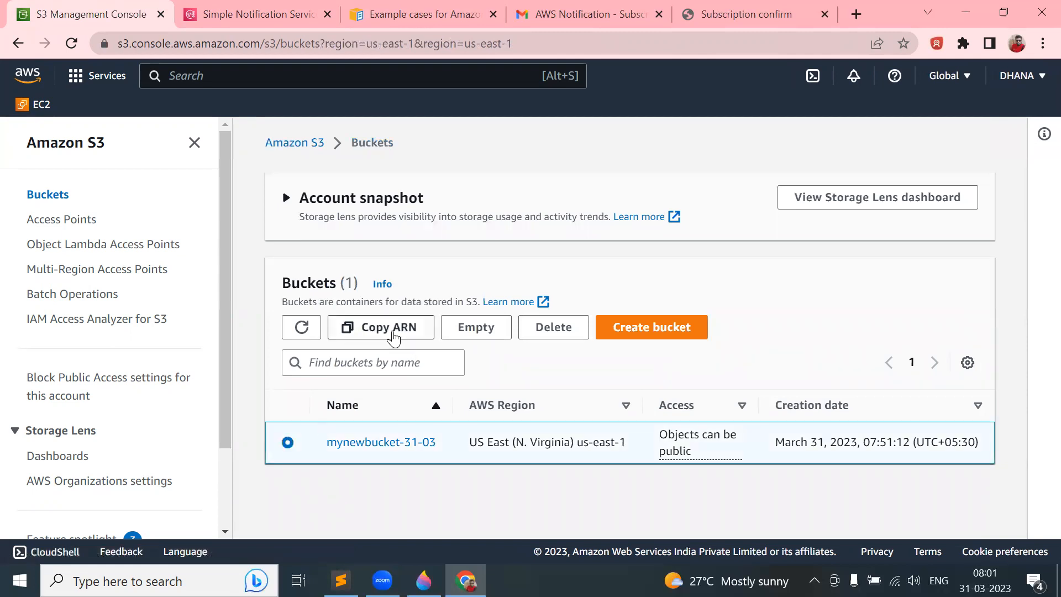
pyautogui.click(393, 335)
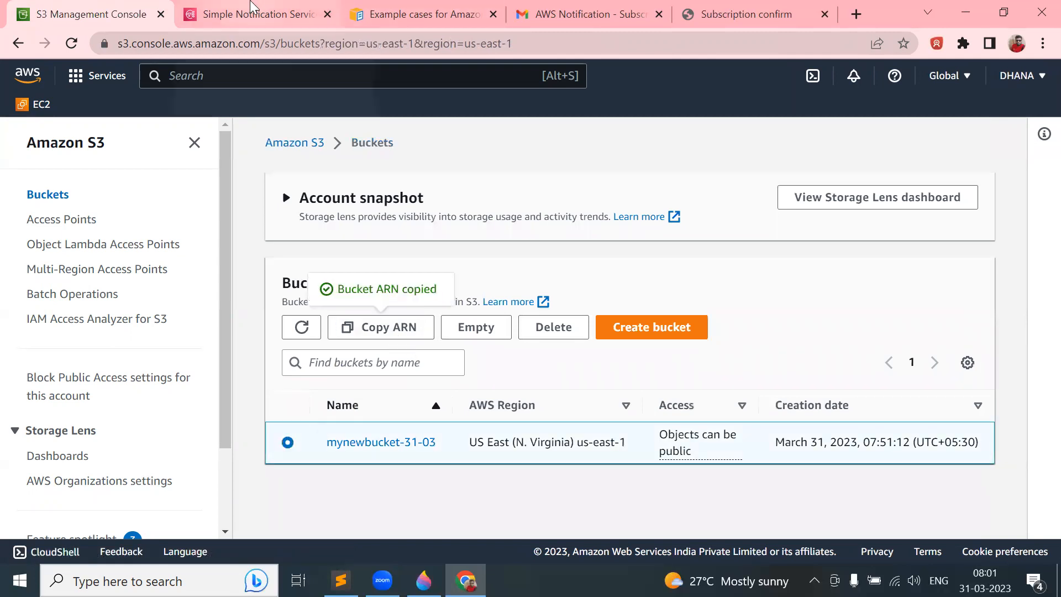
pyautogui.click(251, 8)
pyautogui.moveTo(199, 309); pyautogui.dragTo(443, 309)
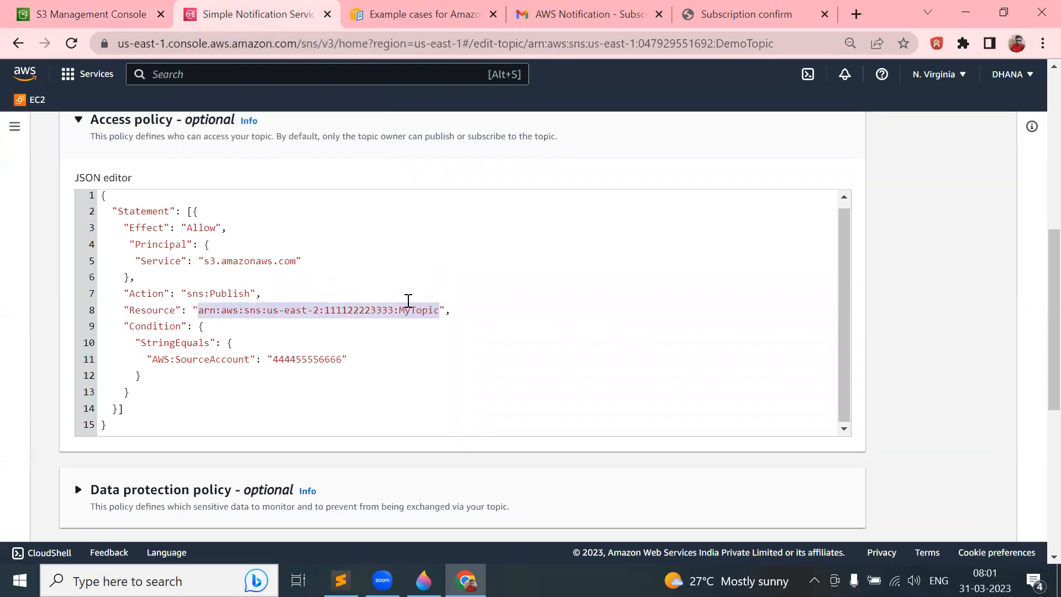
pyautogui.click(80, 15)
pyautogui.click(248, 14)
pyautogui.click(83, 8)
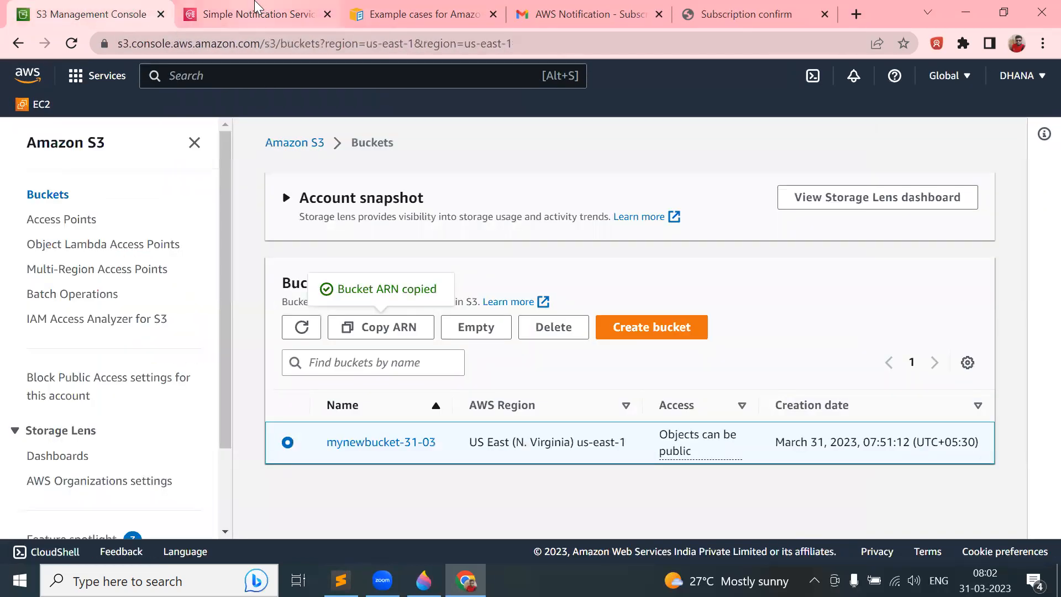
pyautogui.click(265, 11)
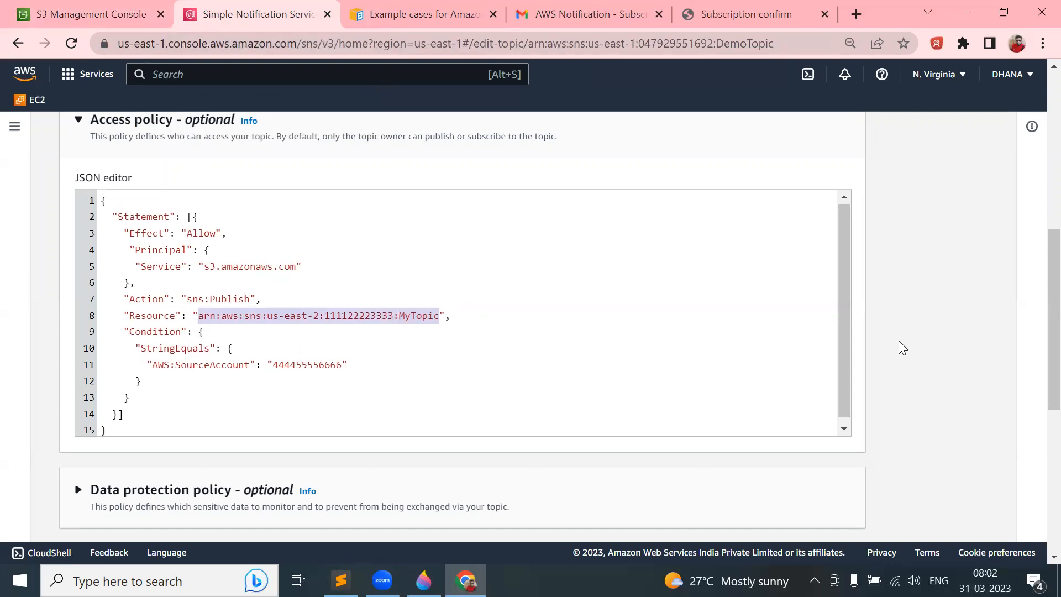
pyautogui.scroll(15, 900, 348)
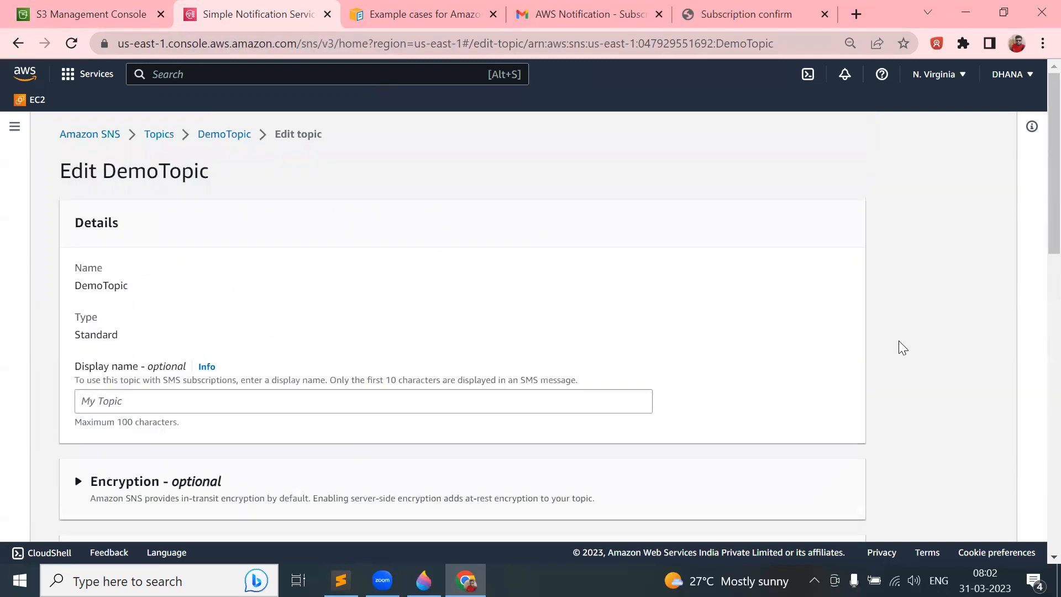
# - Copy DemoTopic's ARN from a new tab and paste it over the Resource value on line 8
pyautogui.rightClick(226, 134)
pyautogui.click(255, 143)
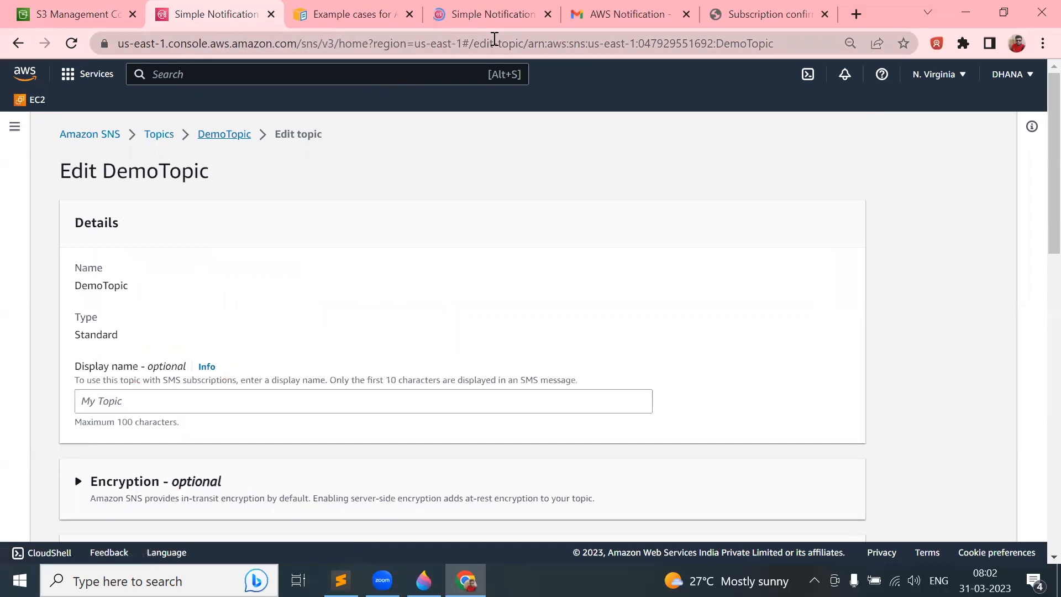
pyautogui.moveTo(474, 14); pyautogui.dragTo(232, 15)
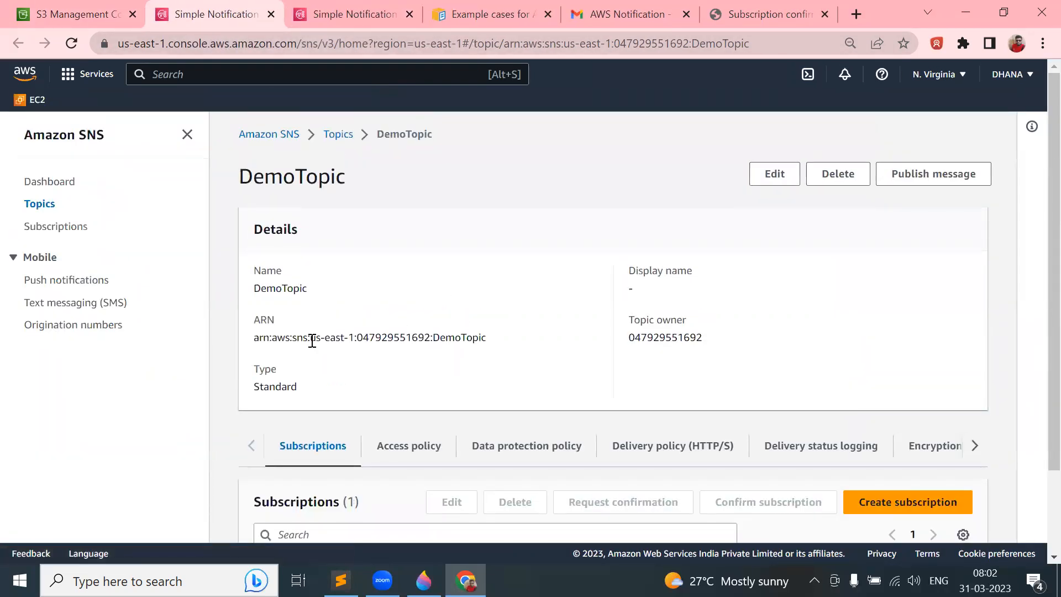
pyautogui.tripleClick(303, 338)
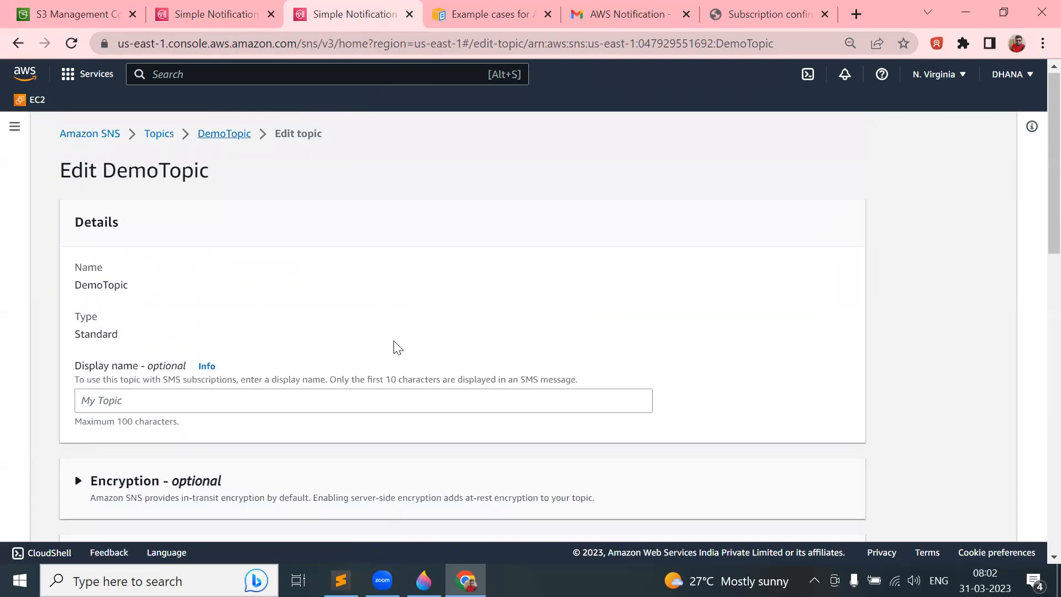
pyautogui.scroll(-10, 395, 346)
pyautogui.click(291, 281)
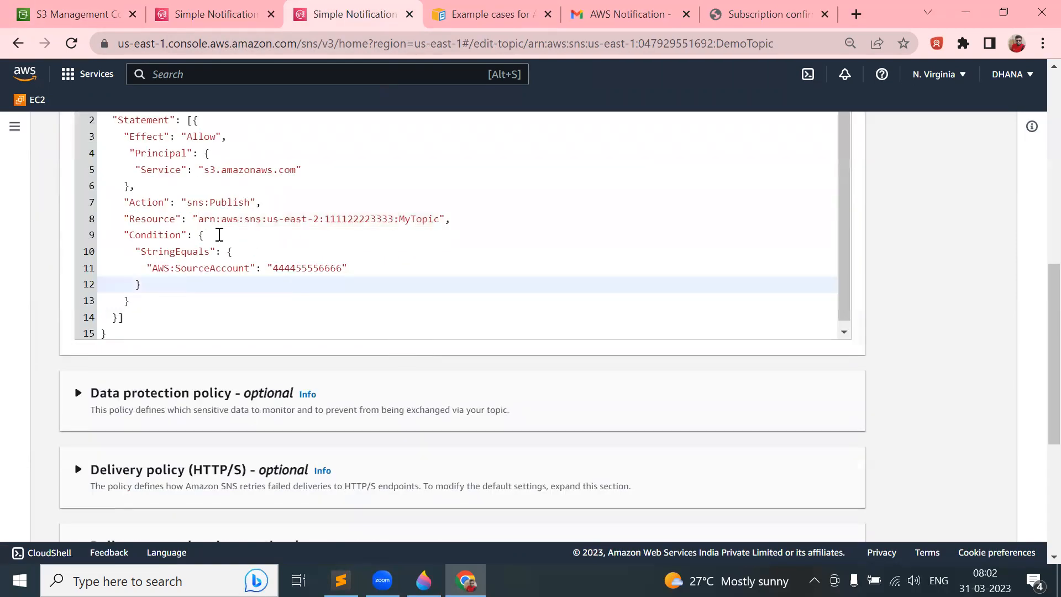
pyautogui.moveTo(200, 219); pyautogui.dragTo(441, 219)
pyautogui.hotkey('ctrl', 'v')
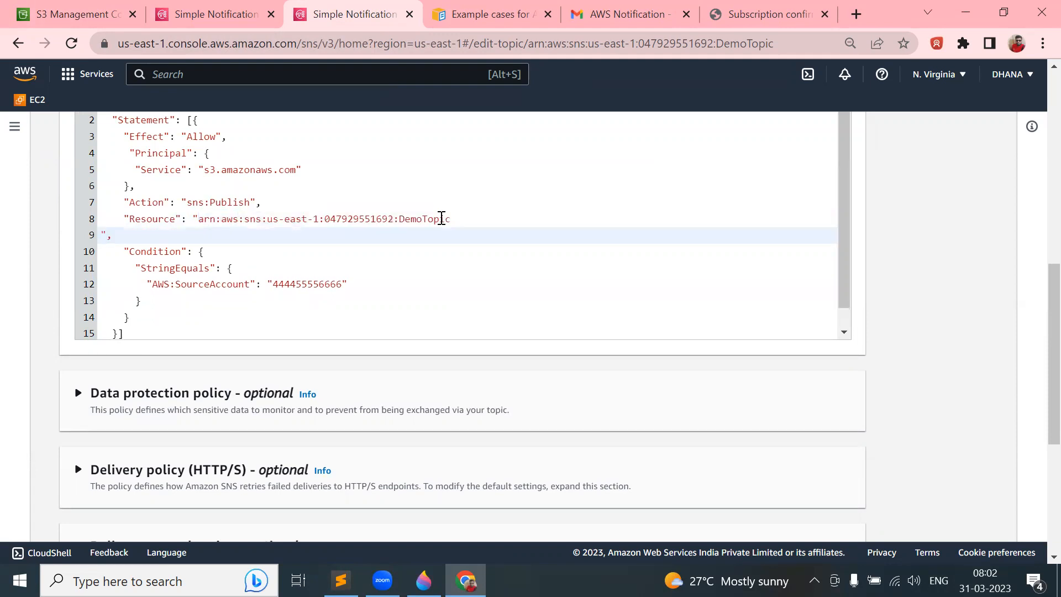
pyautogui.press('BackSpace')
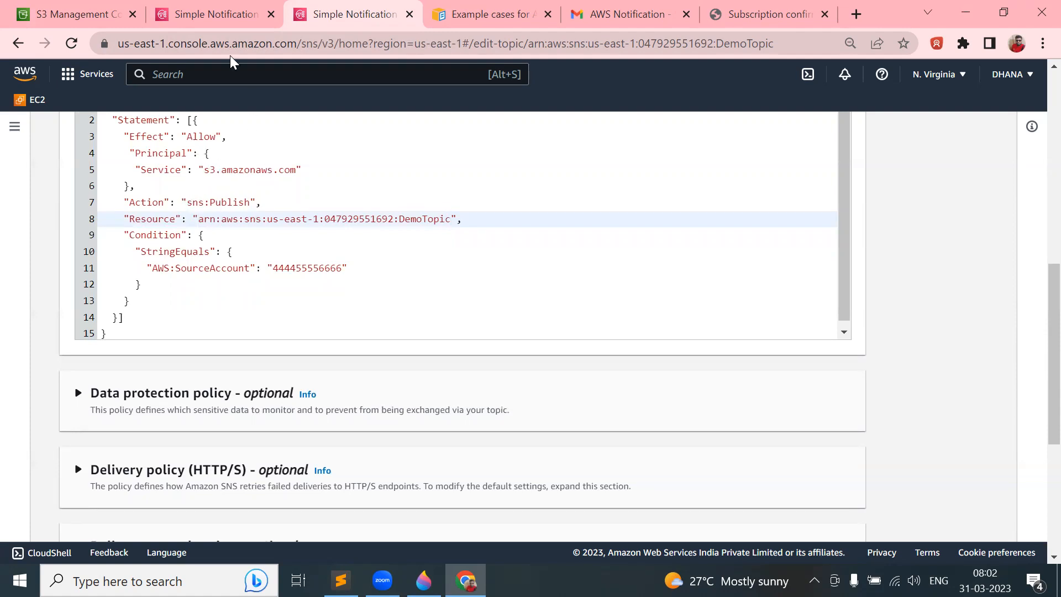
# - Cross-check DemoTopic's ARN and the mynewbucket-31-03 bucket, consulting the pub/SNS/sub diagram in Paint 3D
pyautogui.click(218, 16)
pyautogui.click(113, 14)
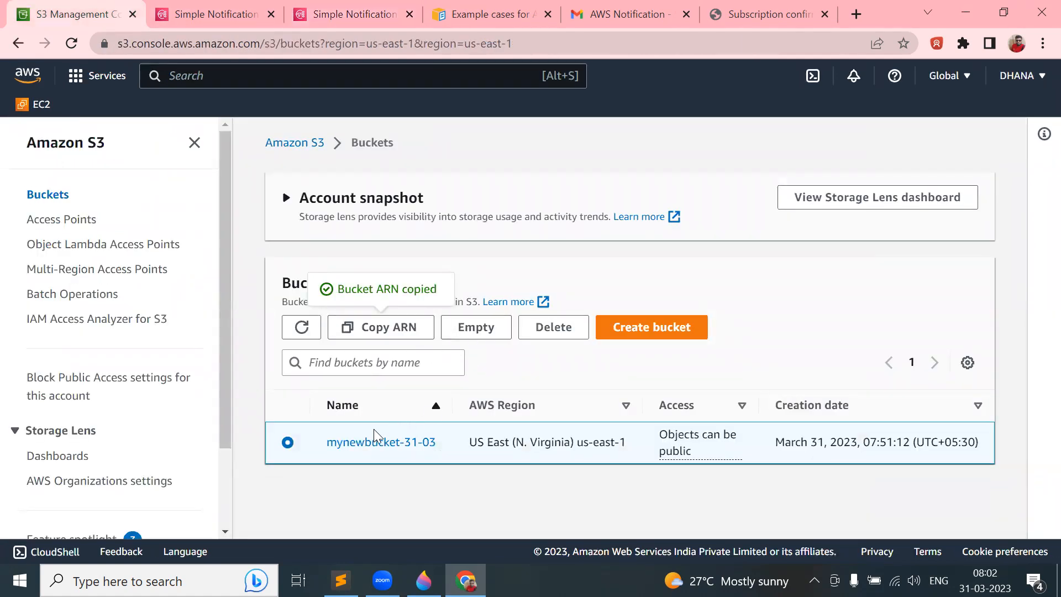
pyautogui.click(360, 445)
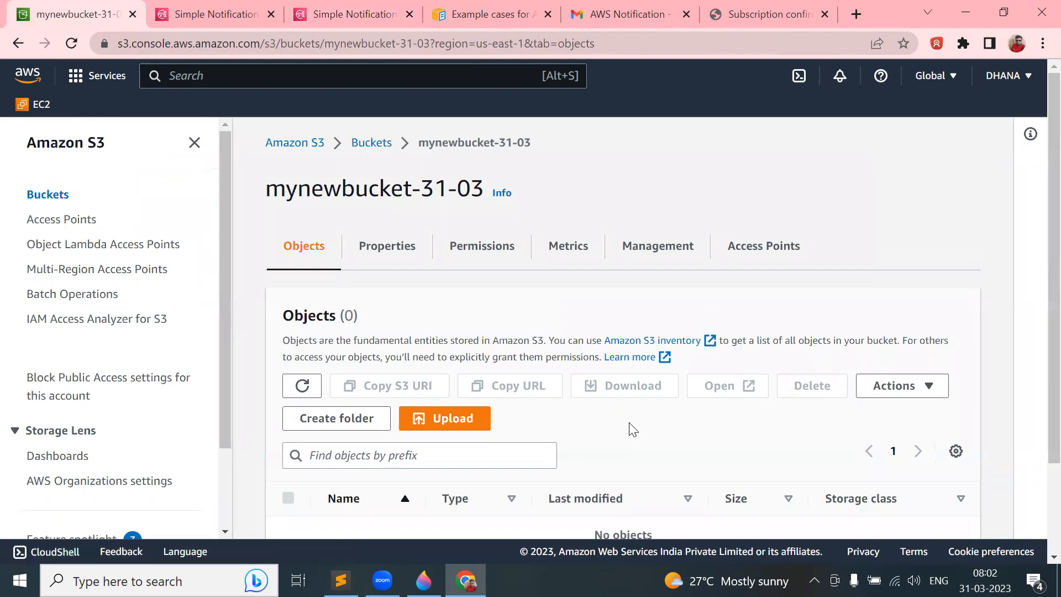
pyautogui.scroll(-2, 627, 439)
pyautogui.click(299, 15)
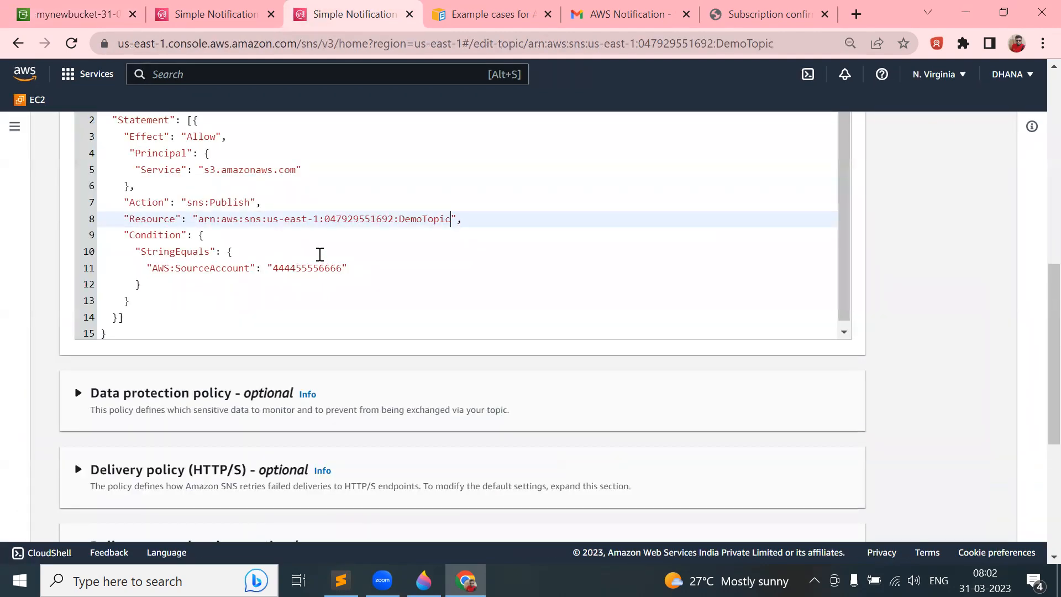
pyautogui.click(423, 580)
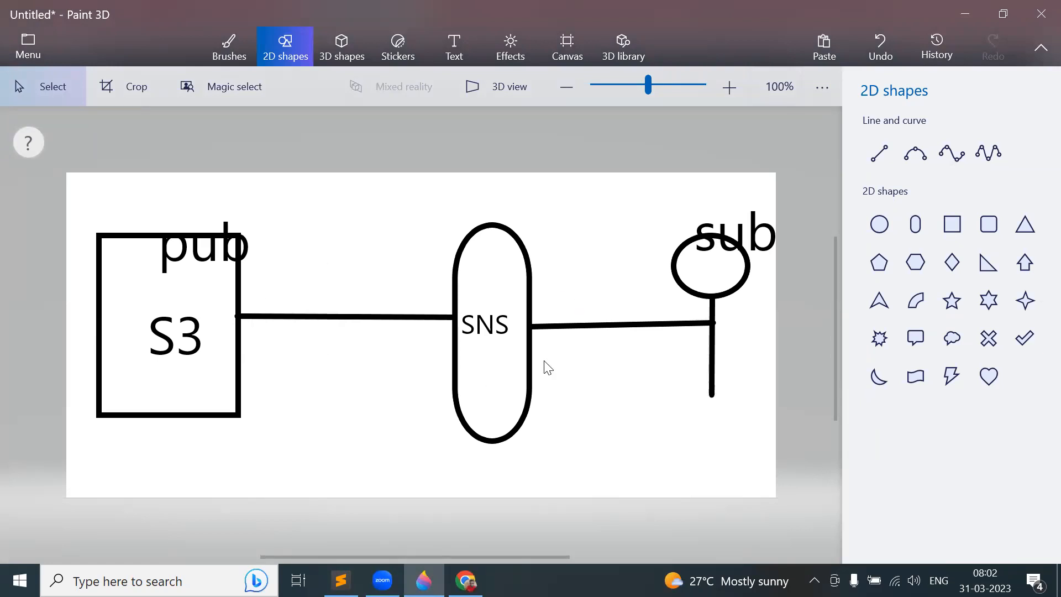
pyautogui.hotkey('alt', 'Tab')
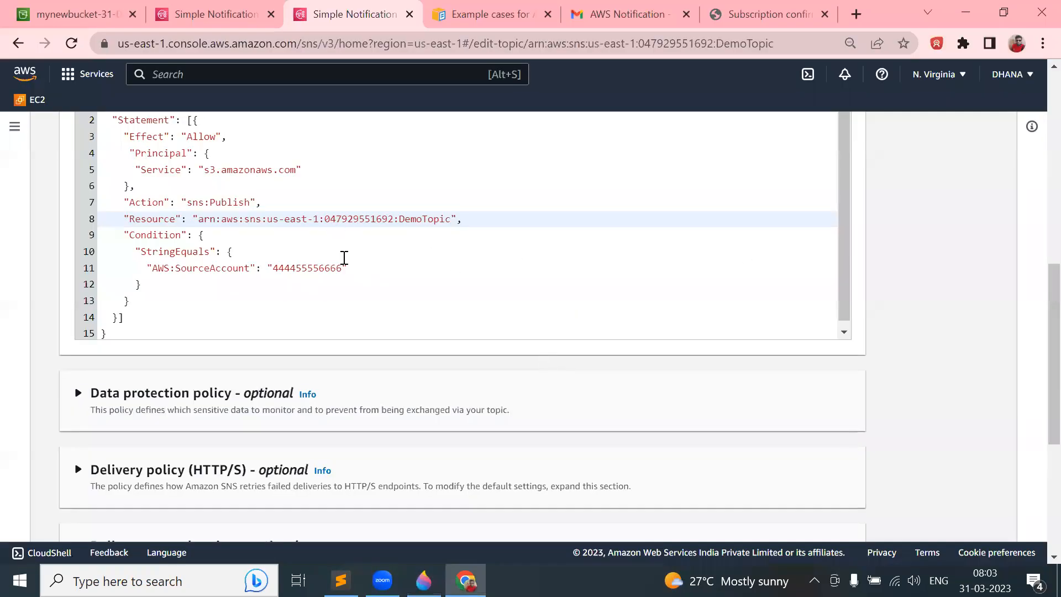
# - Compare the documentation example's Resource line against DemoTopic's edited access policy
pyautogui.scroll(7, 347, 262)
pyautogui.scroll(-4, 347, 262)
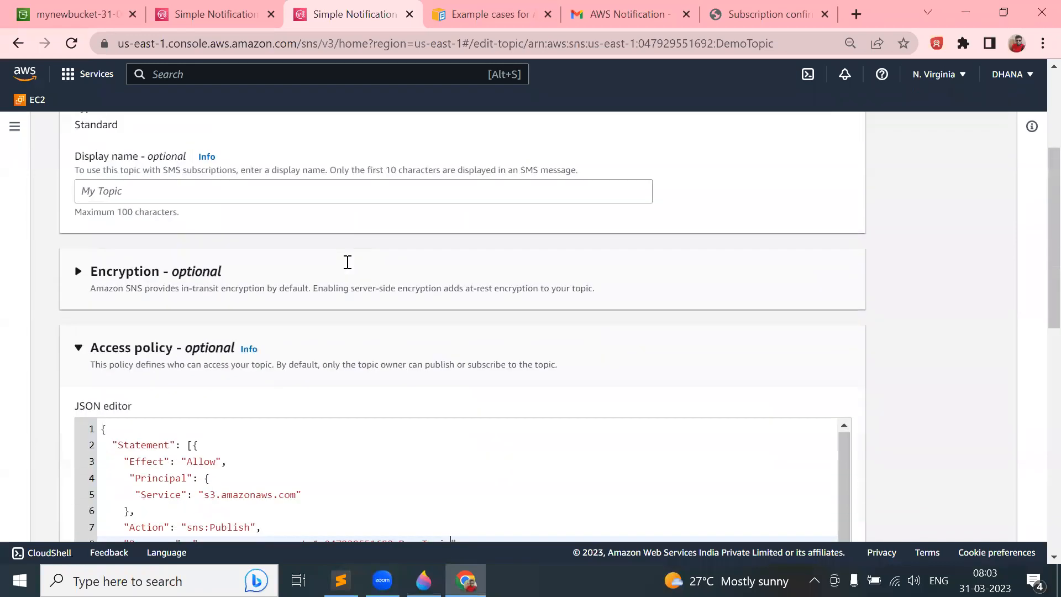
pyautogui.click(480, 15)
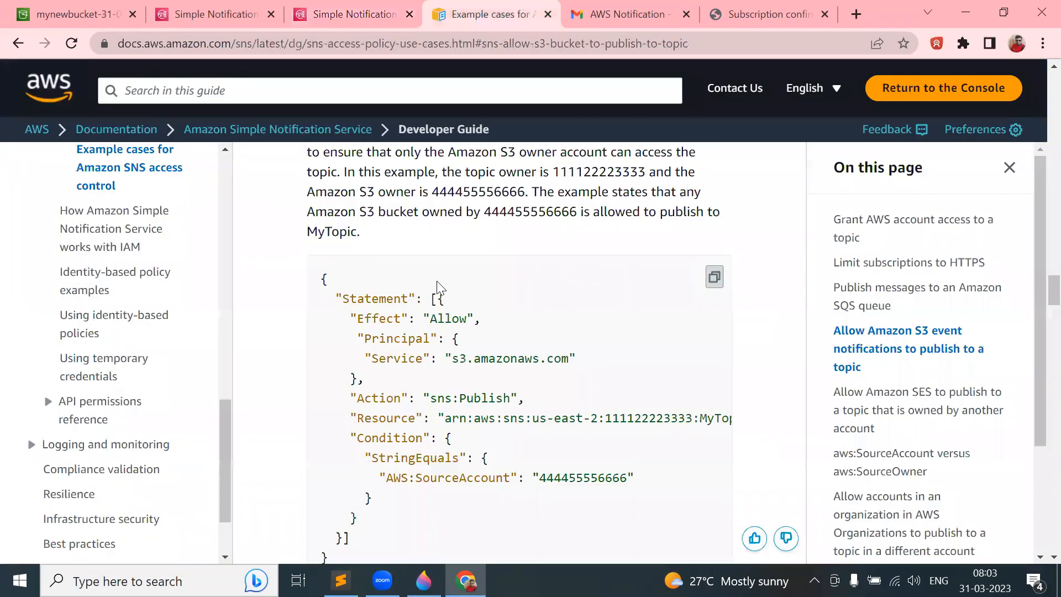
pyautogui.scroll(6, 445, 335)
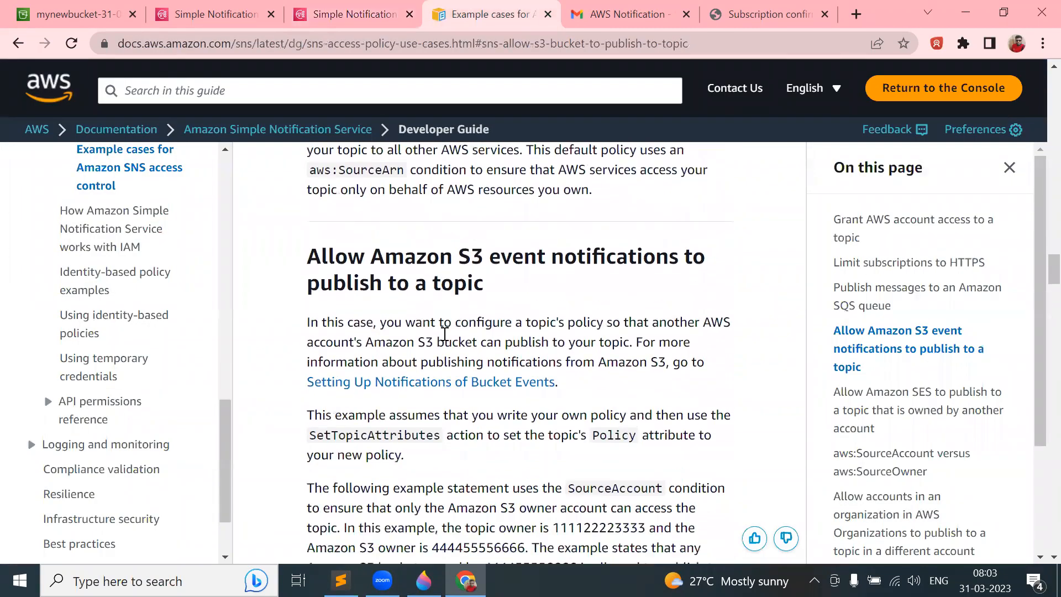
pyautogui.moveTo(308, 253); pyautogui.dragTo(506, 290)
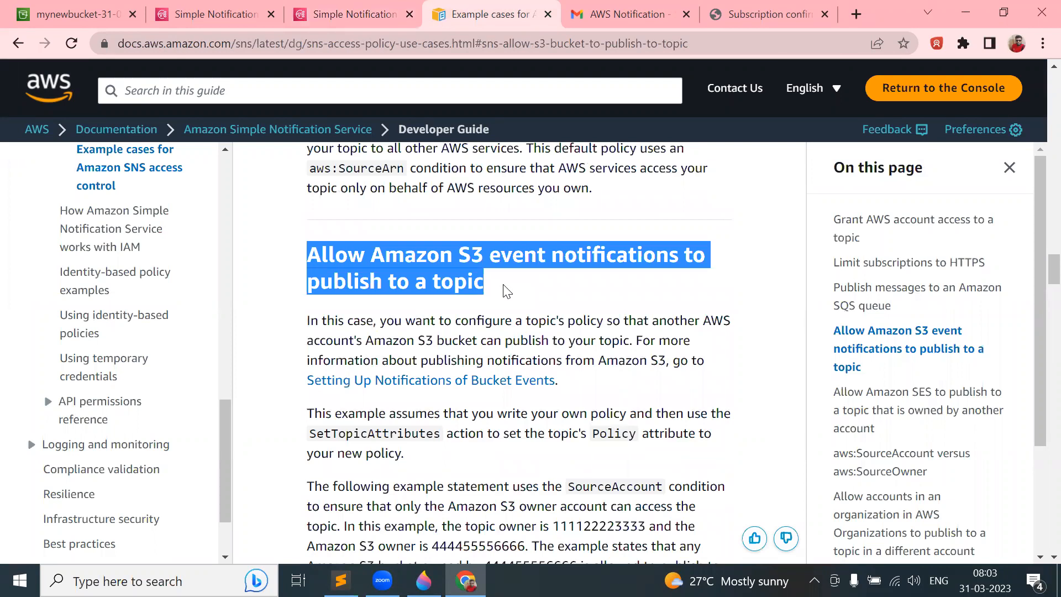
pyautogui.click(438, 281)
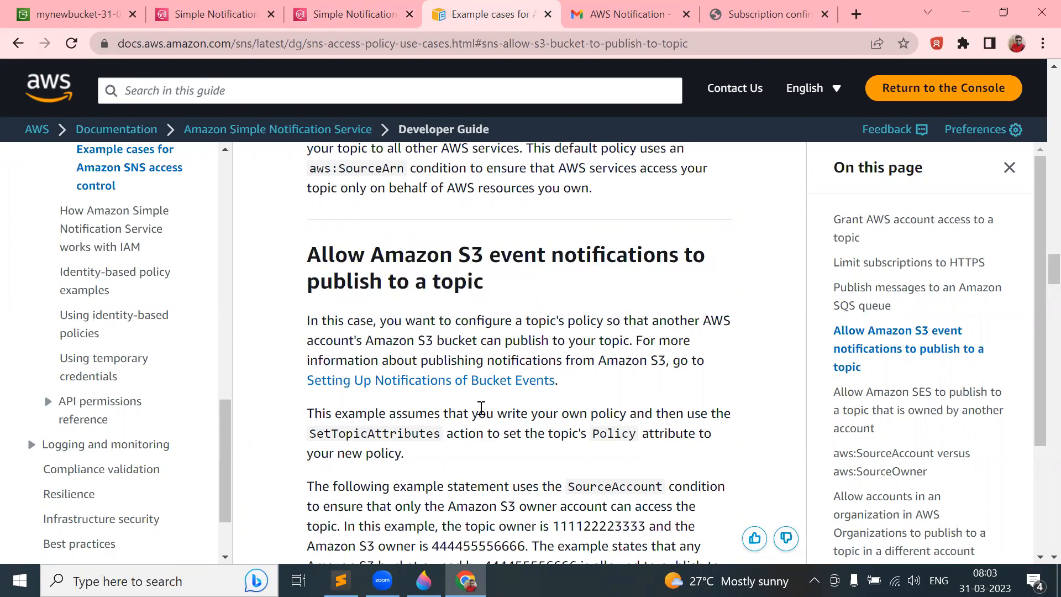
pyautogui.scroll(-6, 481, 408)
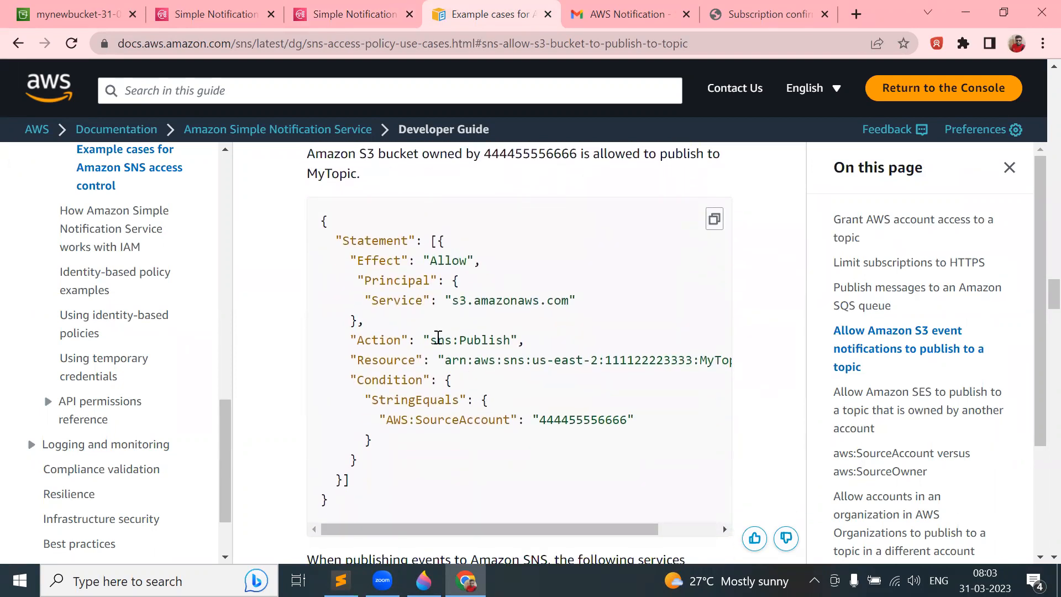
pyautogui.click(359, 22)
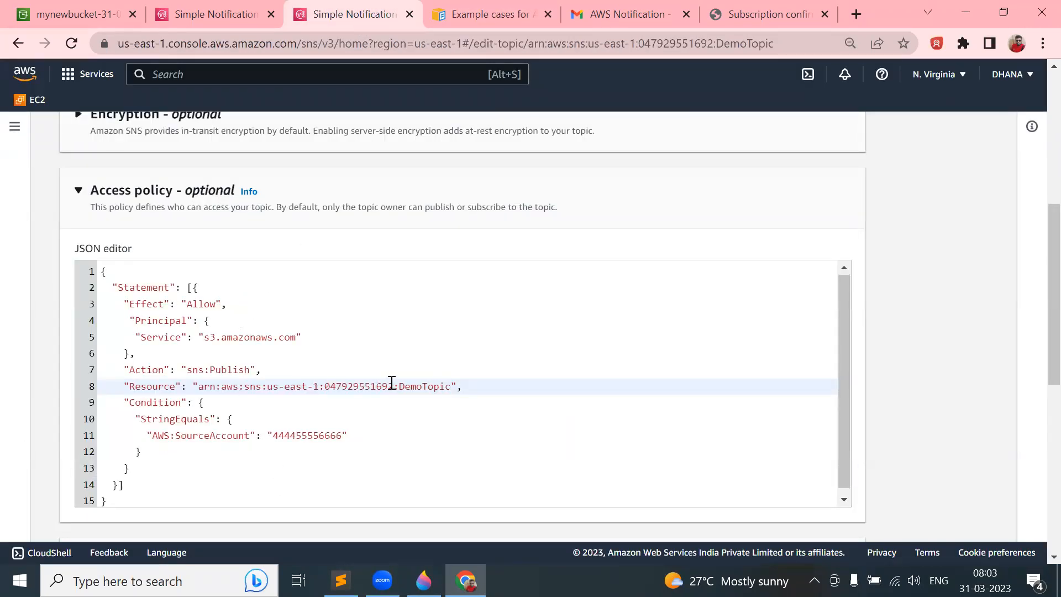
pyautogui.click(476, 13)
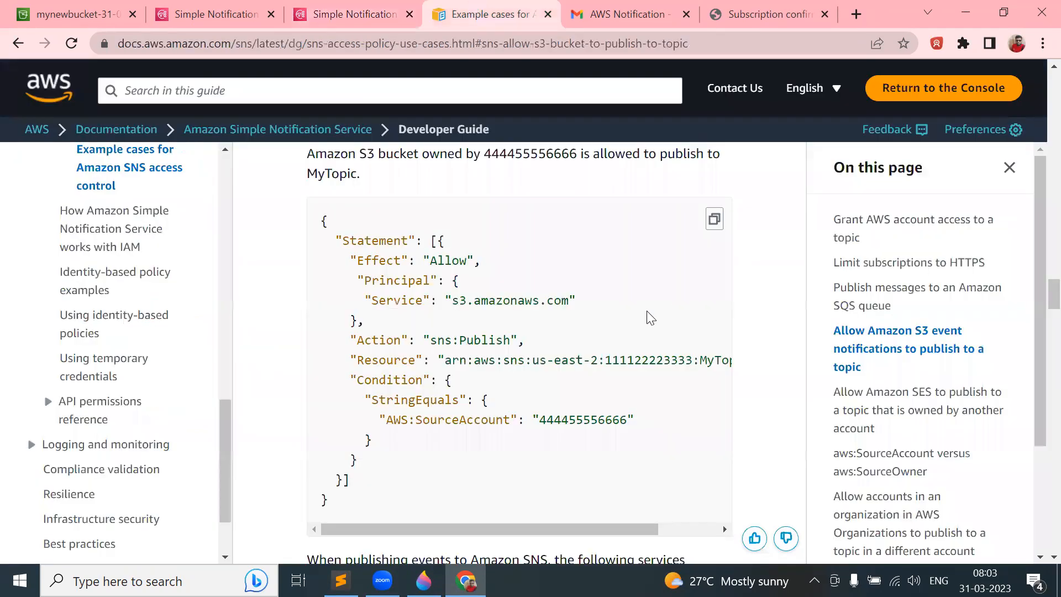
pyautogui.moveTo(514, 360); pyautogui.dragTo(529, 340)
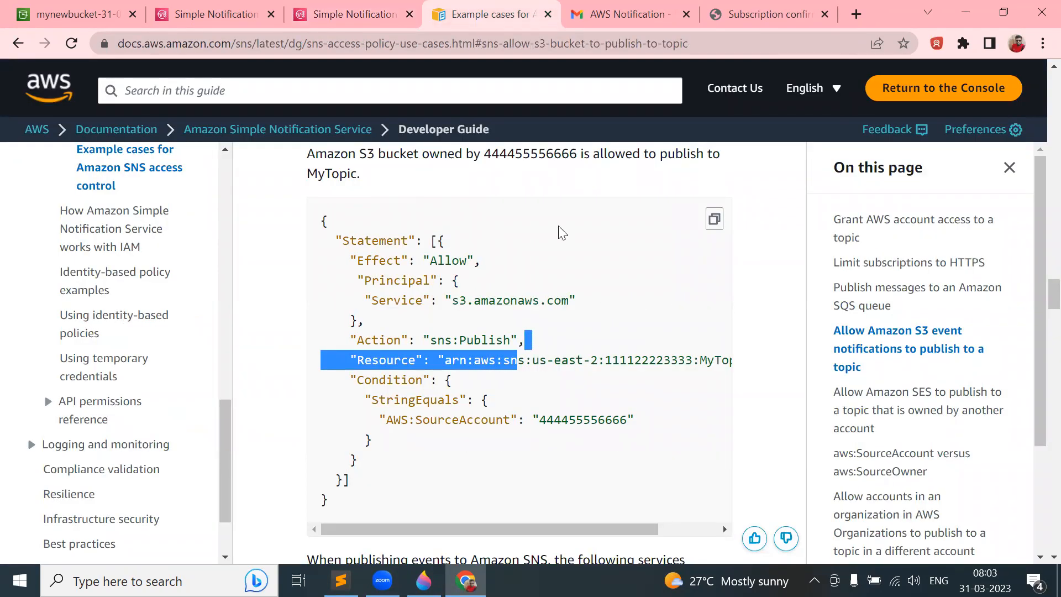
pyautogui.click(315, 12)
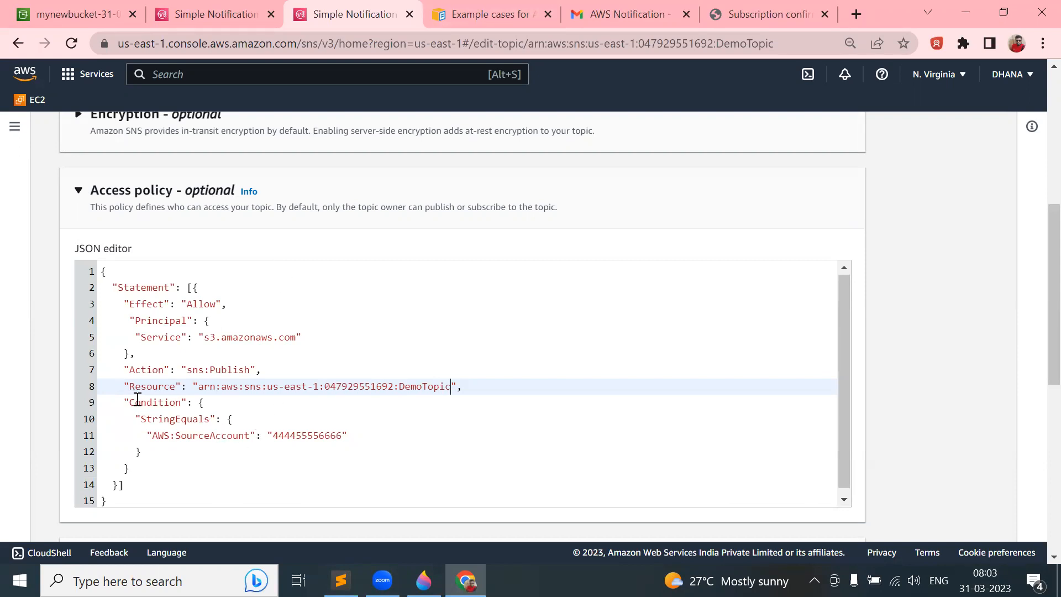
# - Delete the Condition block and leftover empty line from DemoTopic's policy, then save the topic
pyautogui.moveTo(126, 400); pyautogui.dragTo(148, 465)
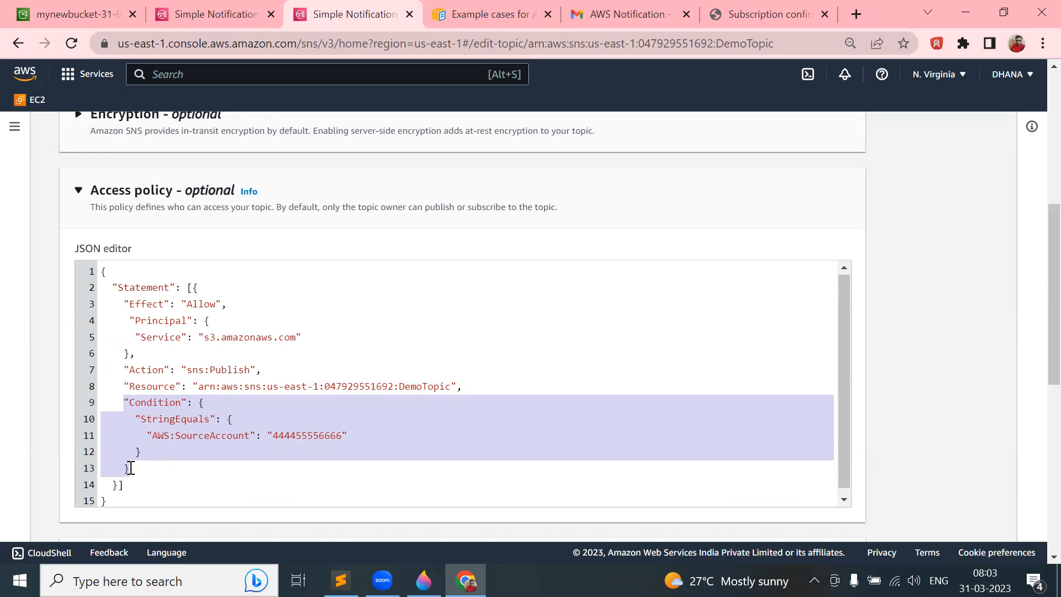
pyautogui.press('BackSpace')
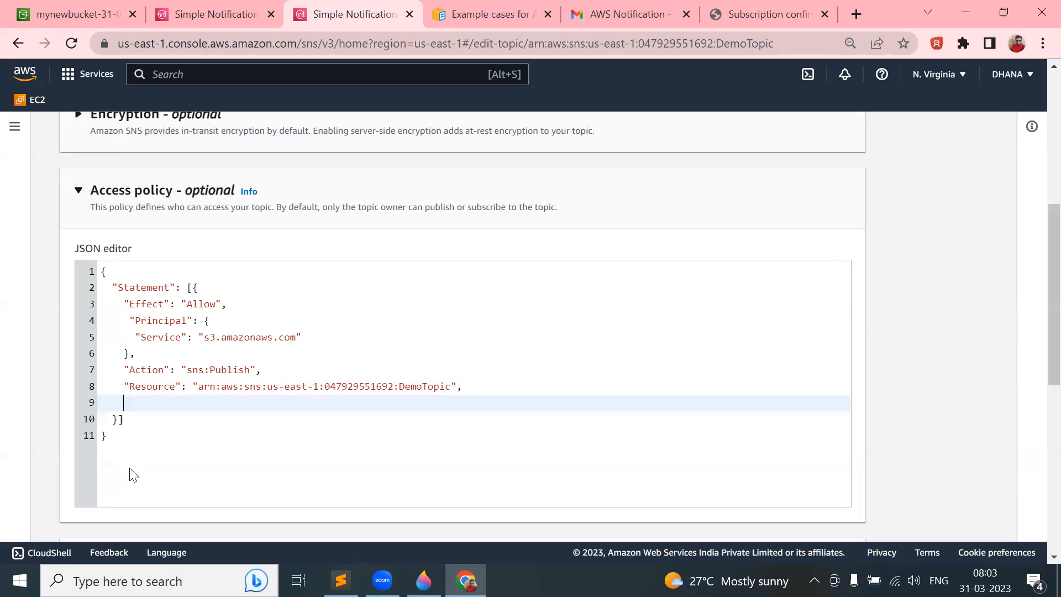
pyautogui.press('BackSpace')
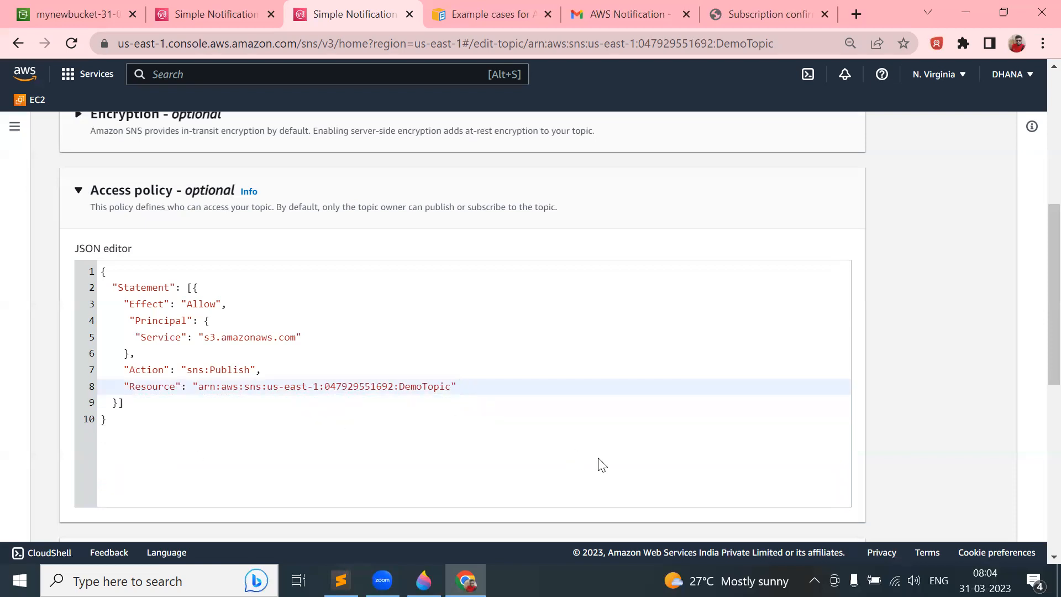
pyautogui.scroll(-8, 601, 462)
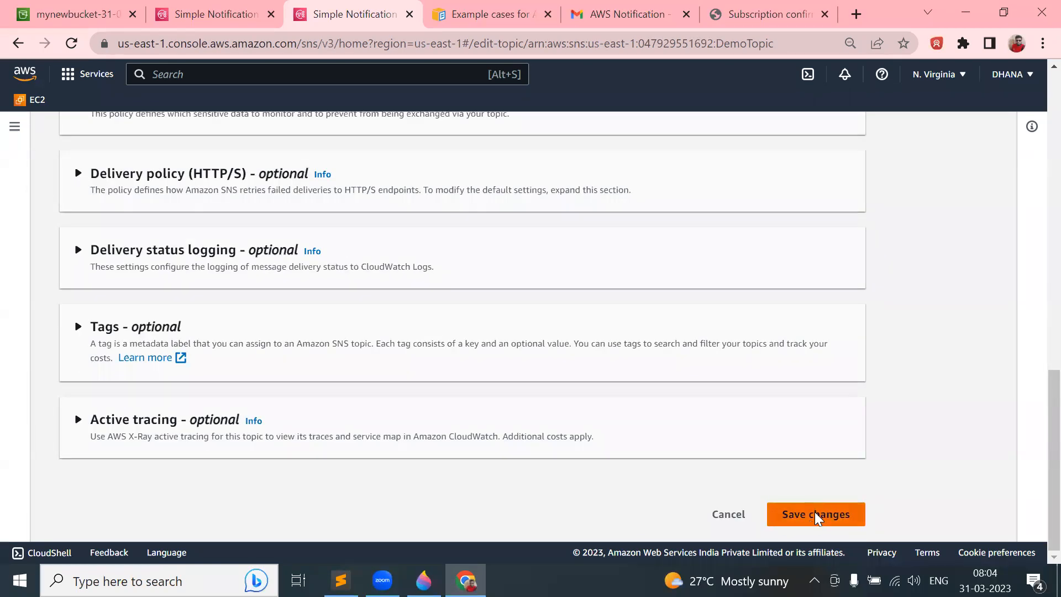
pyautogui.click(814, 515)
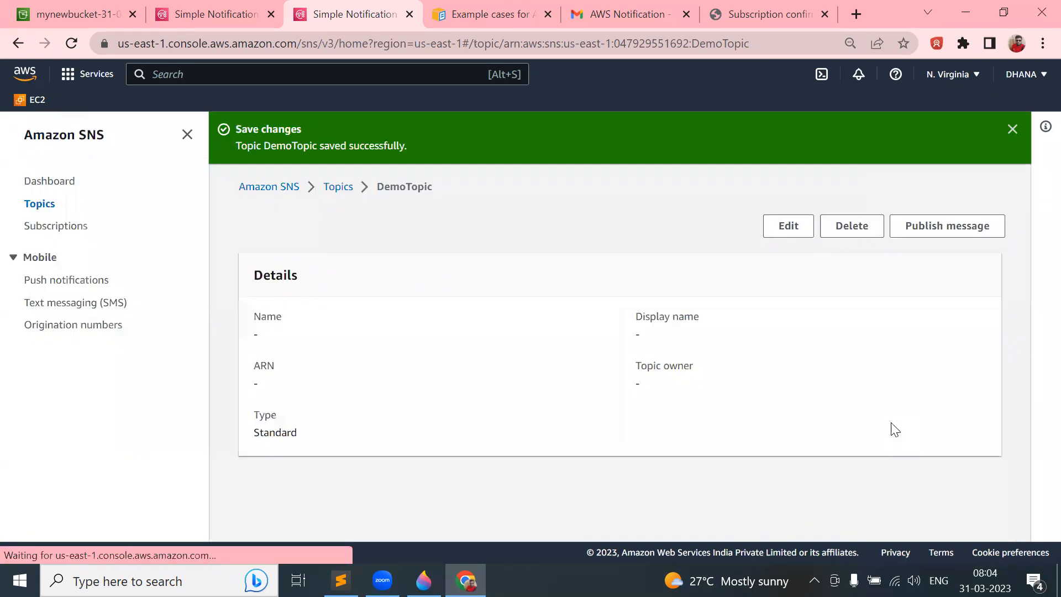
# - Start a new event notification named DemoEvent from mynewbucket-31-03's Properties
pyautogui.click(82, 13)
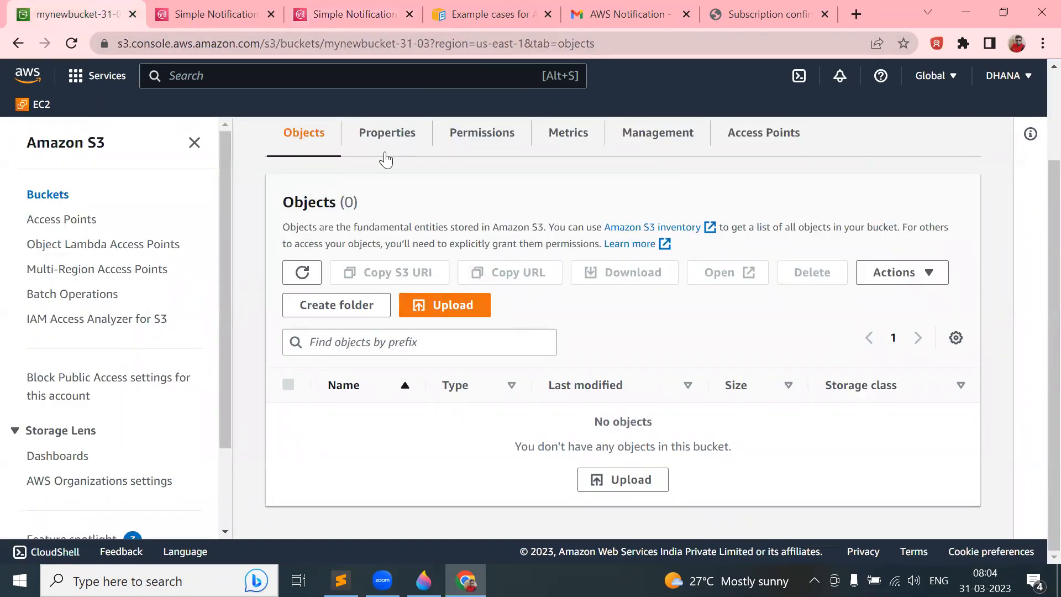
pyautogui.click(374, 134)
pyautogui.scroll(-20, 481, 377)
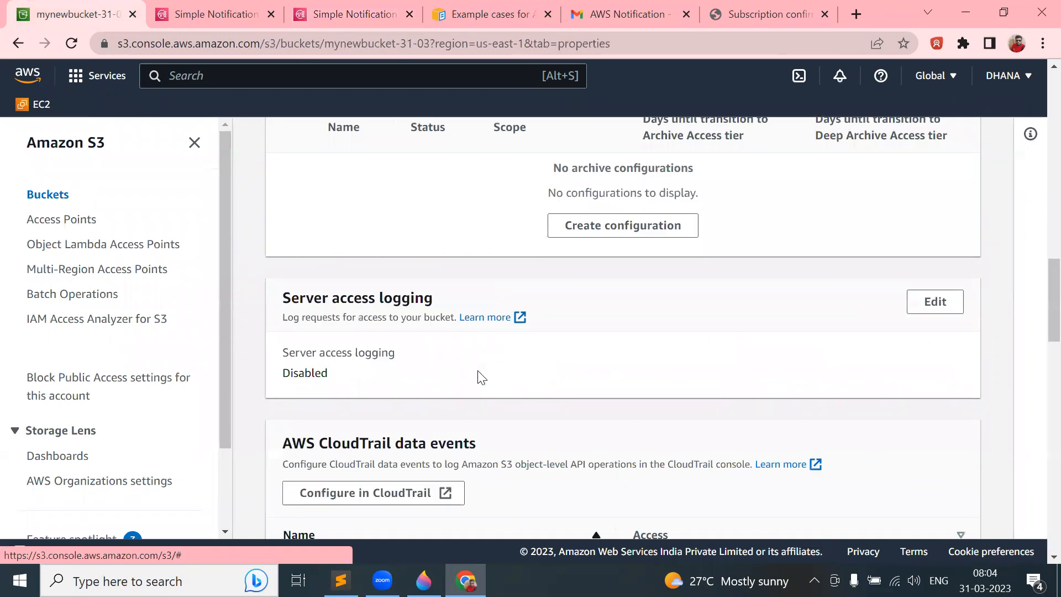
pyautogui.scroll(6, 478, 377)
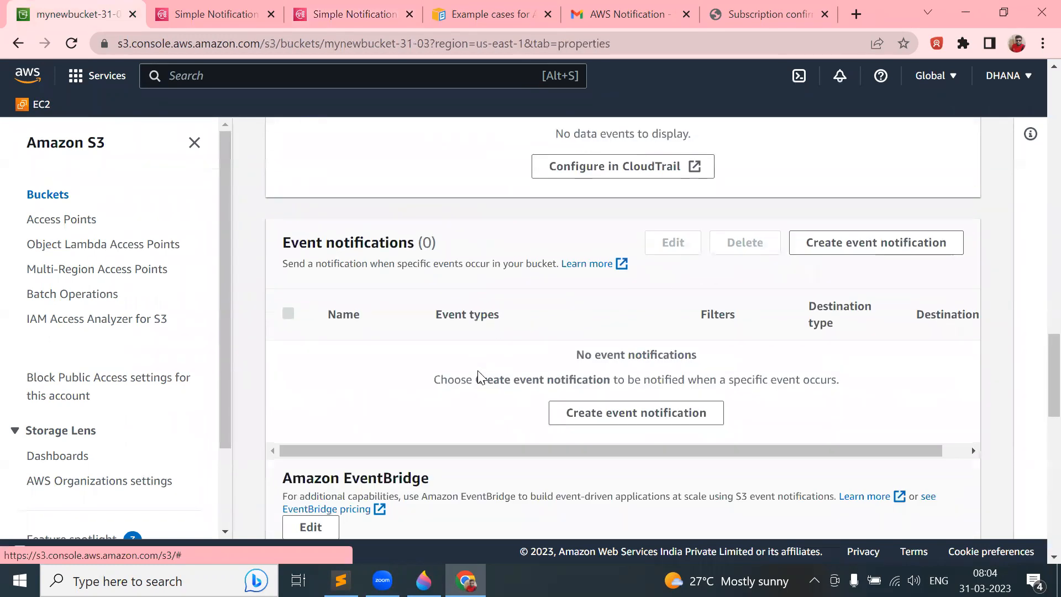
pyautogui.click(846, 248)
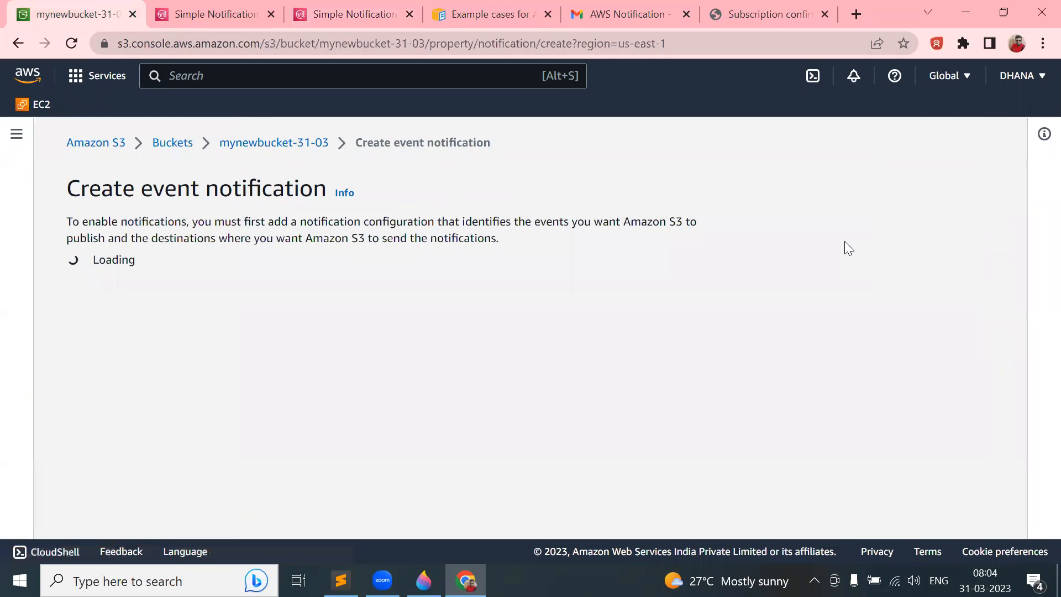
pyautogui.click(338, 356)
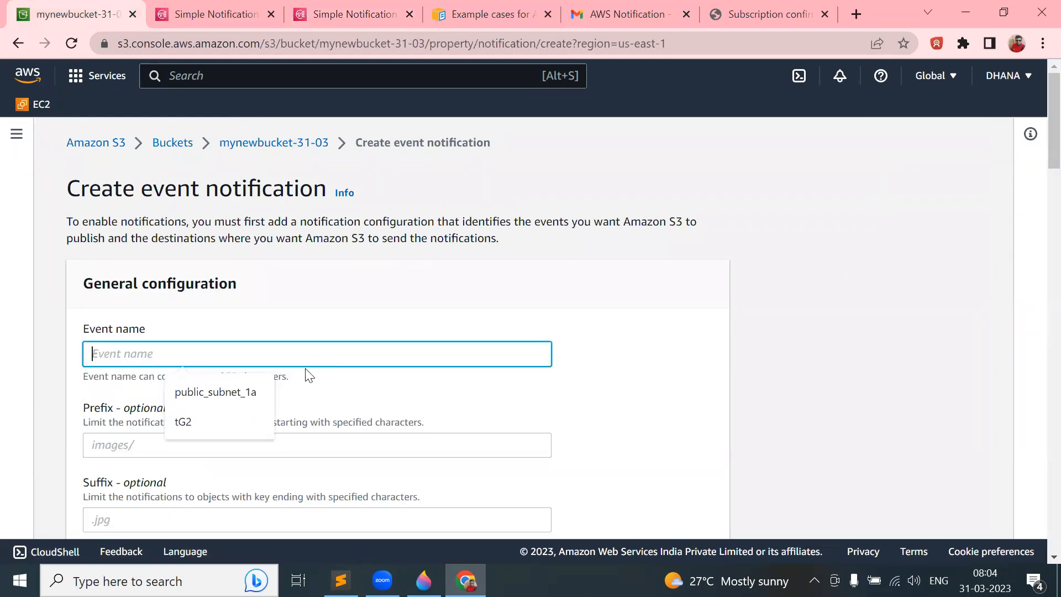
pyautogui.write('DemoEvent')
# - Trigger it on all object create events, send to SNS topic DemoTopic, and save
pyautogui.scroll(-10, 336, 353)
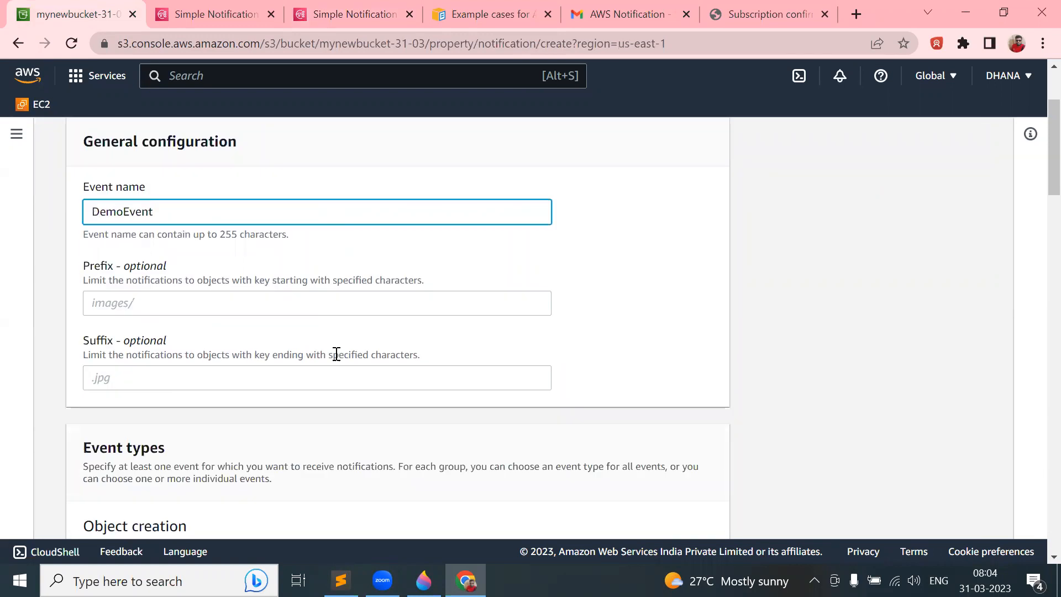
pyautogui.click(89, 200)
pyautogui.scroll(-10, 279, 333)
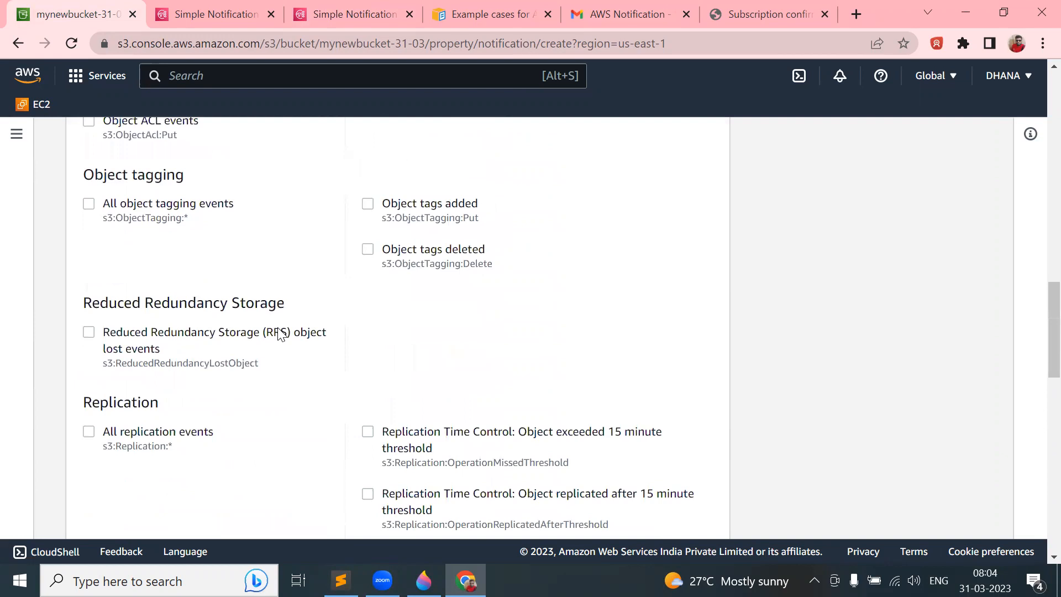
pyautogui.scroll(-10, 279, 334)
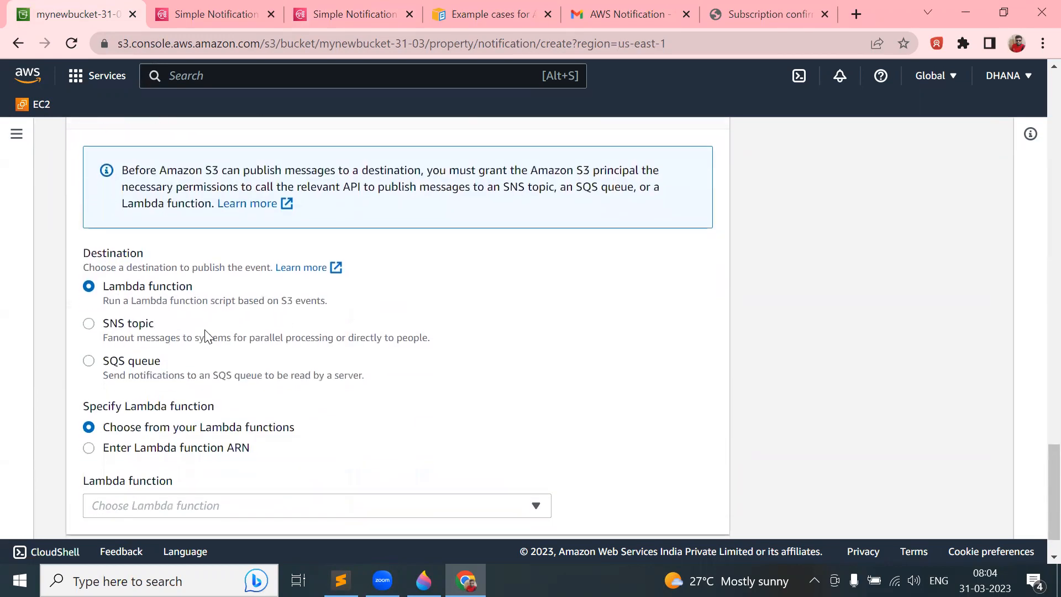
pyautogui.click(141, 334)
pyautogui.scroll(-1, 250, 361)
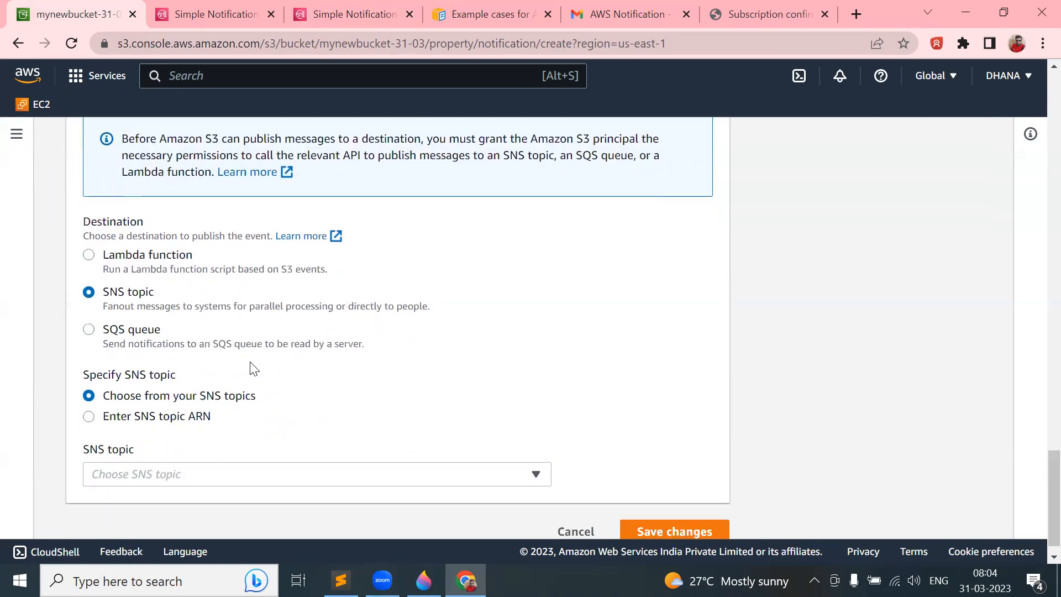
pyautogui.scroll(-1, 250, 368)
pyautogui.click(148, 455)
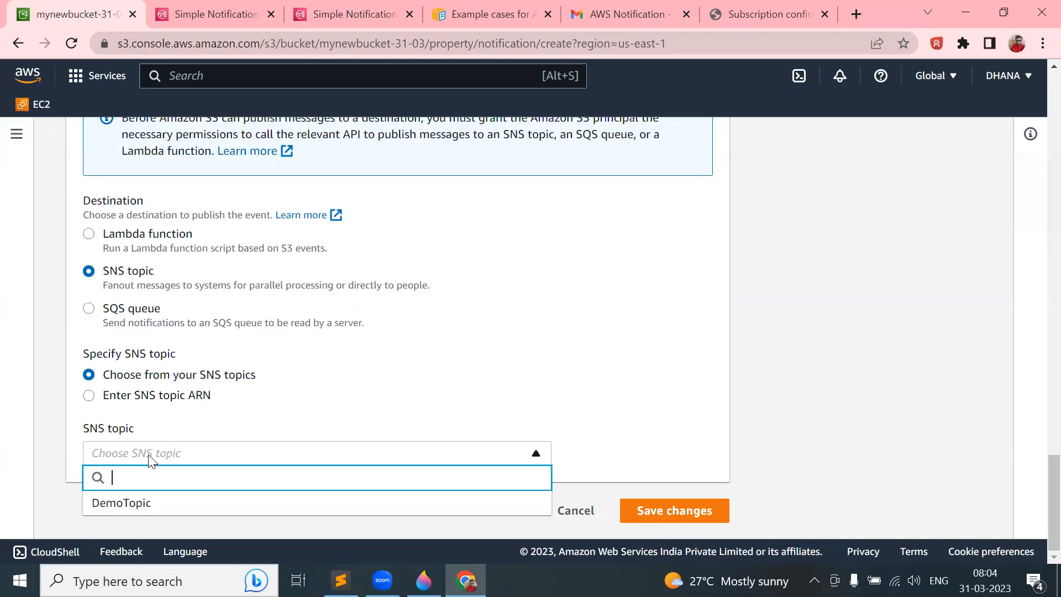
pyautogui.click(136, 503)
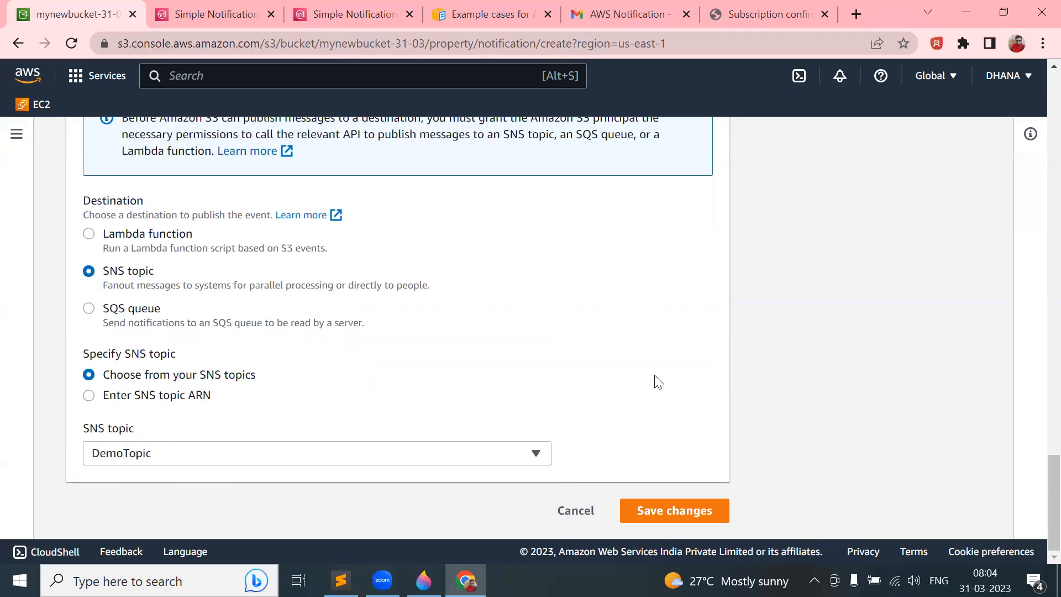
pyautogui.click(674, 505)
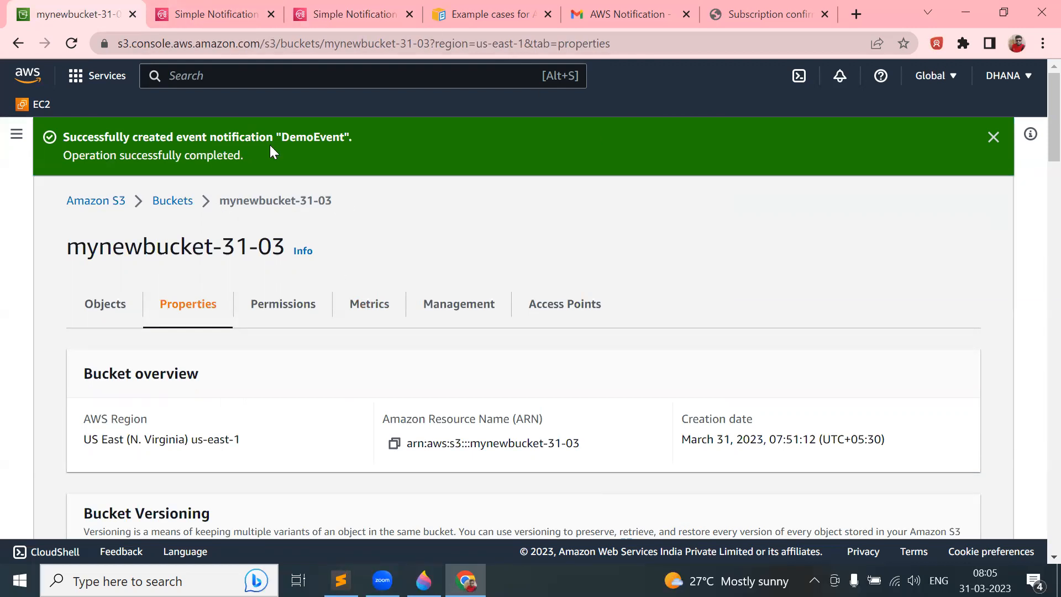
# - Look over the mynewbucket-31-03 Properties page, then bring up the S3-publisher-to-SNS-subscriber diagram in Paint 3D
pyautogui.scroll(-15, 474, 422)
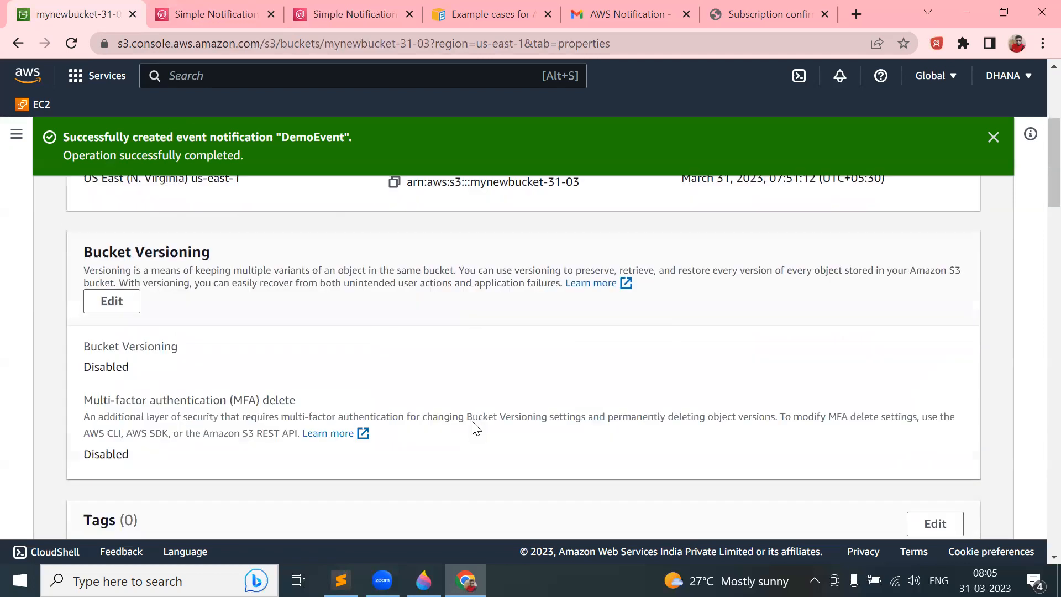
pyautogui.scroll(-10, 472, 421)
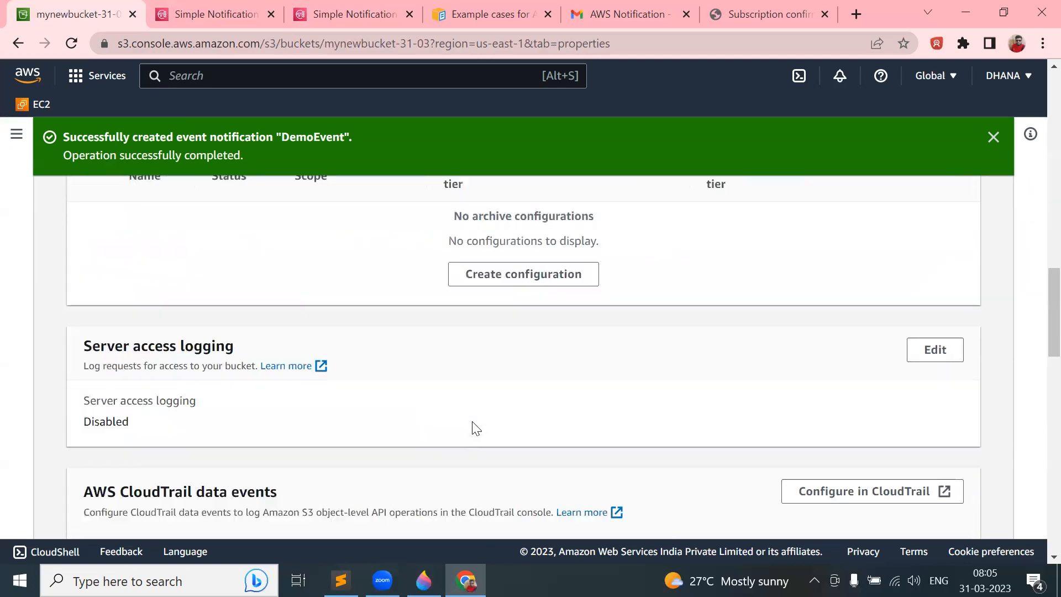
pyautogui.scroll(20, 473, 423)
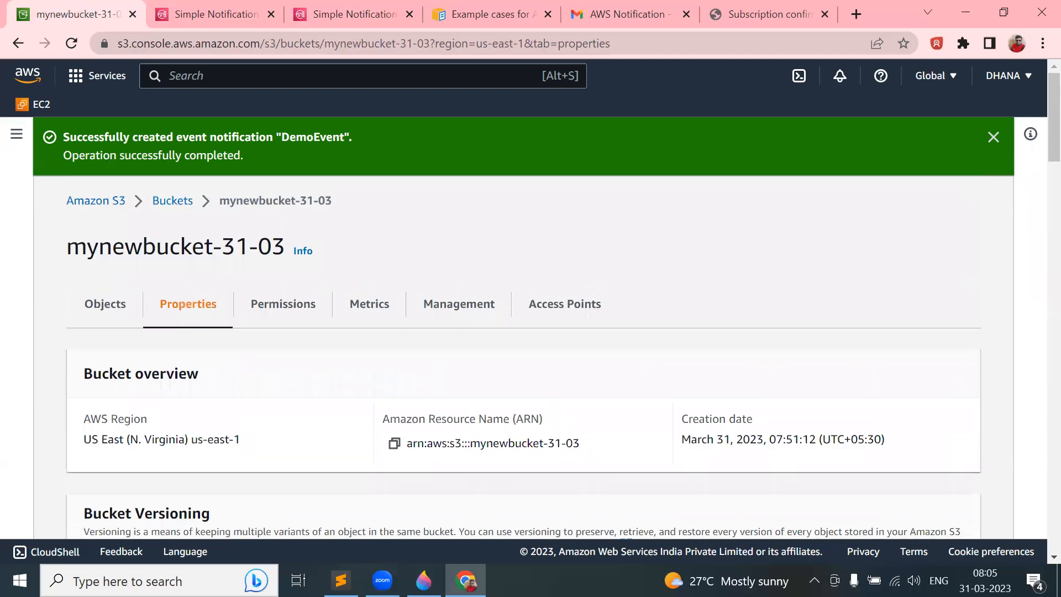
pyautogui.click(423, 580)
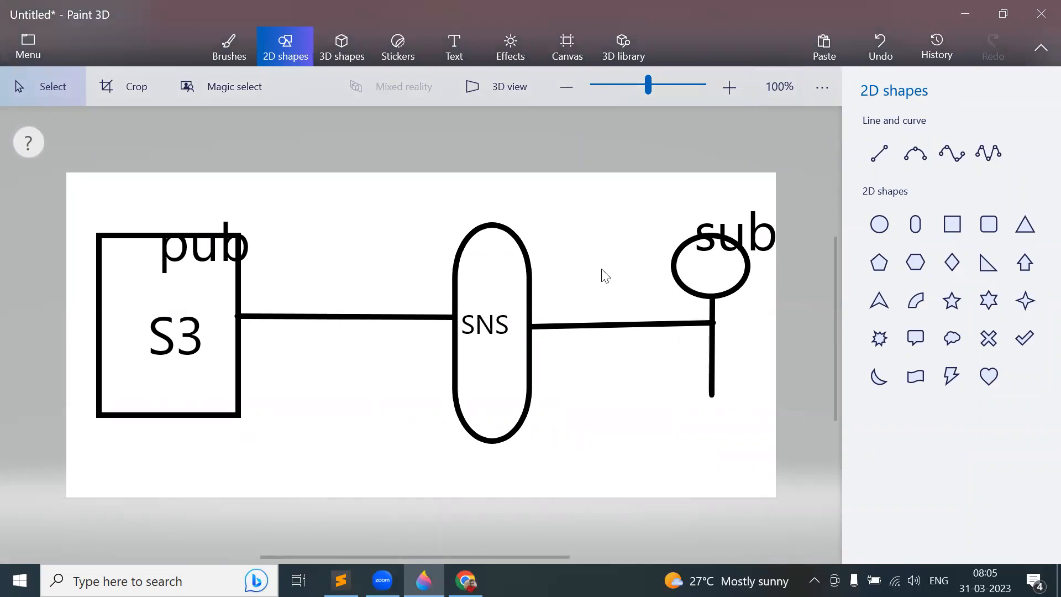
# - Check the DemoTopic SNS details in Chrome, then return to the Sublime notes under 'Event notifications:'
pyautogui.click(465, 580)
pyautogui.click(219, 11)
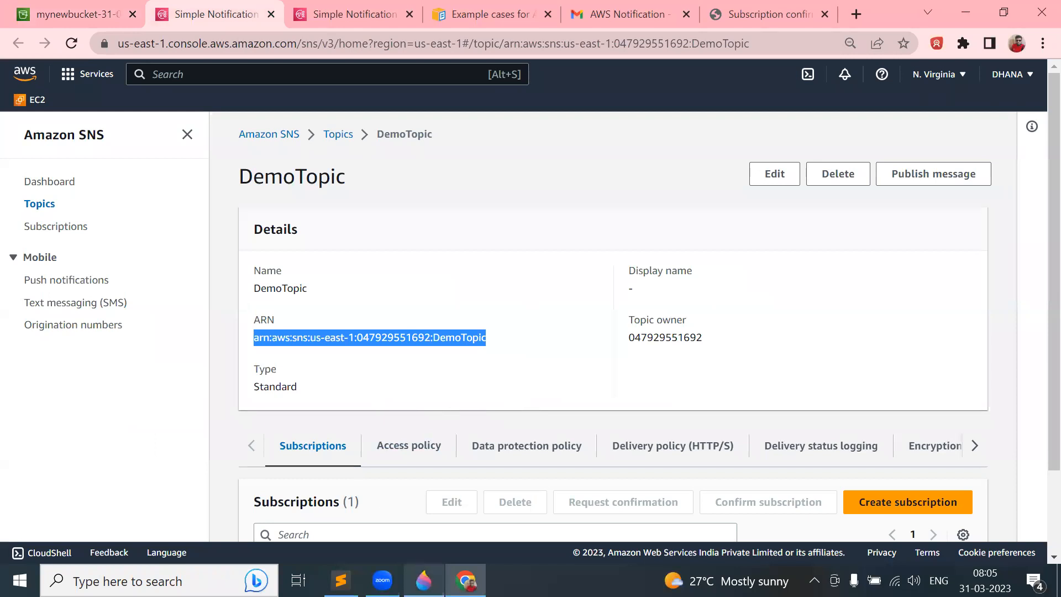
pyautogui.click(341, 580)
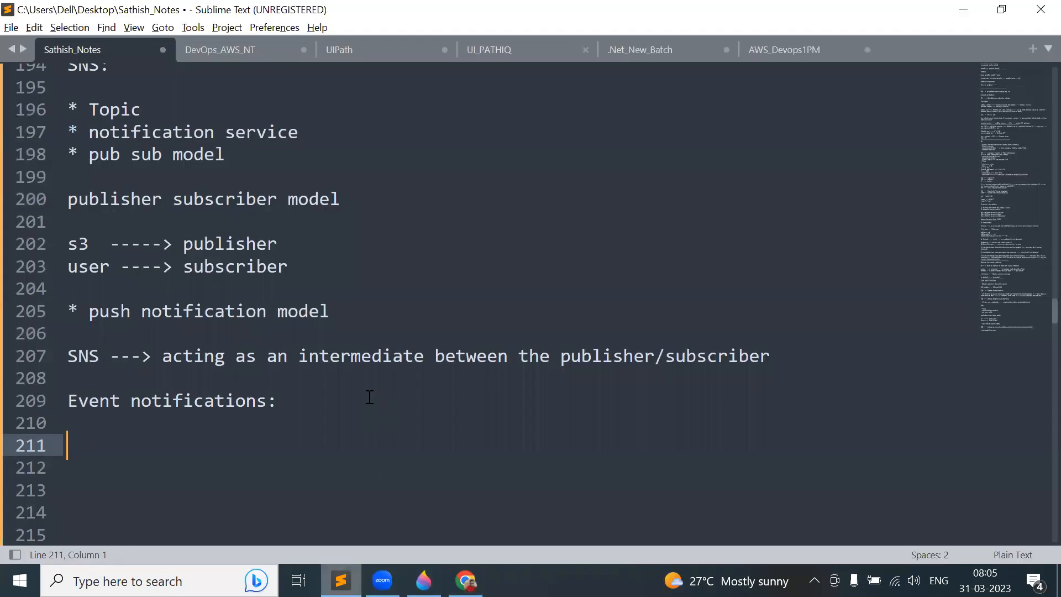